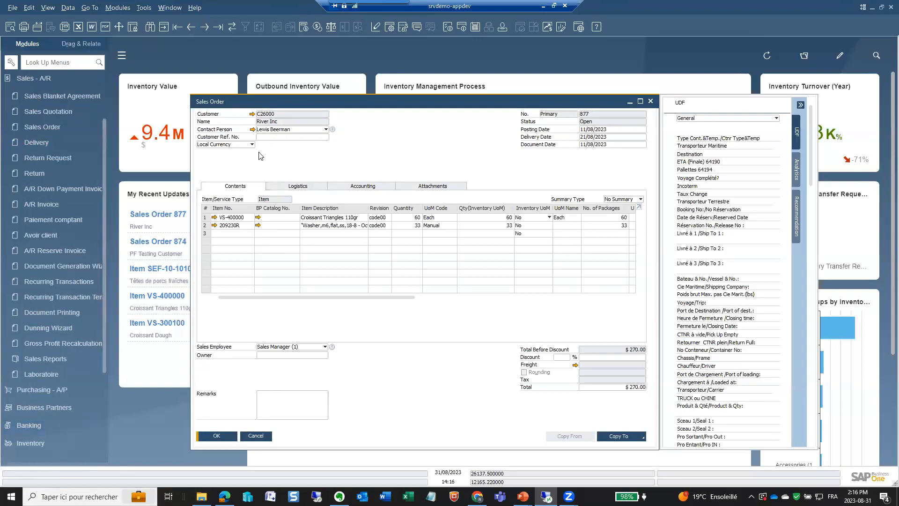
# Turn on the system information display and move the Sales Order window higher on the workspace
pyautogui.click(47, 8)
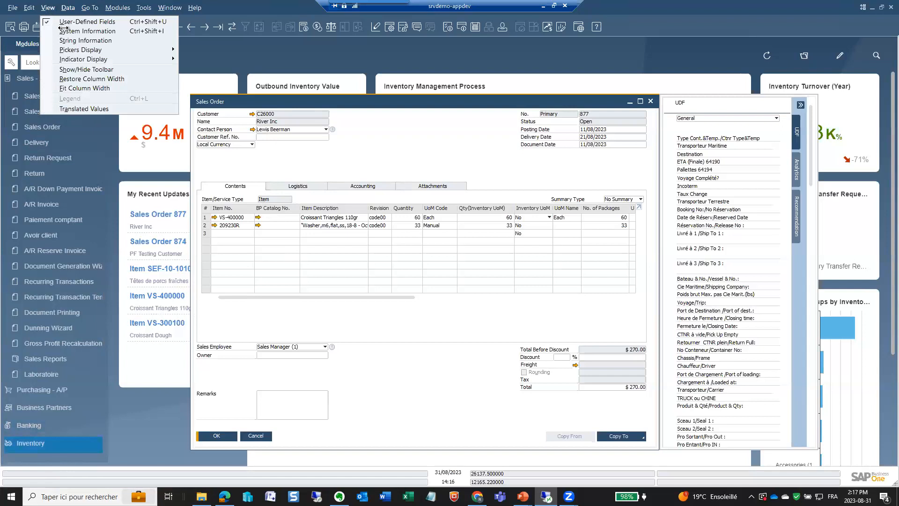
pyautogui.click(72, 30)
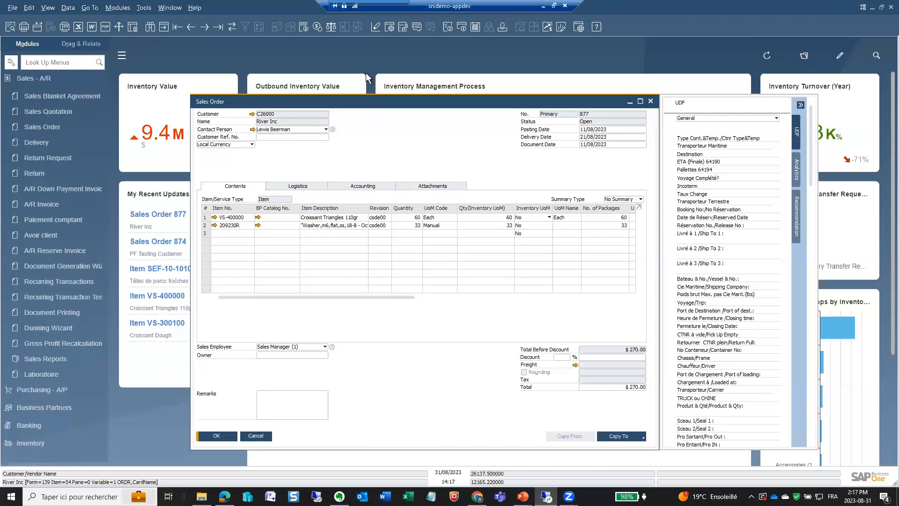
pyautogui.moveTo(369, 100); pyautogui.dragTo(293, 67)
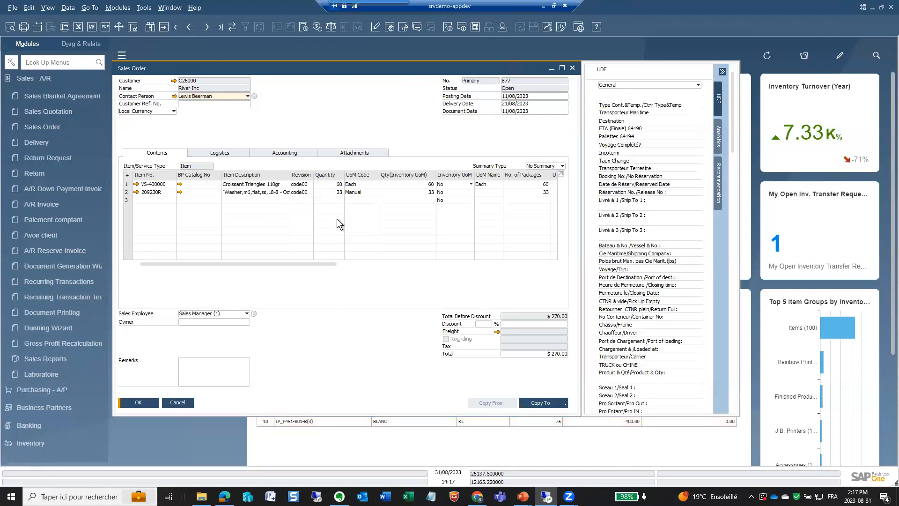
# Open the customer's master data from the sales order and place its Deliveries balance in an empty status bar field
pyautogui.click(174, 81)
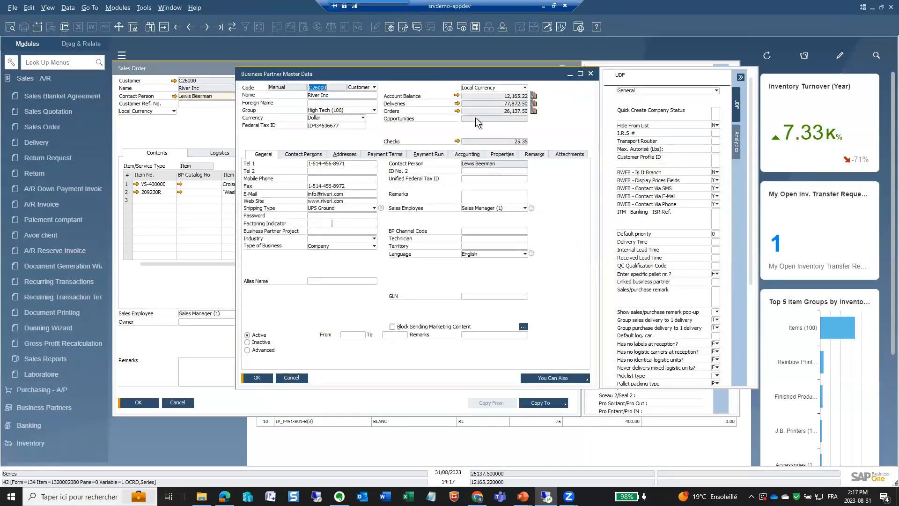
pyautogui.click(506, 104)
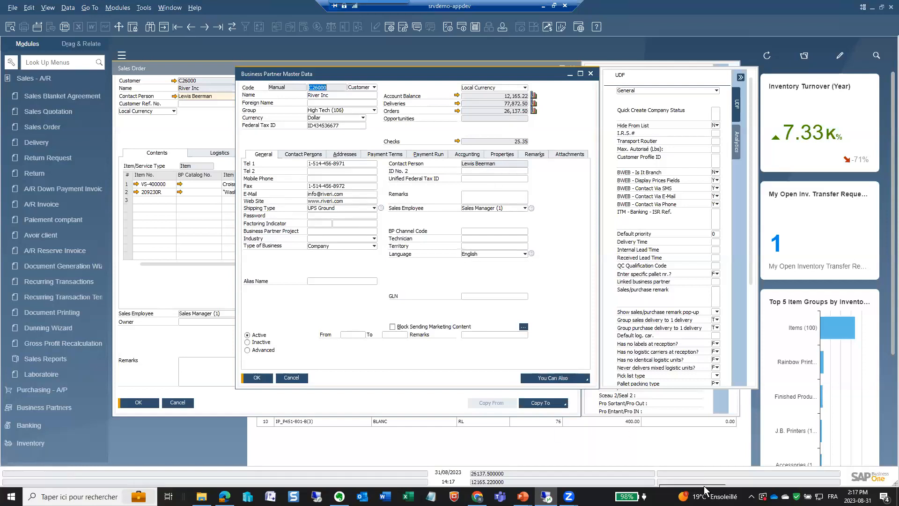
pyautogui.moveTo(707, 473); pyautogui.dragTo(706, 473)
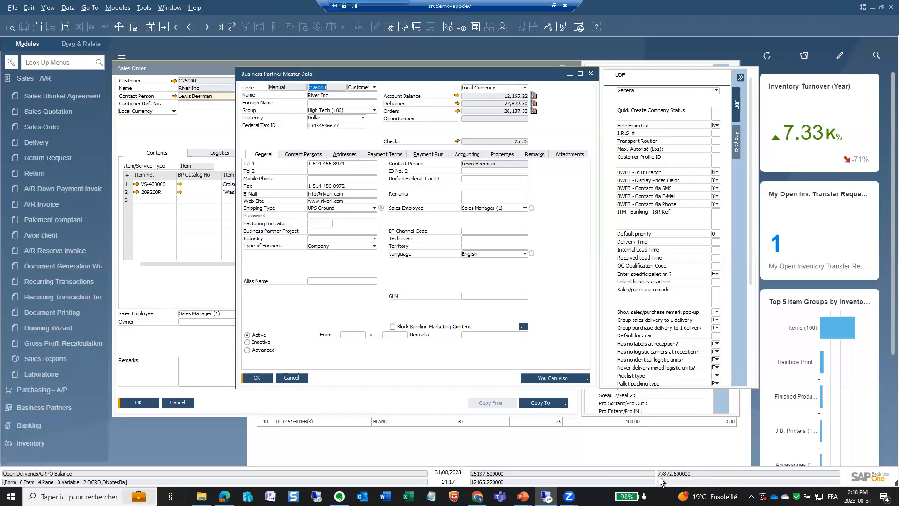
pyautogui.click(299, 379)
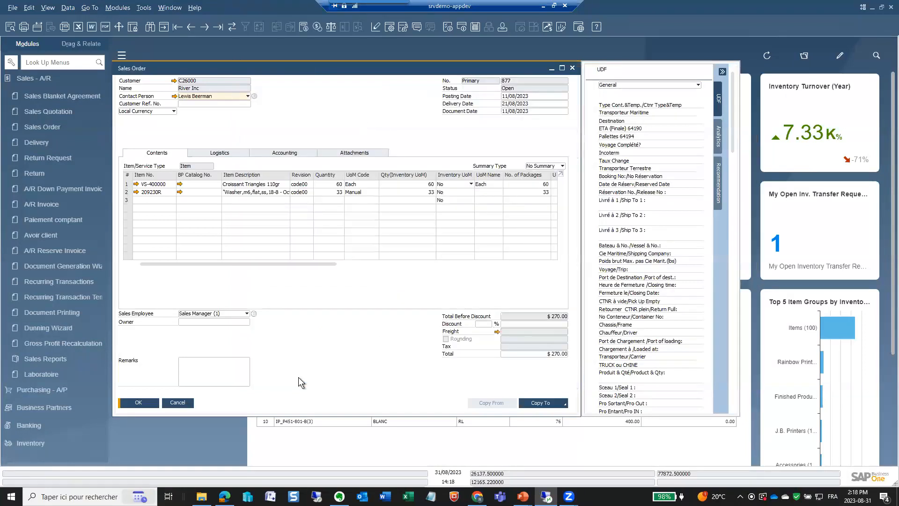
# Browse back through the earlier sales orders to the PF Testing Customer order, and close the sales order
pyautogui.click(192, 29)
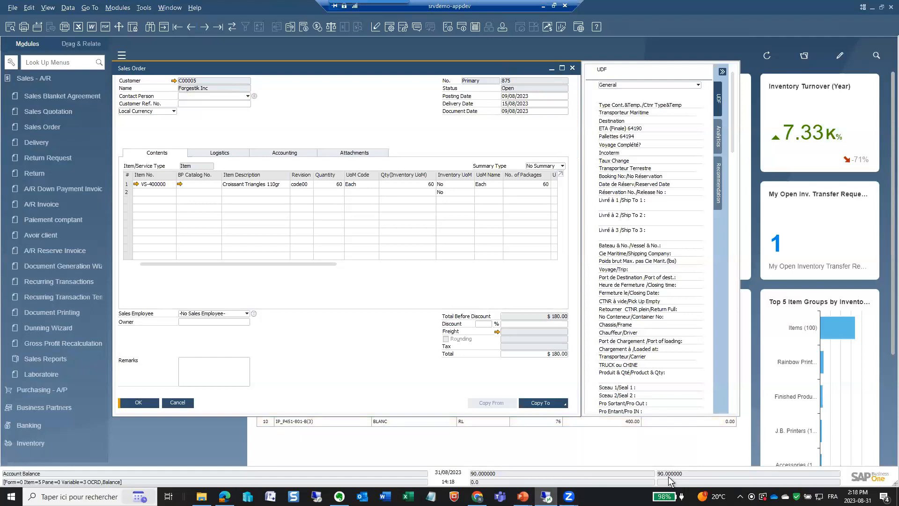
pyautogui.click(191, 27)
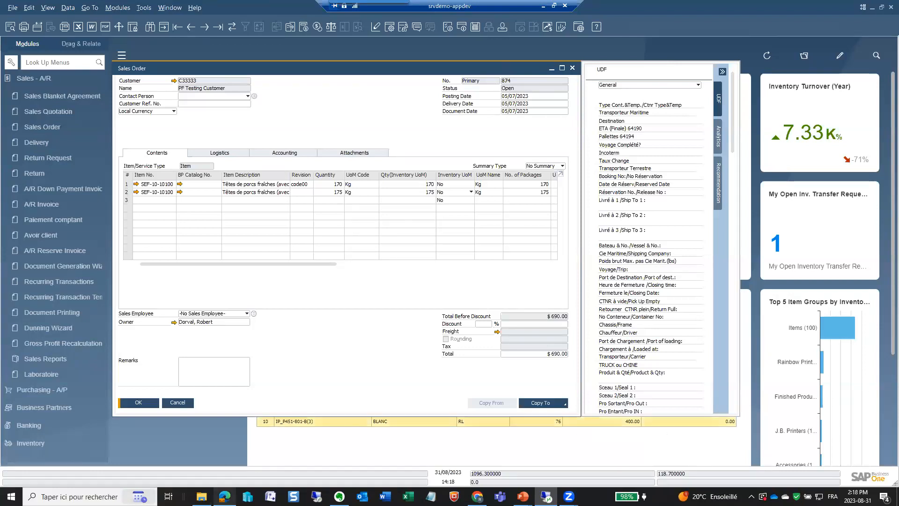
pyautogui.click(178, 403)
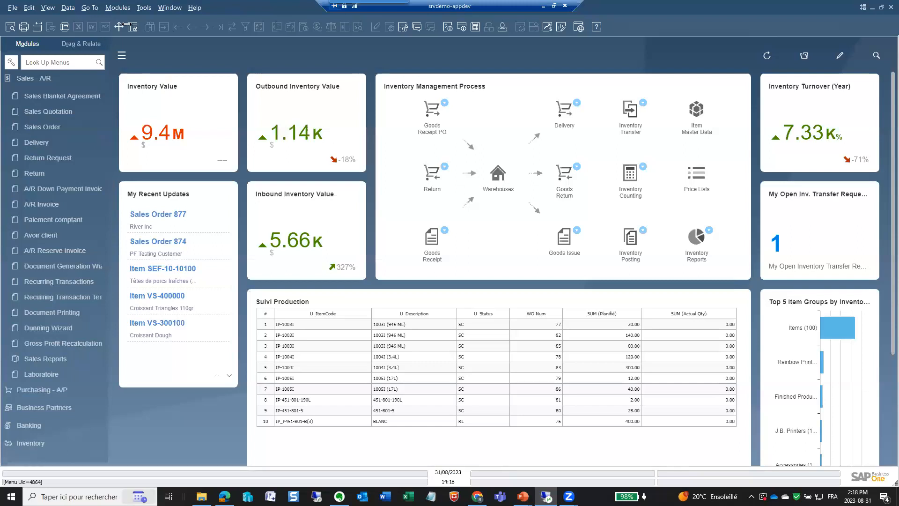
pyautogui.hotkey('alt', 't')
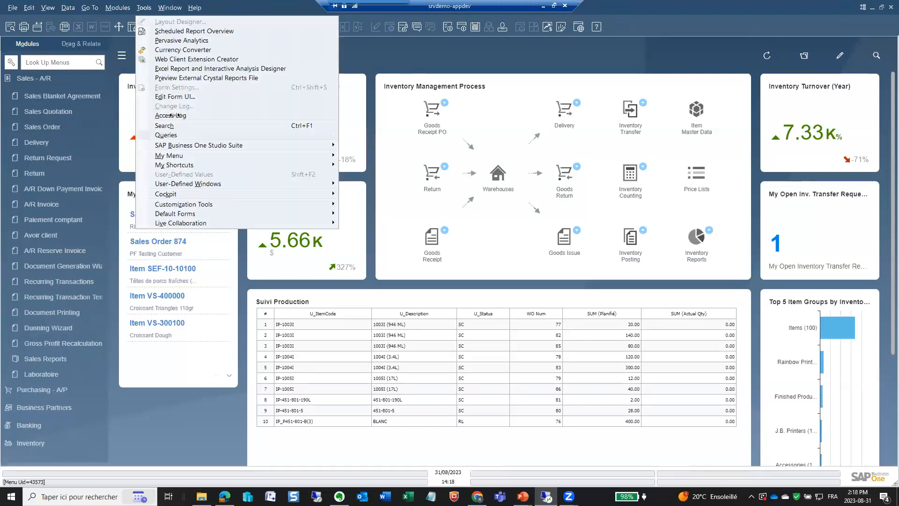
pyautogui.moveTo(304, 135)
pyautogui.click(391, 135)
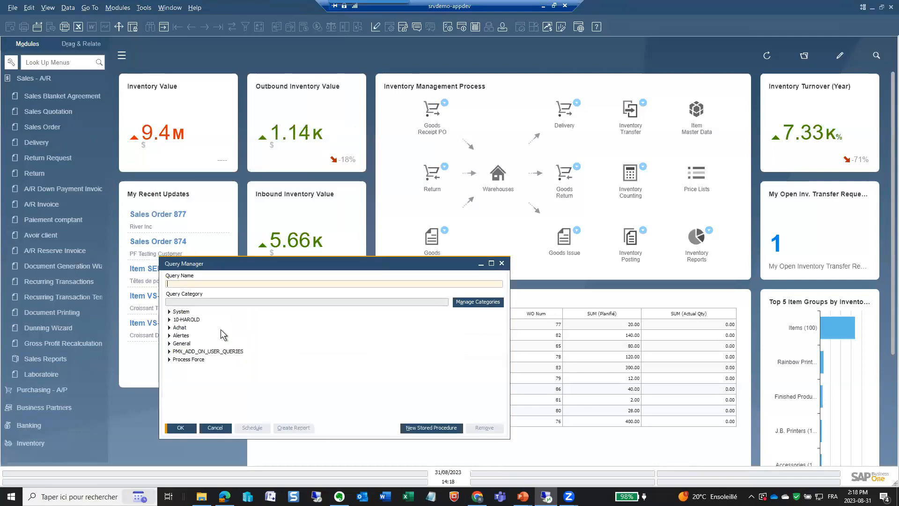
pyautogui.click(213, 427)
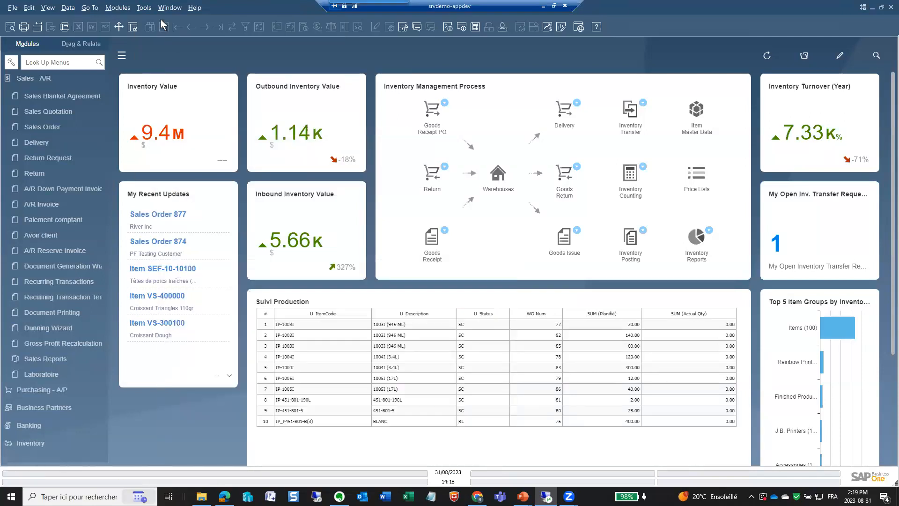
# Open the Query Generator and load the OITM table into it
pyautogui.click(144, 8)
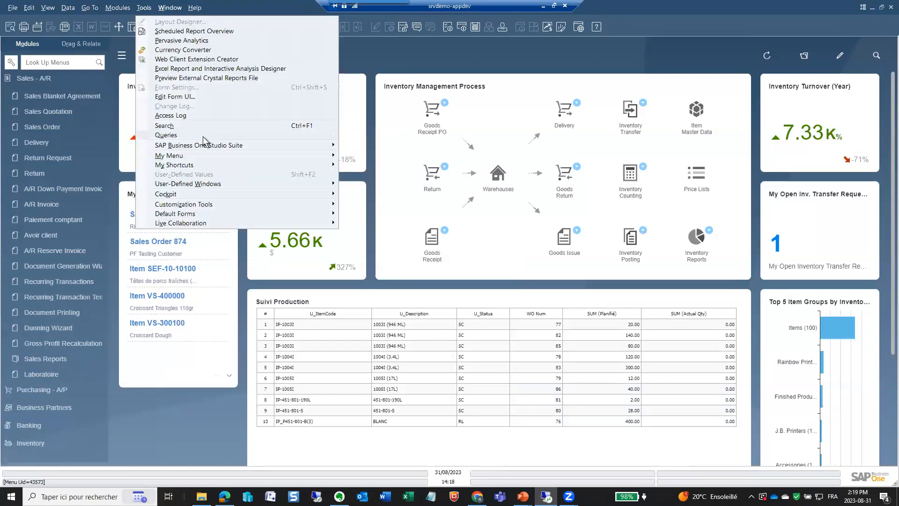
pyautogui.moveTo(204, 134)
pyautogui.click(367, 144)
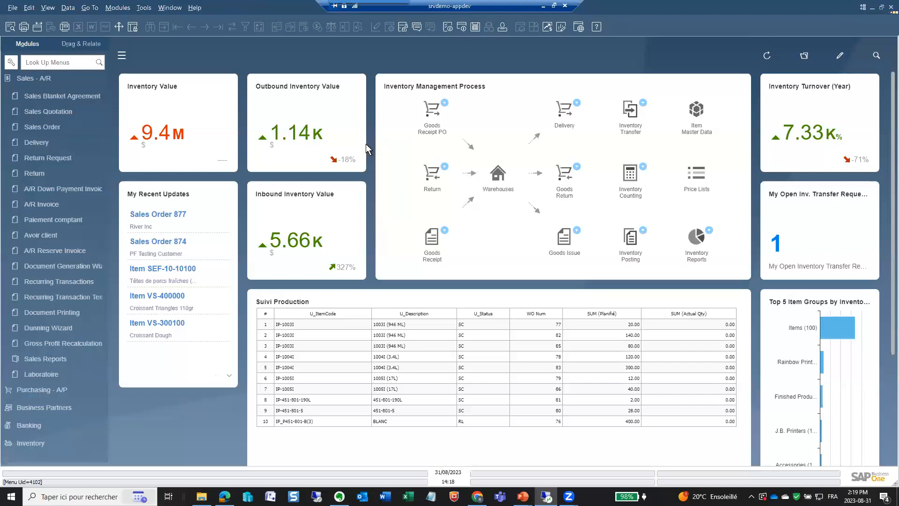
pyautogui.moveTo(474, 156); pyautogui.dragTo(346, 135)
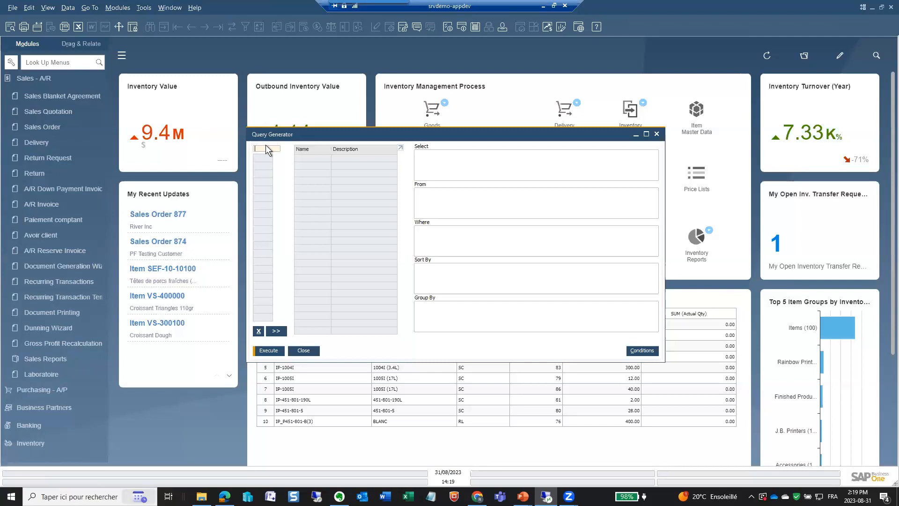
pyautogui.write('m')
pyautogui.press('Tab')
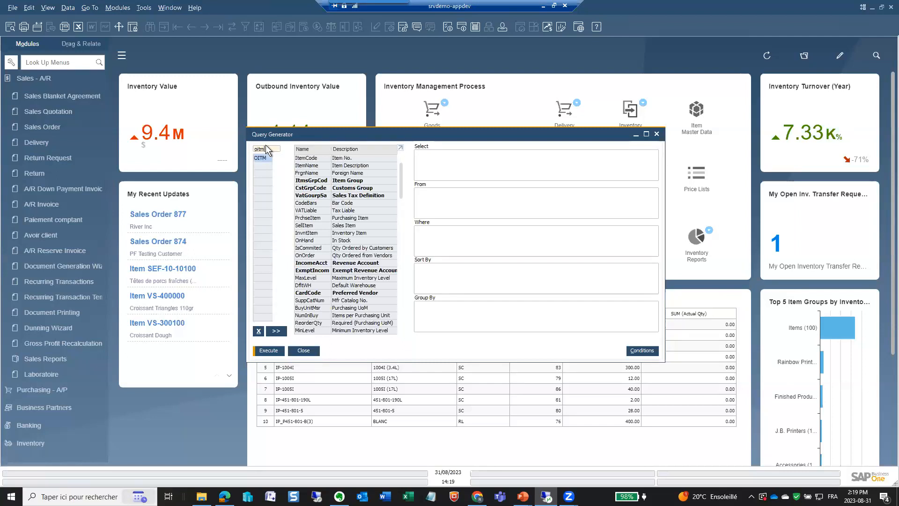
# Select the OITM fields ItemCode, ItemName and ItmsGrpCod, and run the query to preview its result
pyautogui.doubleClick(306, 160)
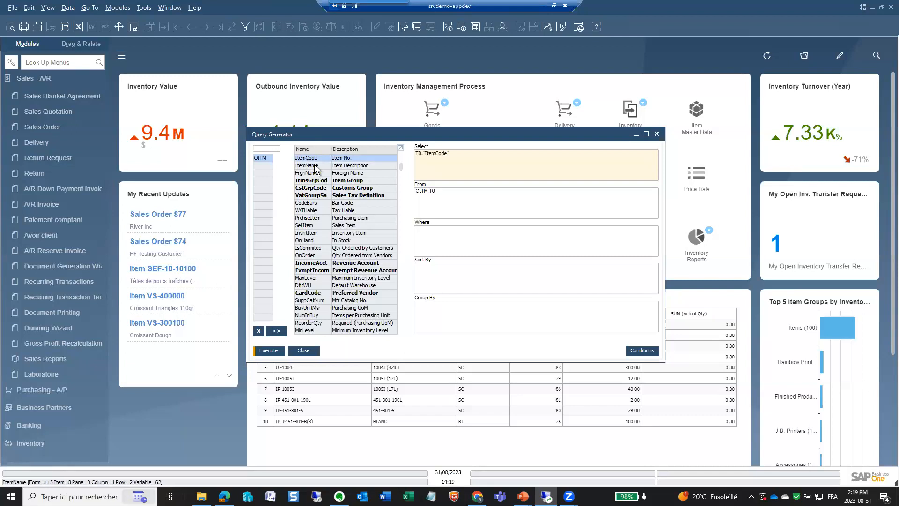
pyautogui.doubleClick(315, 166)
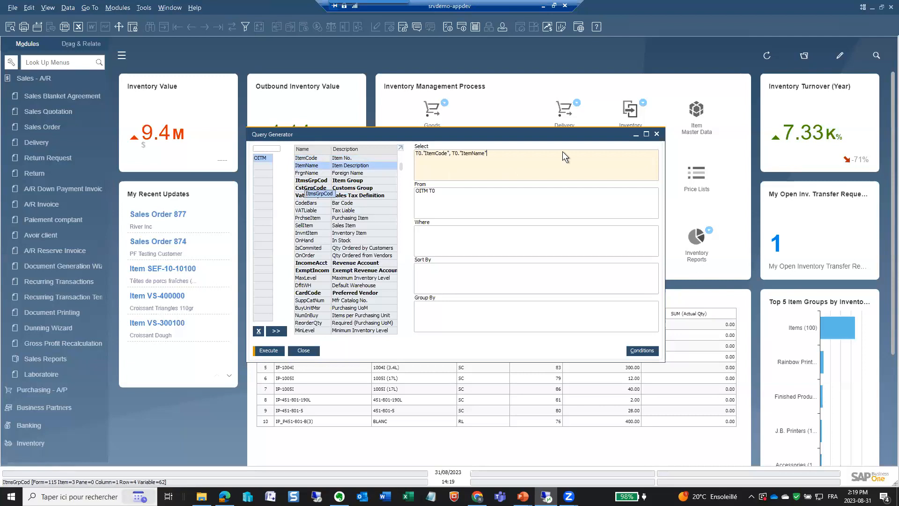
pyautogui.doubleClick(314, 182)
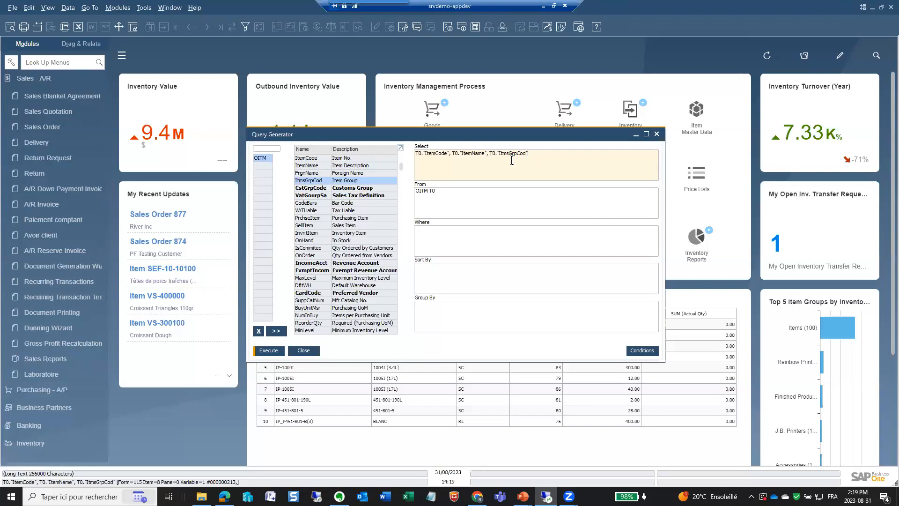
pyautogui.click(272, 351)
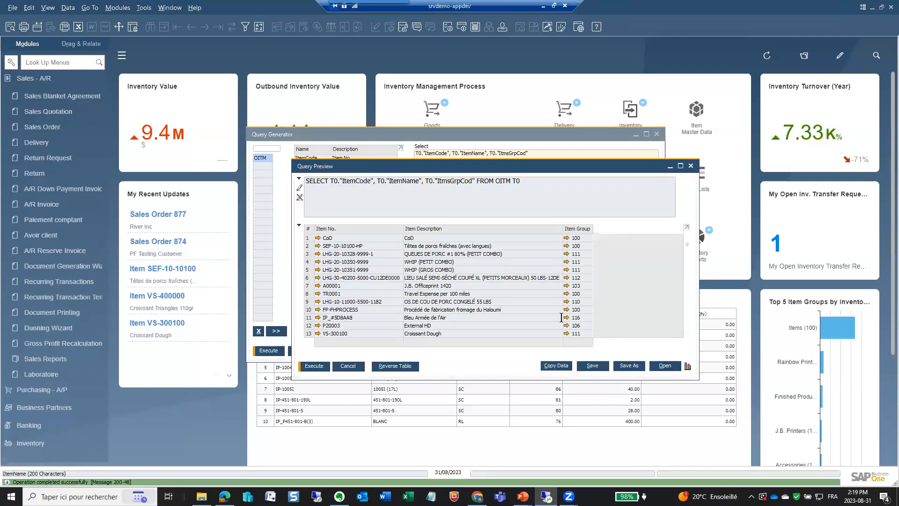
pyautogui.click(346, 364)
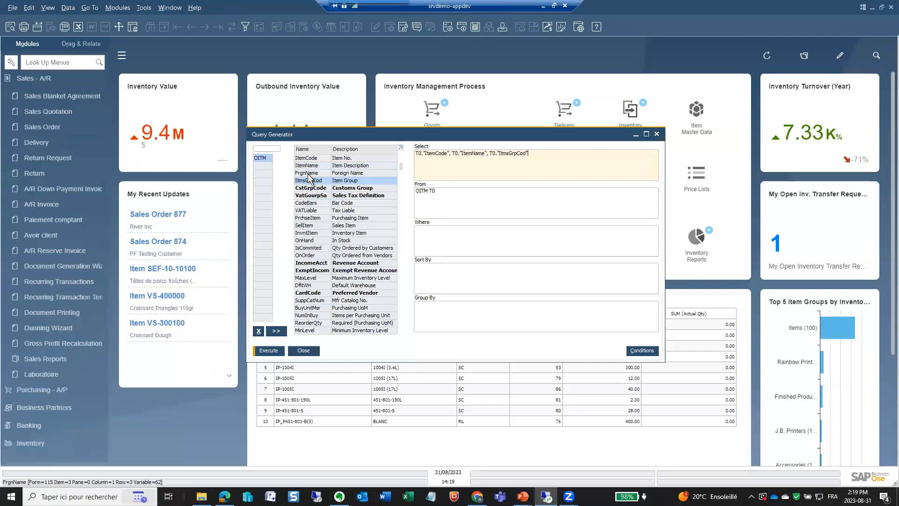
# Join the linked OITB item group table to the OITM query through the ItmsGrpCod field
pyautogui.click(265, 149)
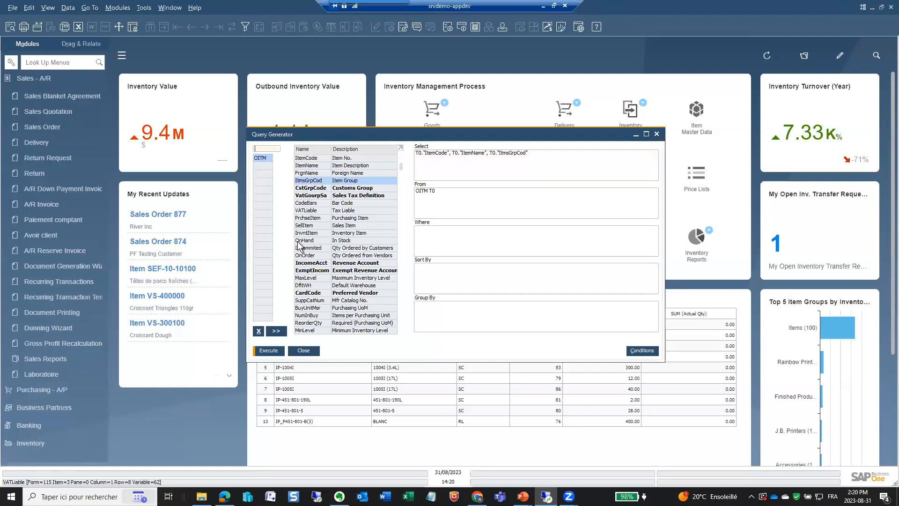
pyautogui.scroll(-1, 310, 219)
pyautogui.scroll(1, 310, 220)
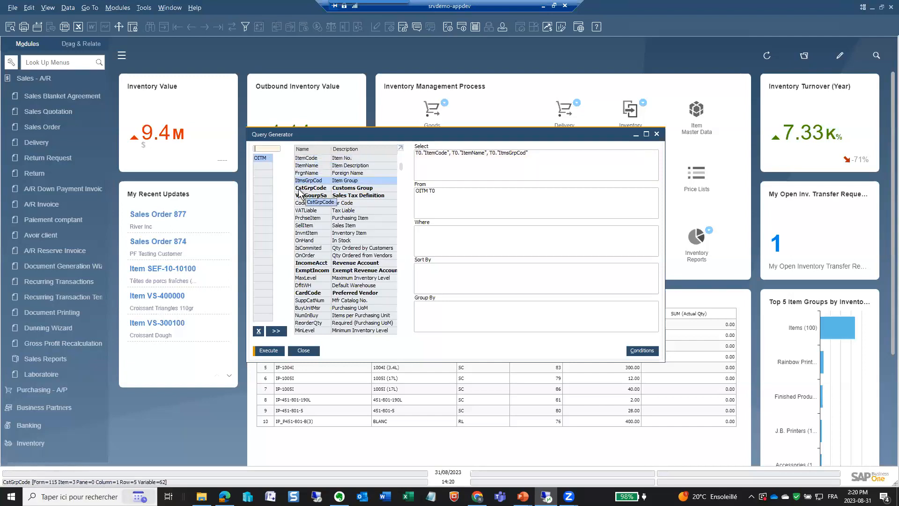
pyautogui.moveTo(300, 192); pyautogui.dragTo(340, 182)
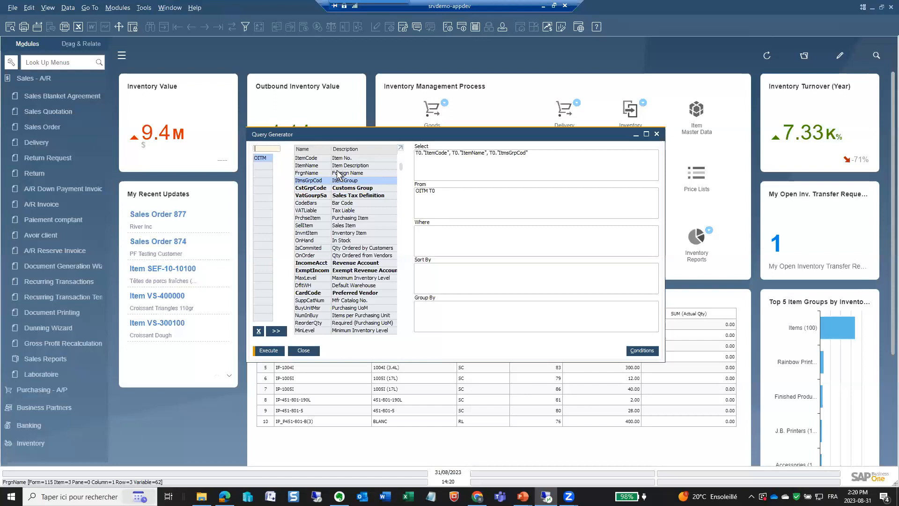
pyautogui.click(314, 183)
pyautogui.moveTo(314, 187); pyautogui.dragTo(261, 169)
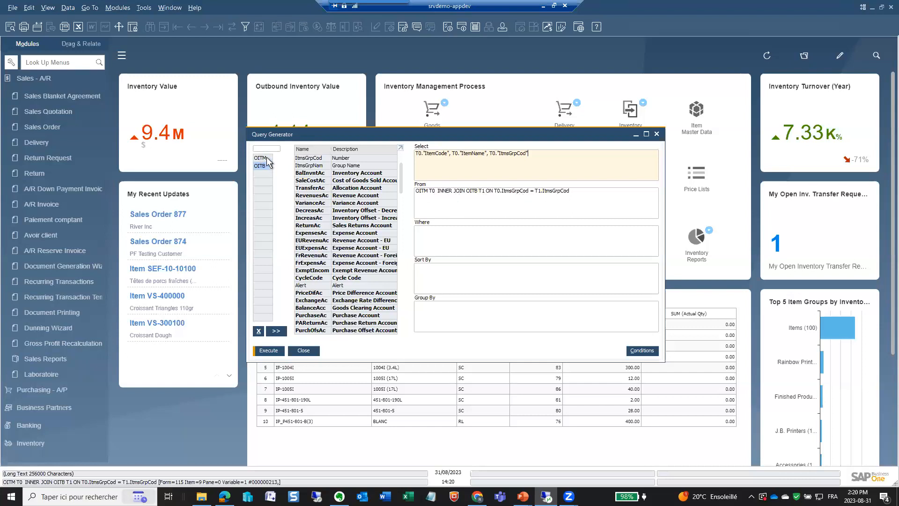
# Put double quotes around ItmsGrpCod on both sides of the join condition between OITM and OITB
pyautogui.click(484, 199)
pyautogui.press('Right')
pyautogui.press('Right')
pyautogui.press('Right')
pyautogui.press('Right')
pyautogui.press('Right')
pyautogui.press('Right')
pyautogui.press('Right')
pyautogui.press('Right')
pyautogui.press('Right')
pyautogui.press('Right')
pyautogui.press('Right')
pyautogui.press('Right')
pyautogui.press('Right')
pyautogui.press('Right')
pyautogui.press('Right')
pyautogui.press('Right')
pyautogui.press('Right')
pyautogui.press('Right')
pyautogui.press('Right')
pyautogui.press('Right')
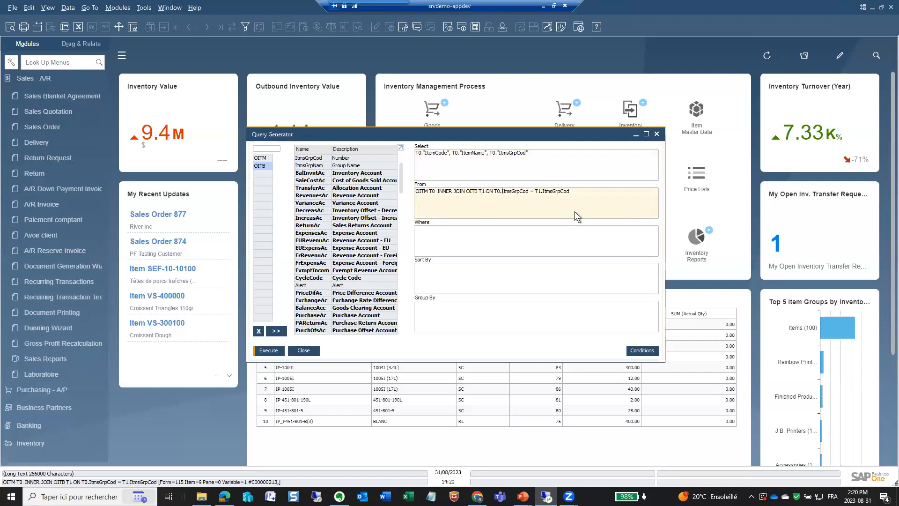
pyautogui.write('"')
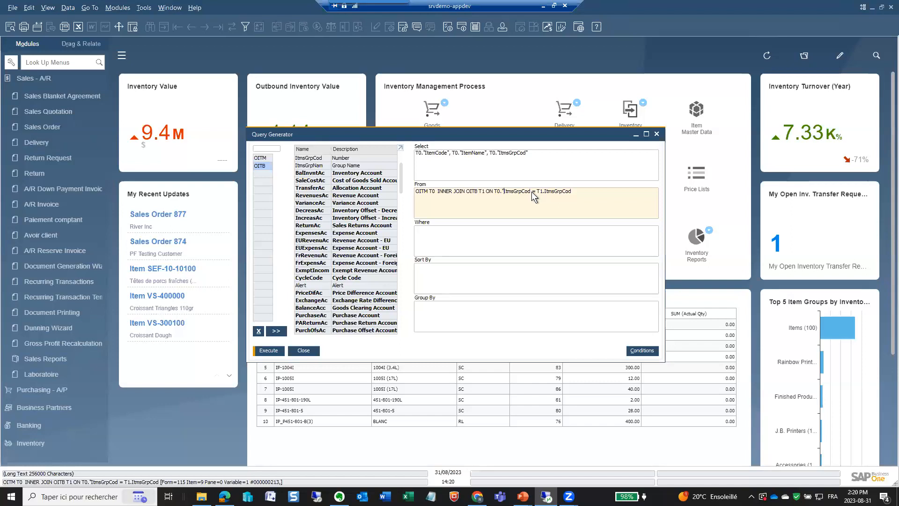
pyautogui.write('"')
# Append the OITB field ItmsGrpNam to the end of the Select list and run the joined query as a preview
pyautogui.click(533, 154)
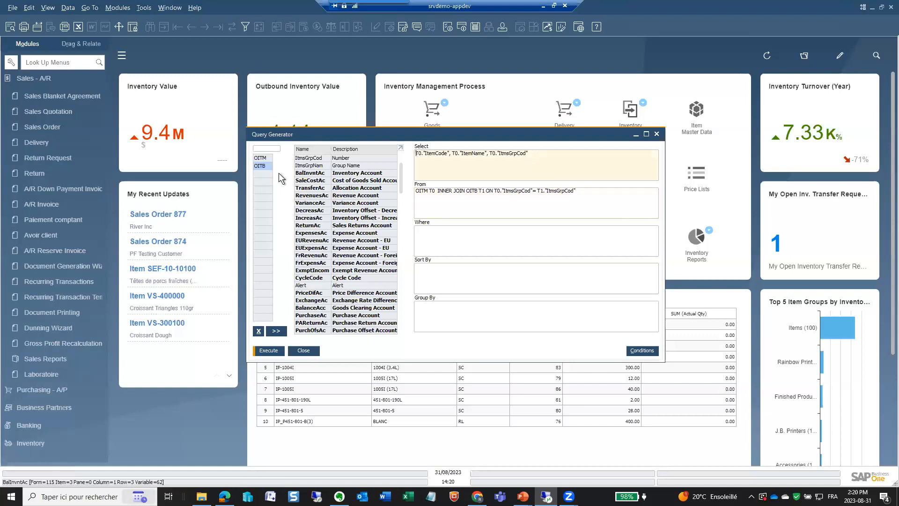
pyautogui.press('End')
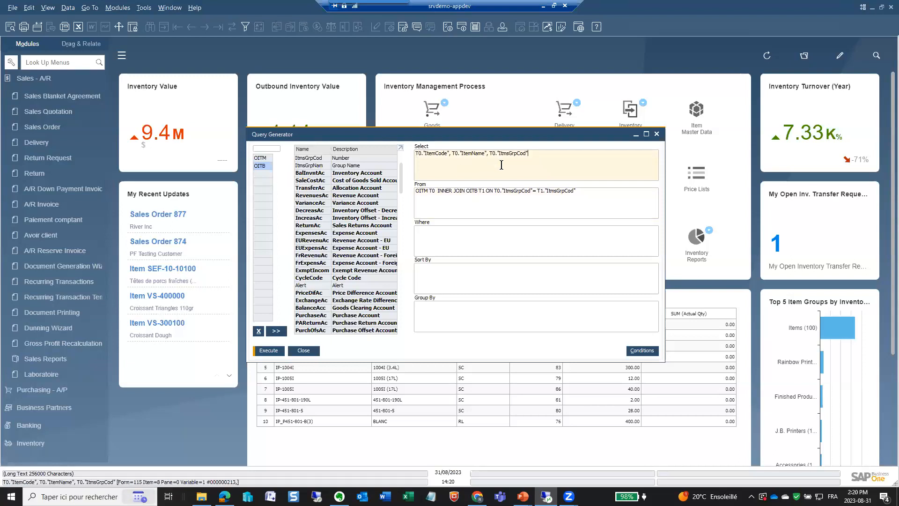
pyautogui.doubleClick(324, 167)
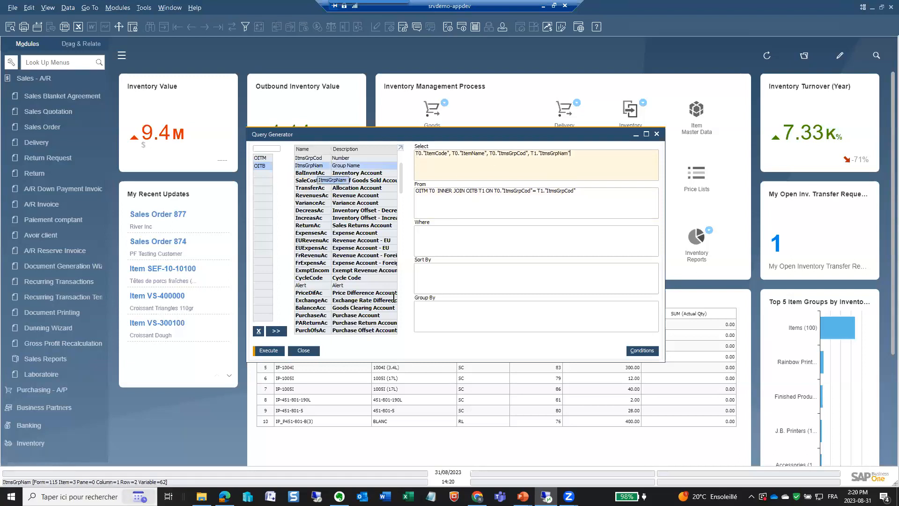
pyautogui.click(269, 352)
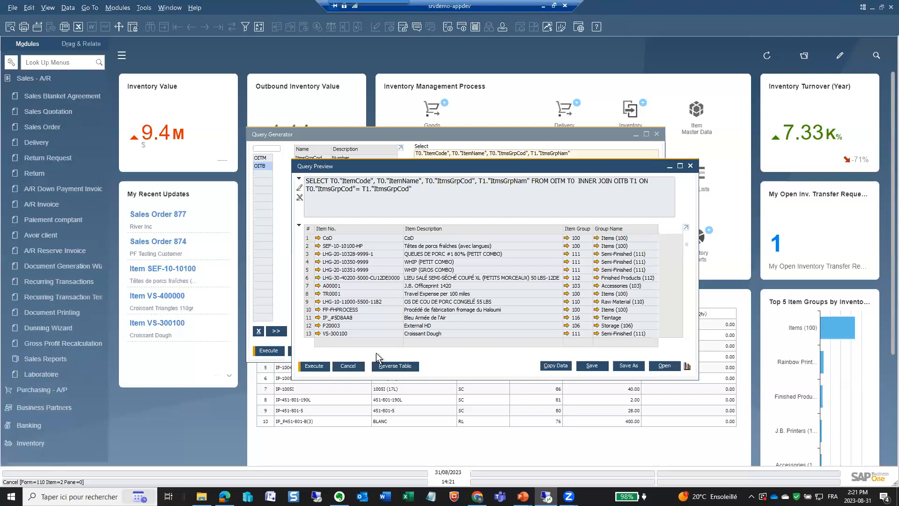
pyautogui.click(348, 366)
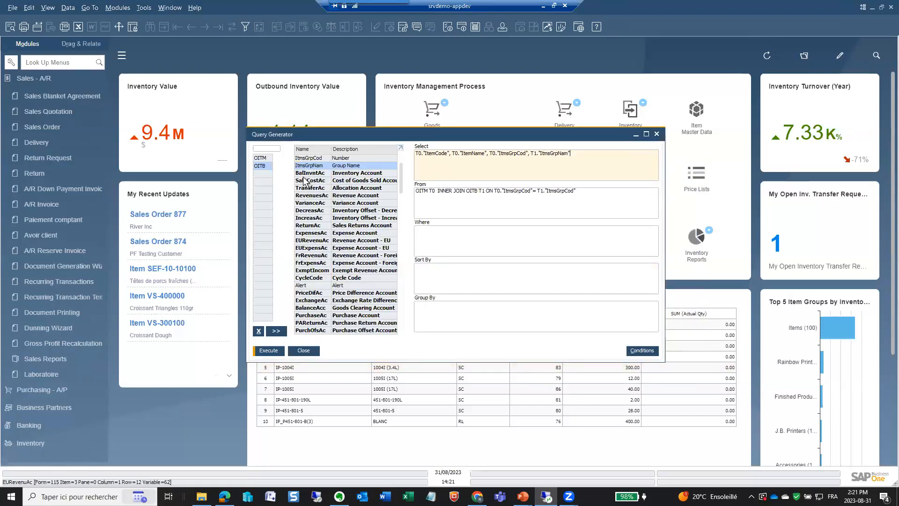
# Look through the OITB and OITM field lists for fields that link to other tables
pyautogui.scroll(-10, 394, 304)
pyautogui.scroll(-4, 394, 304)
pyautogui.scroll(10, 337, 223)
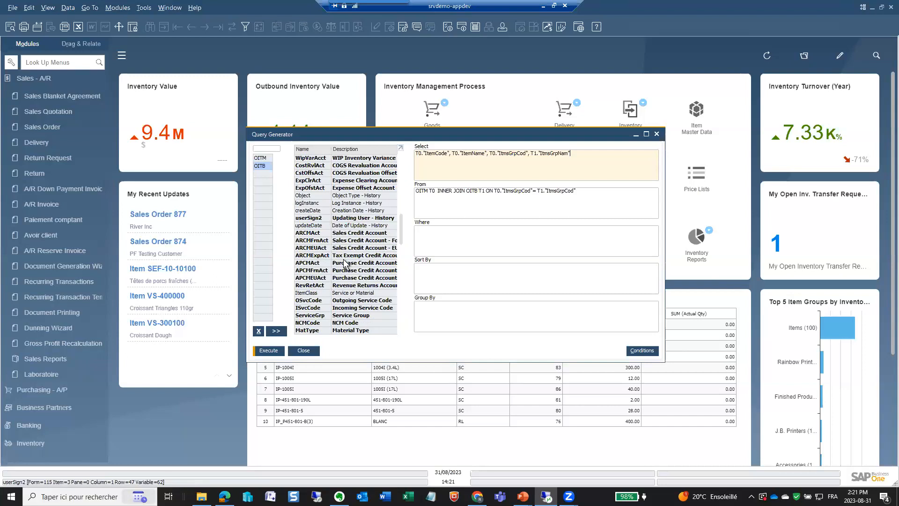
pyautogui.scroll(-1, 326, 232)
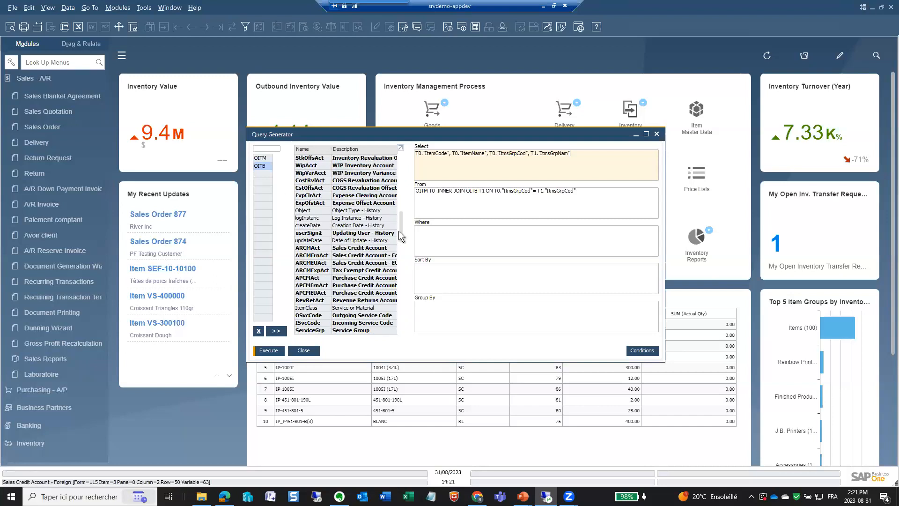
pyautogui.click(263, 165)
pyautogui.click(263, 158)
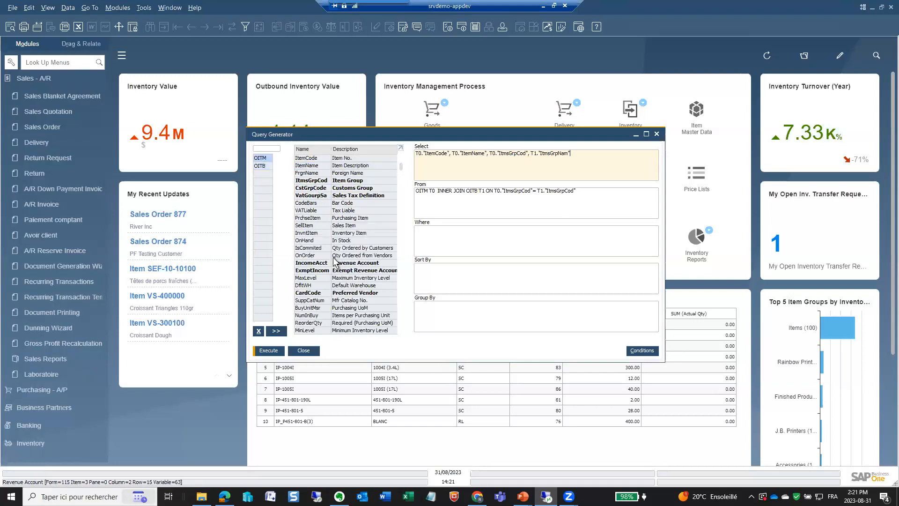
pyautogui.scroll(-1, 334, 261)
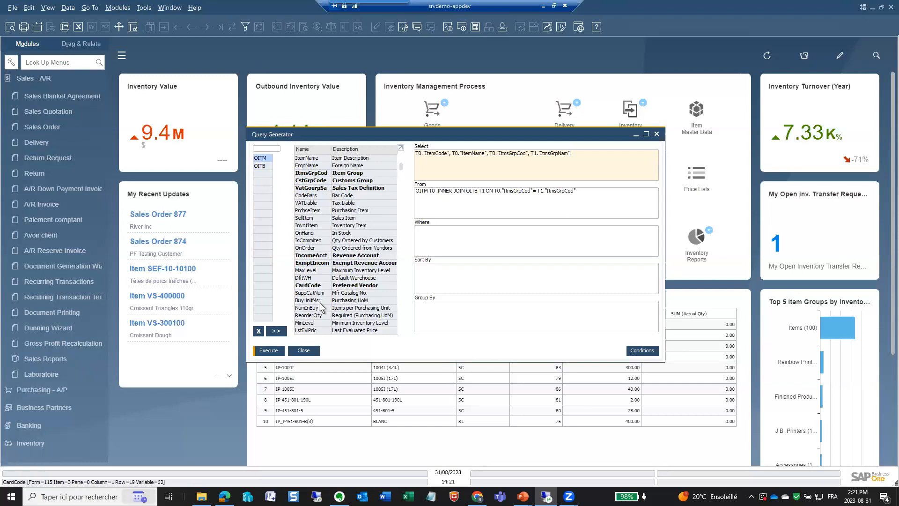
# Add the OCRD business partner table to the query, joined to OITM on CardCode
pyautogui.click(265, 175)
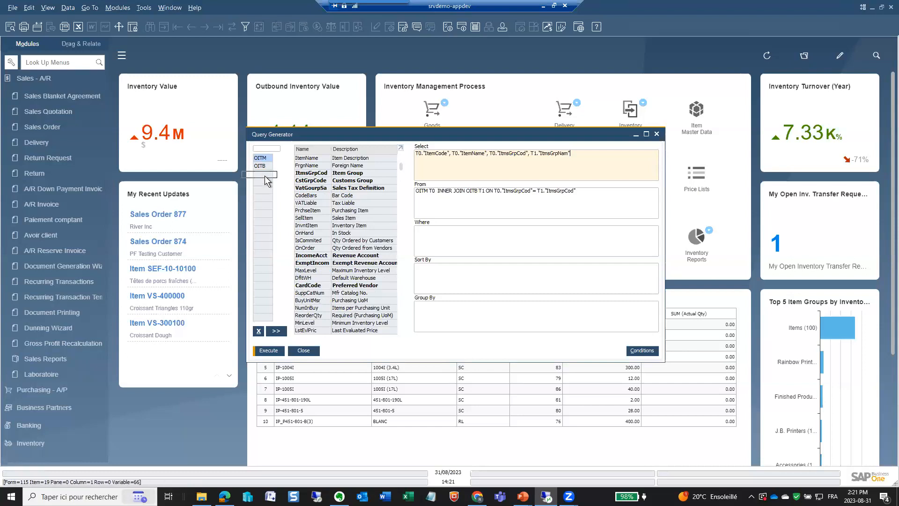
pyautogui.write('OCRD')
pyautogui.press('Tab')
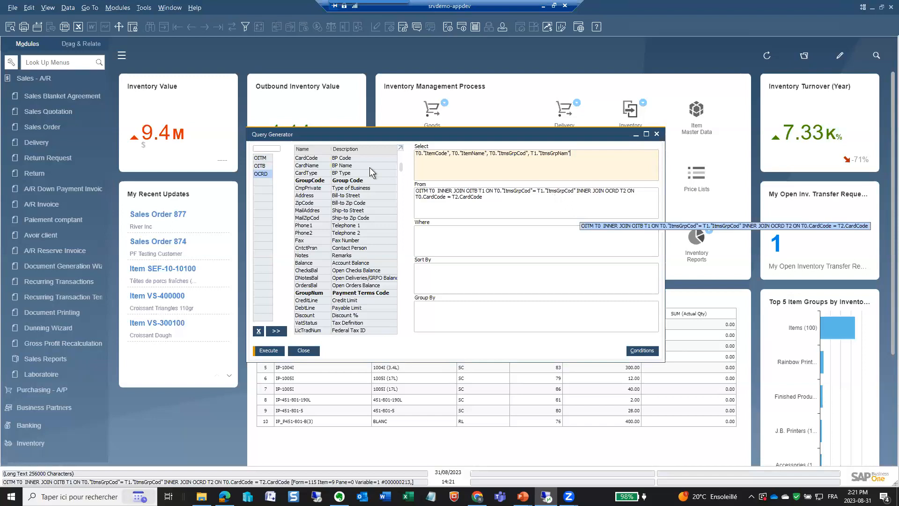
# Put double quotes around CardCode in the join condition between OITM and OCRD, and close the Query Generator without saving
pyautogui.click(431, 198)
pyautogui.write('"')
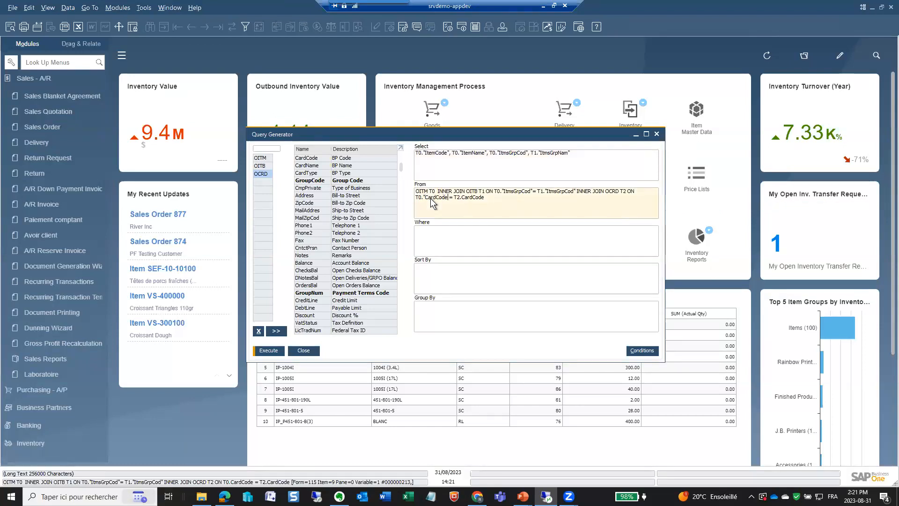
pyautogui.write('"')
pyautogui.click(464, 197)
pyautogui.write('"')
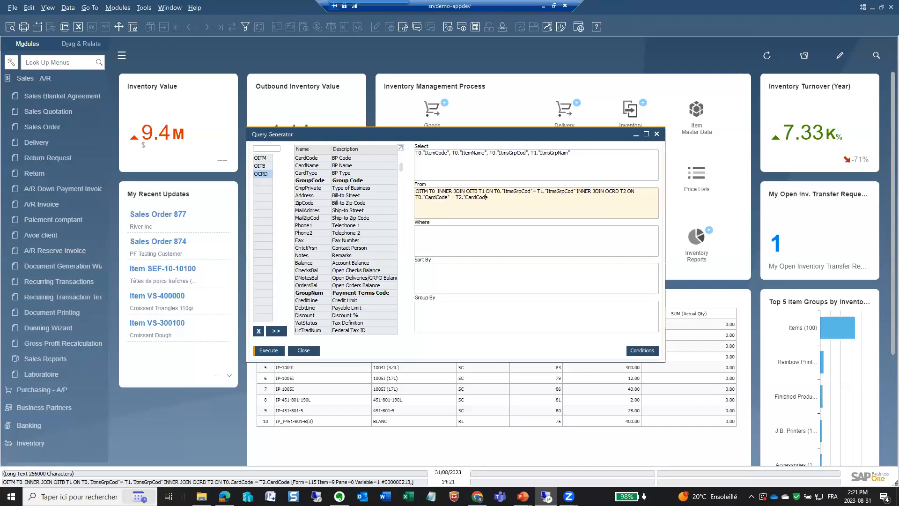
pyautogui.click(304, 350)
# Run the saved Procure To Pay query from the General category of the Query Manager
pyautogui.hotkey('alt', 't')
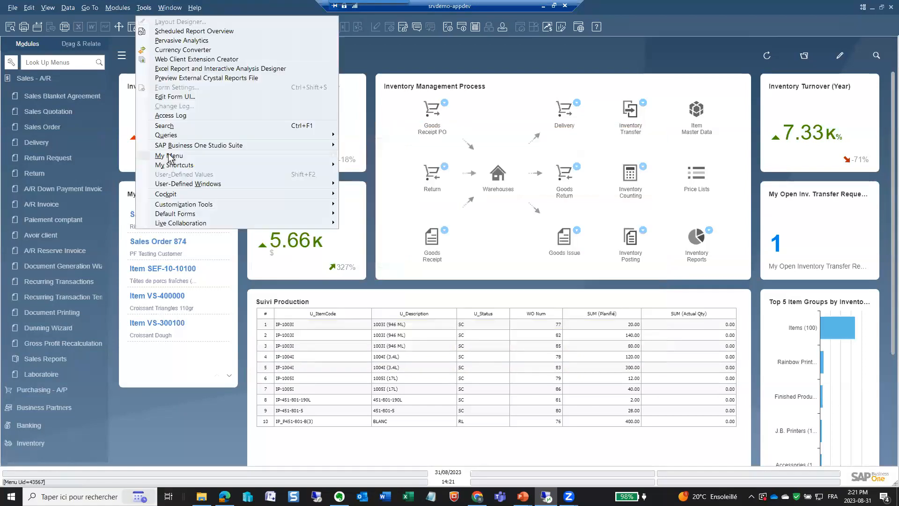
pyautogui.moveTo(166, 135)
pyautogui.click(374, 135)
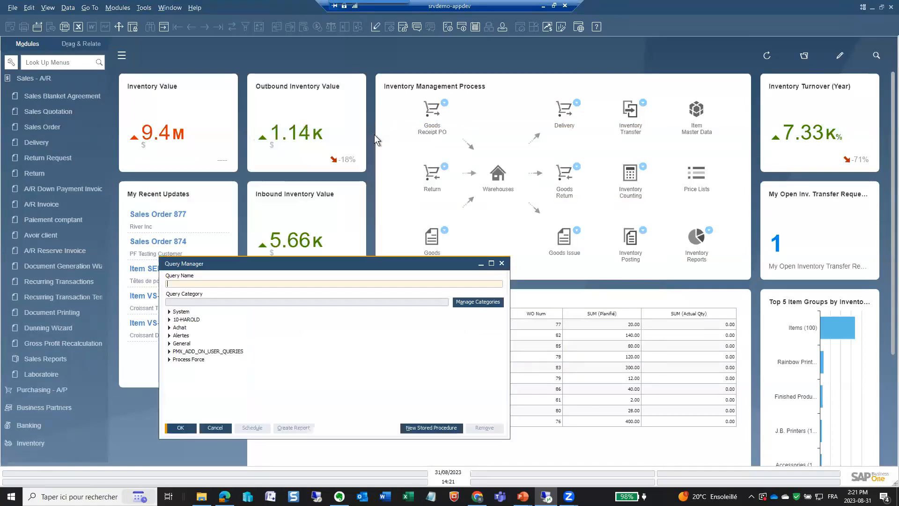
pyautogui.click(182, 344)
pyautogui.moveTo(294, 266); pyautogui.dragTo(435, 182)
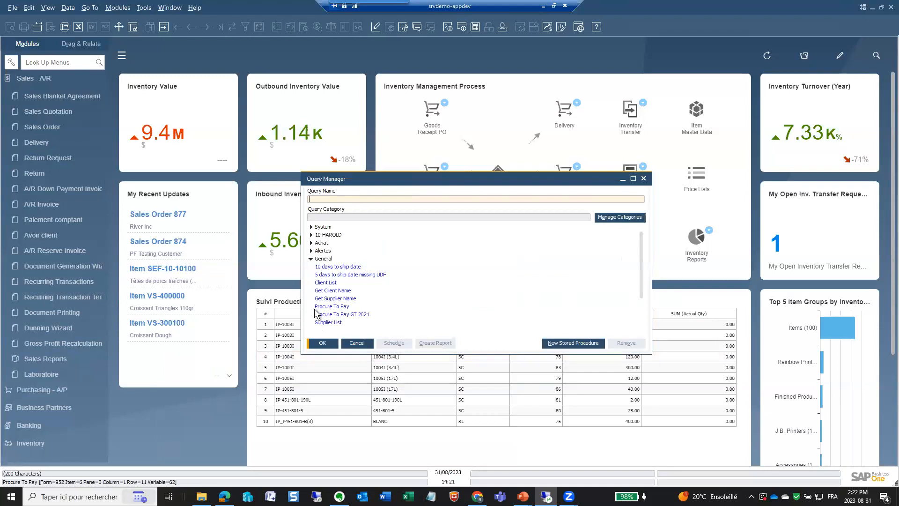
pyautogui.doubleClick(316, 307)
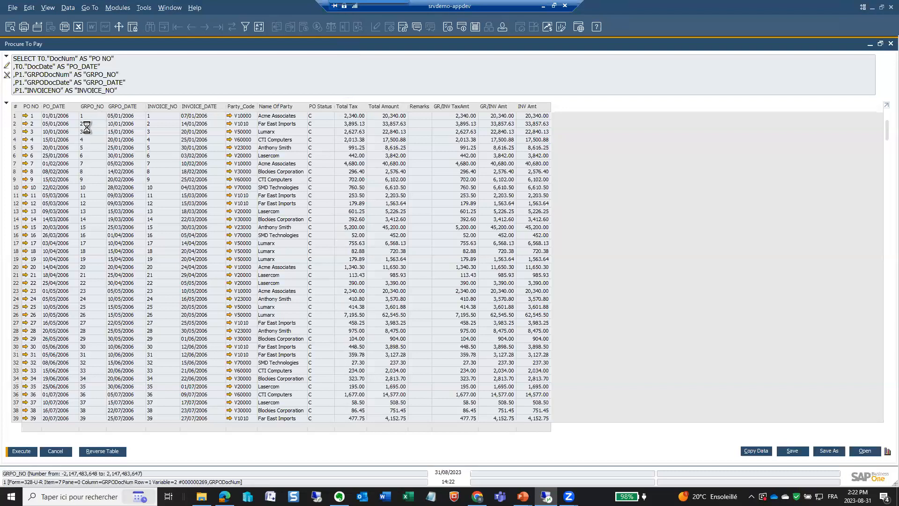
# Show column totals for Total Tax, Total Amount, GR/INV Amt and INV Amt, and close the query results and the Query Manager
pyautogui.rightClick(58, 117)
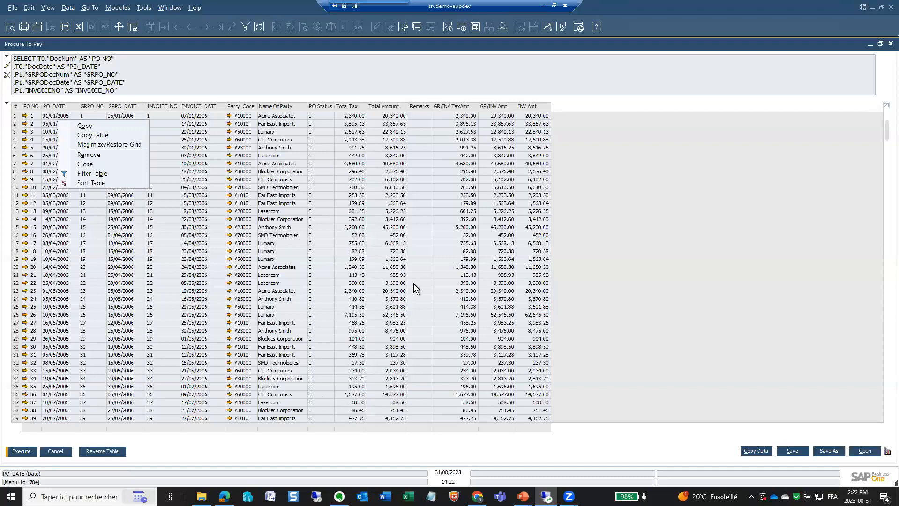
pyautogui.doubleClick(352, 108)
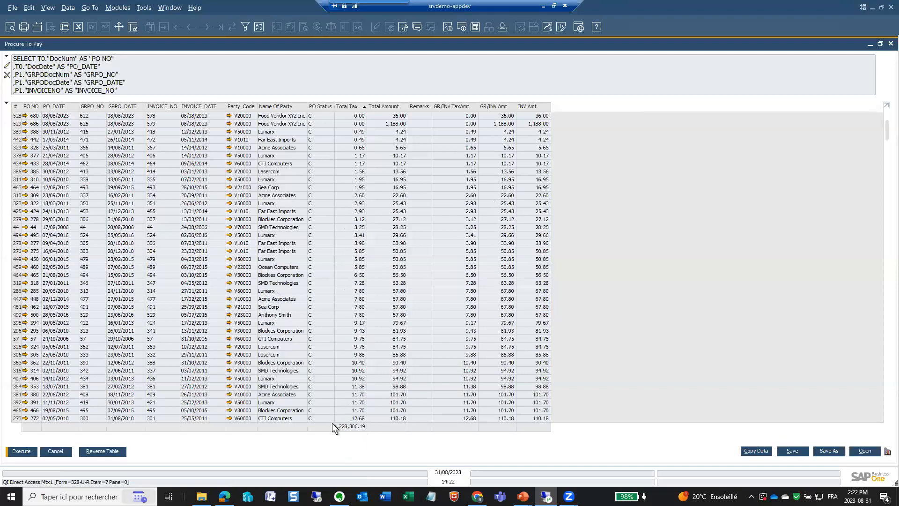
pyautogui.doubleClick(385, 108)
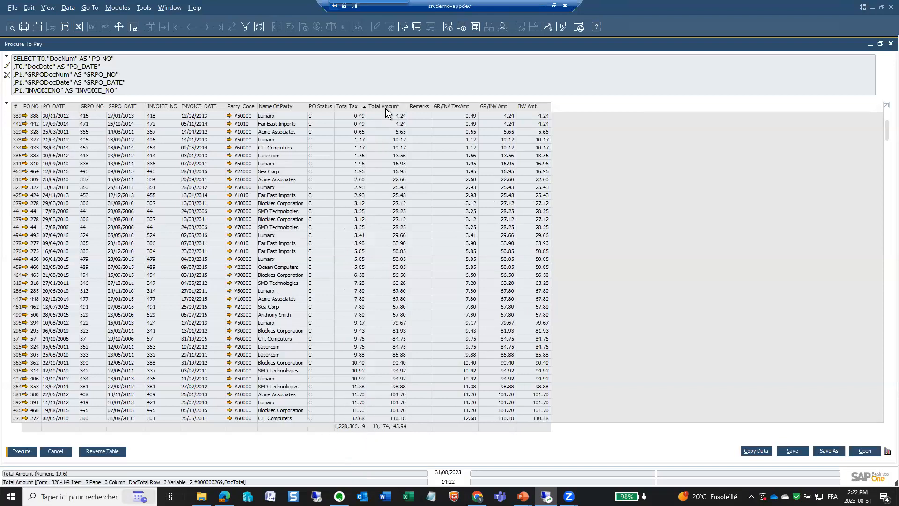
pyautogui.doubleClick(490, 105)
pyautogui.doubleClick(533, 106)
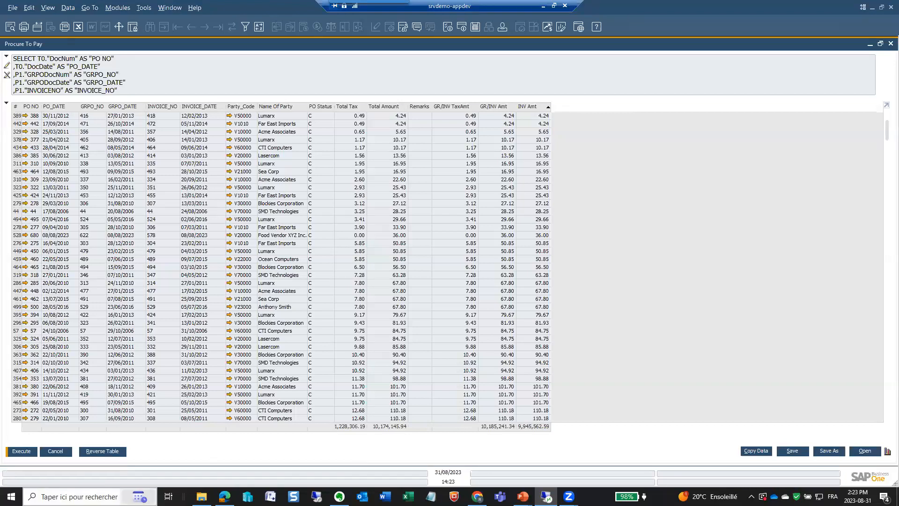
pyautogui.click(63, 451)
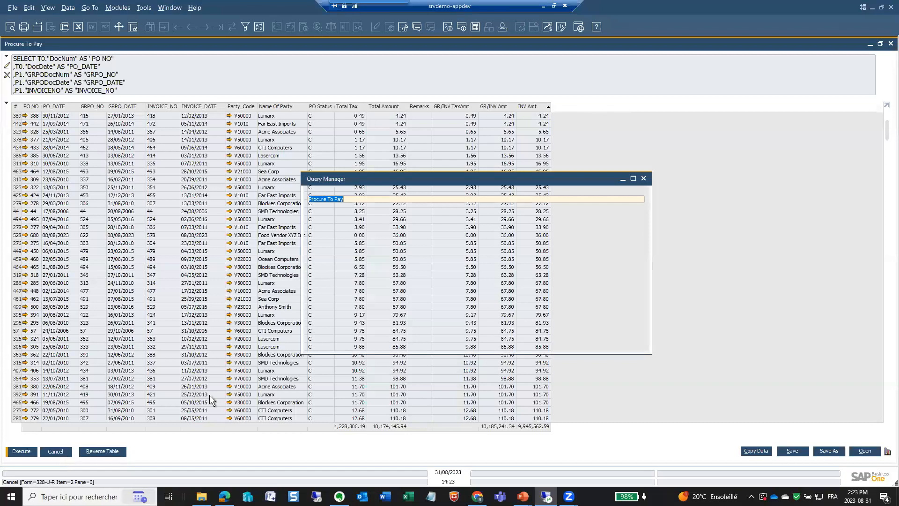
pyautogui.click(363, 342)
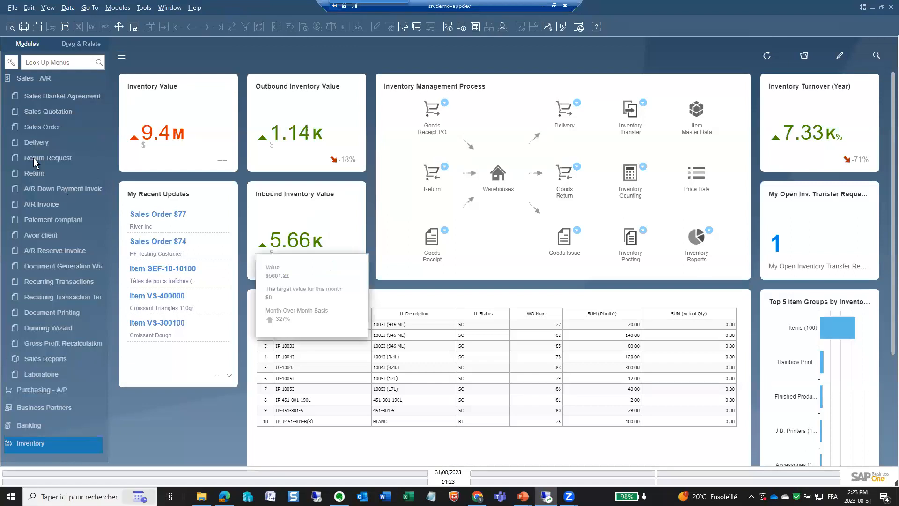
# Open the Sales Order form and browse back through the latest orders to the PF Testing Customer order with delivery date 15/11/2023
pyautogui.click(36, 131)
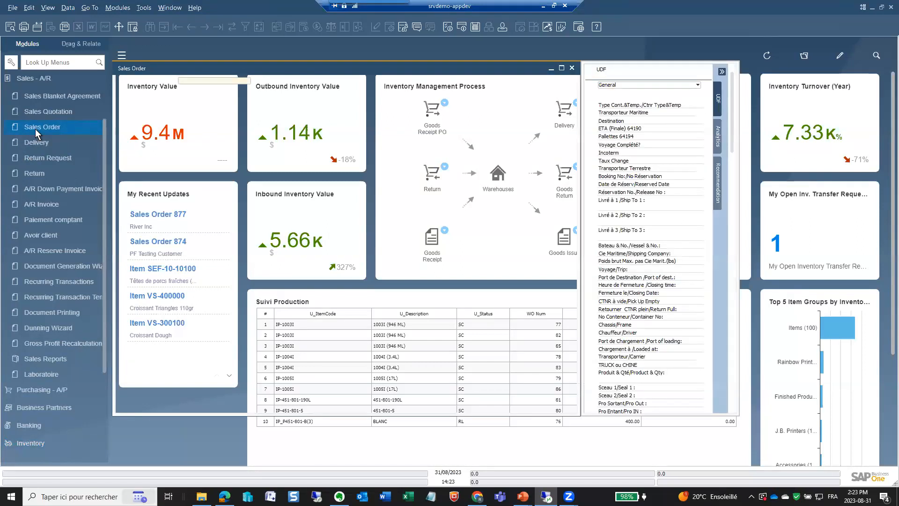
pyautogui.click(190, 26)
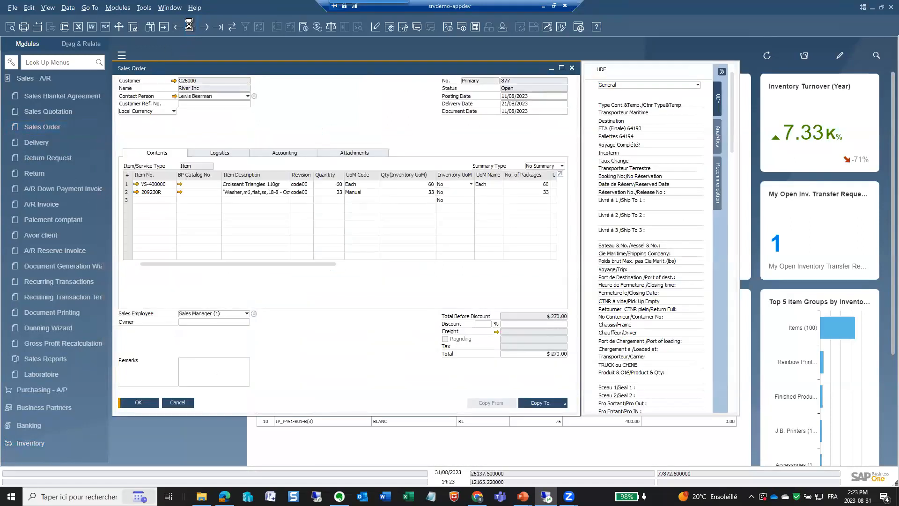
pyautogui.click(189, 26)
pyautogui.click(189, 26)
pyautogui.click(189, 27)
pyautogui.click(191, 26)
pyautogui.click(191, 26)
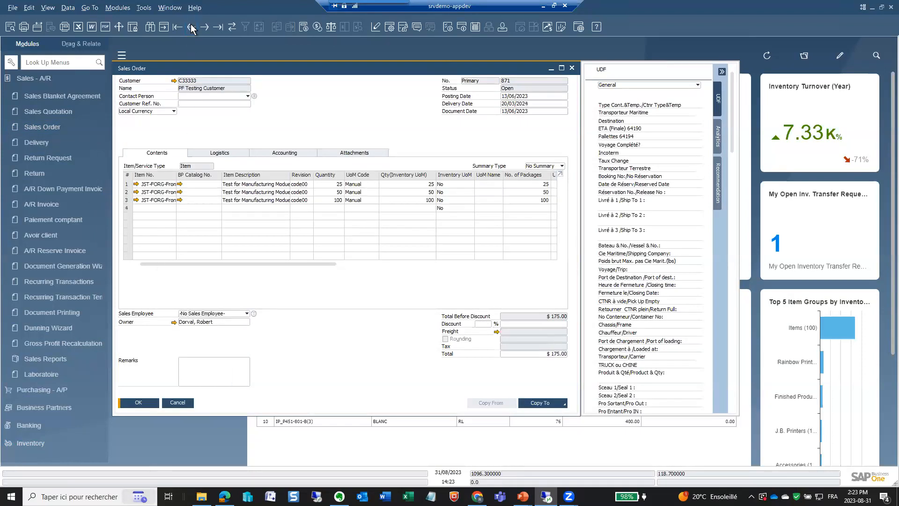
pyautogui.click(191, 27)
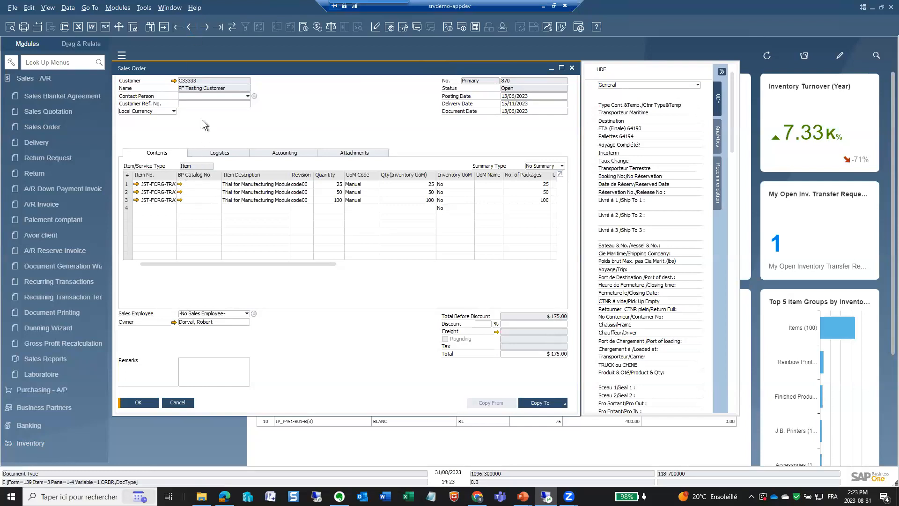
pyautogui.moveTo(235, 65); pyautogui.dragTo(235, 71)
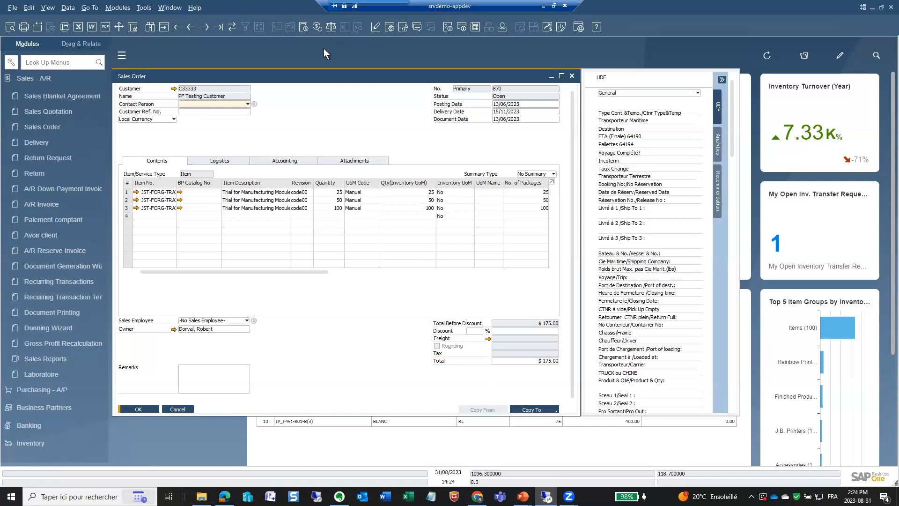
pyautogui.moveTo(282, 74); pyautogui.dragTo(22, 9)
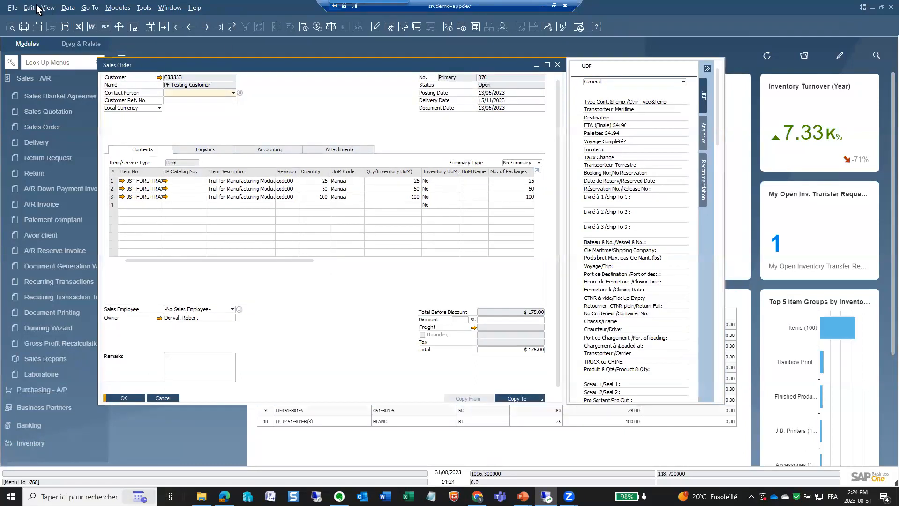
pyautogui.moveTo(176, 64); pyautogui.dragTo(207, 58)
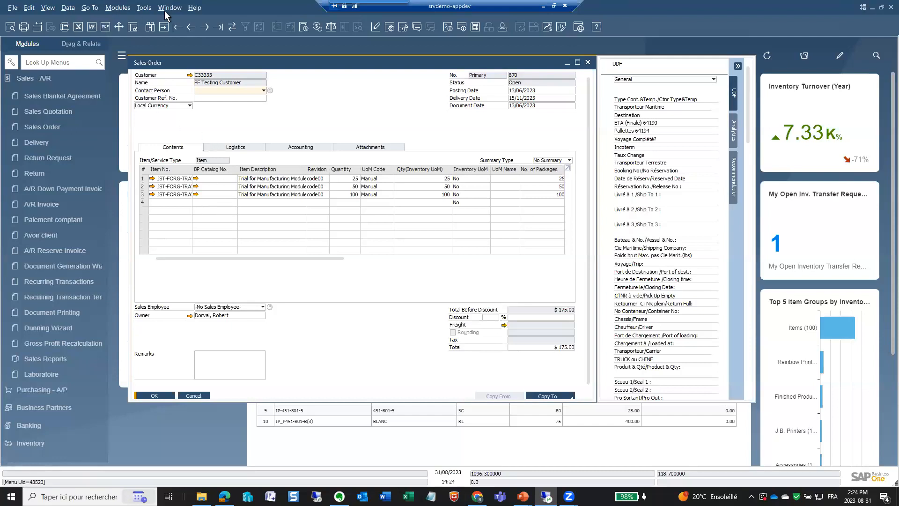
pyautogui.click(48, 9)
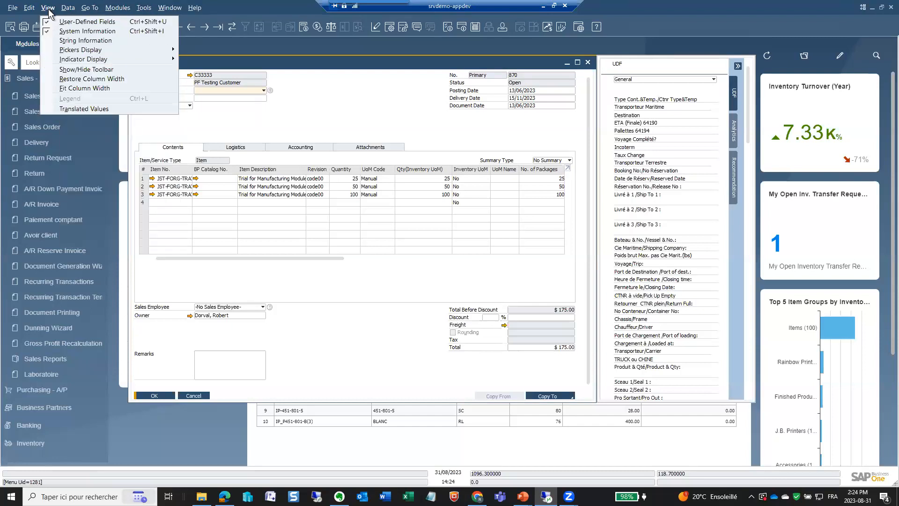
pyautogui.click(68, 8)
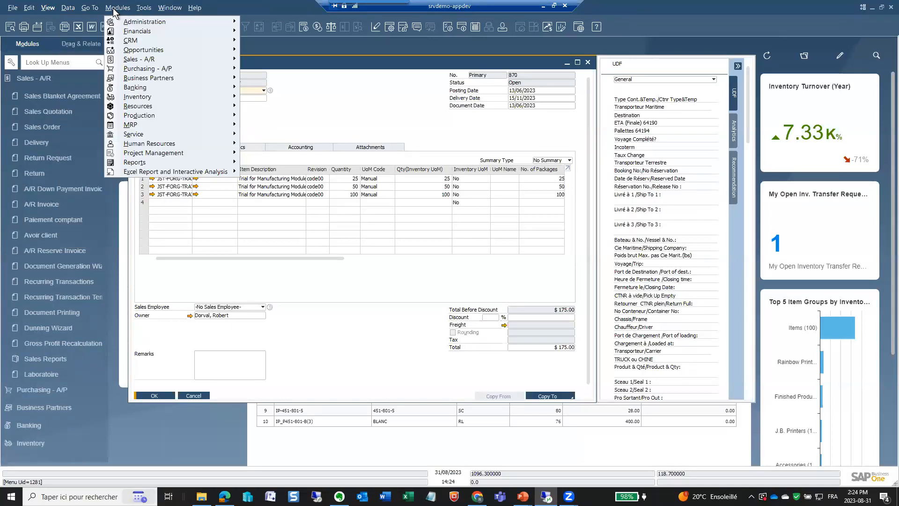
pyautogui.moveTo(196, 9)
pyautogui.moveTo(170, 7)
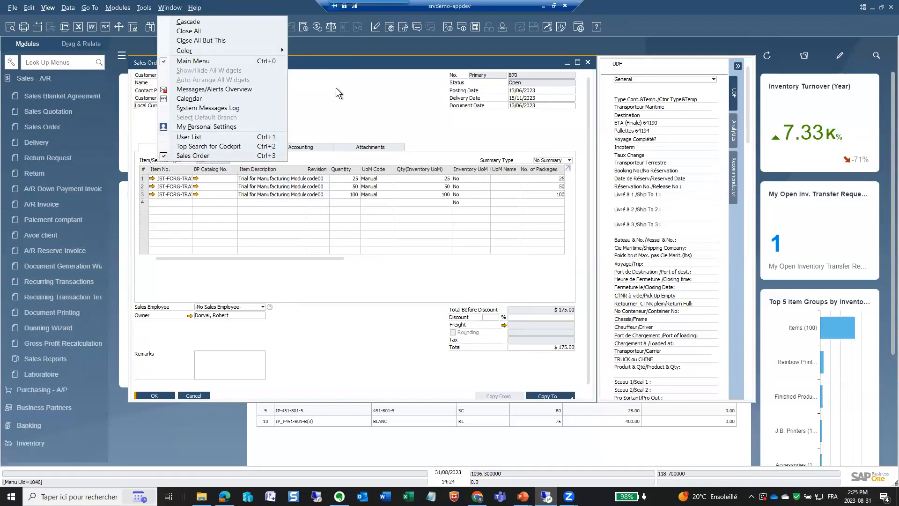
pyautogui.click(336, 61)
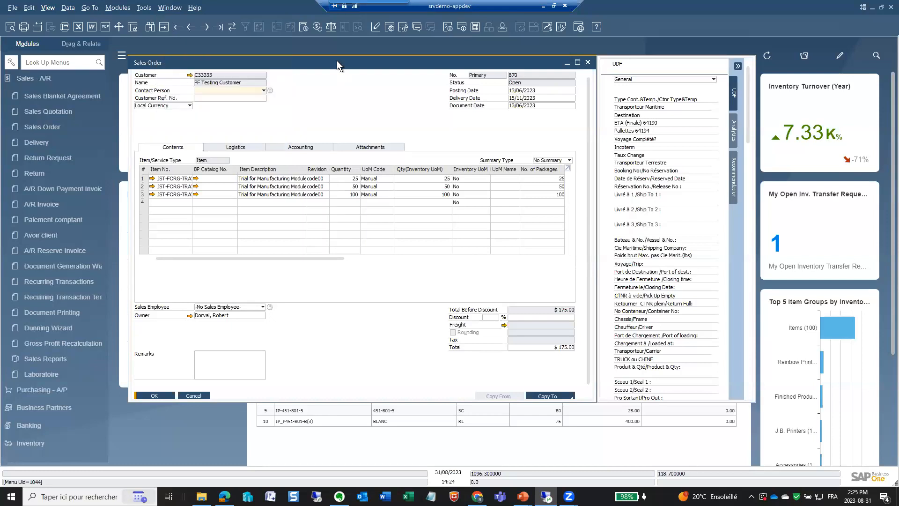
# Open a blank sales order through its personal shortcut and cancel it
pyautogui.click(144, 8)
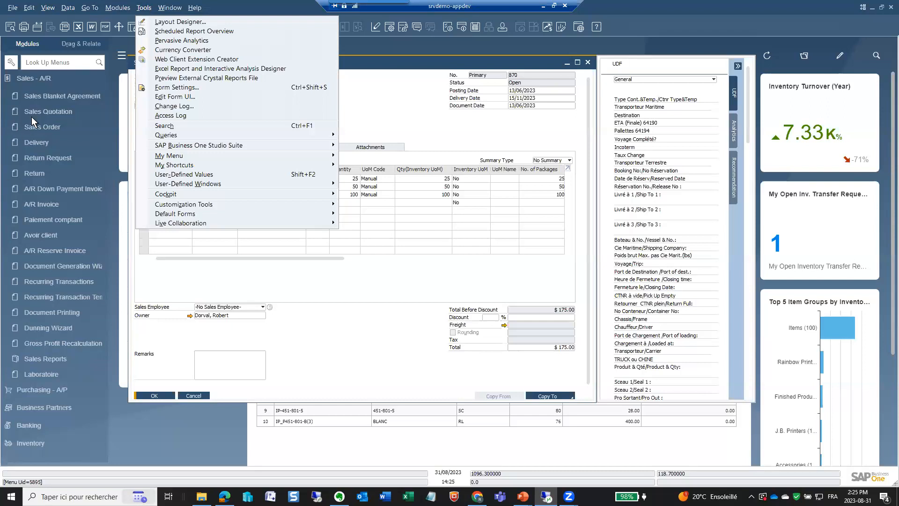
pyautogui.moveTo(218, 130)
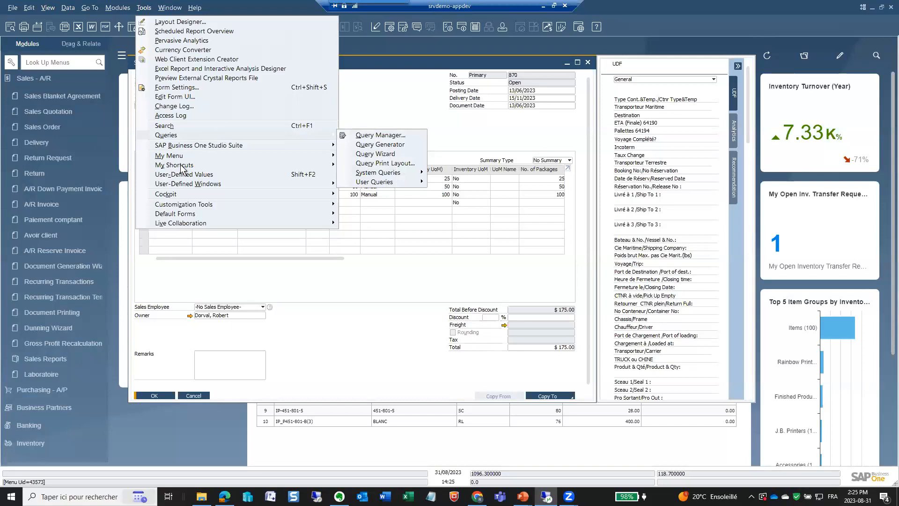
pyautogui.moveTo(171, 170)
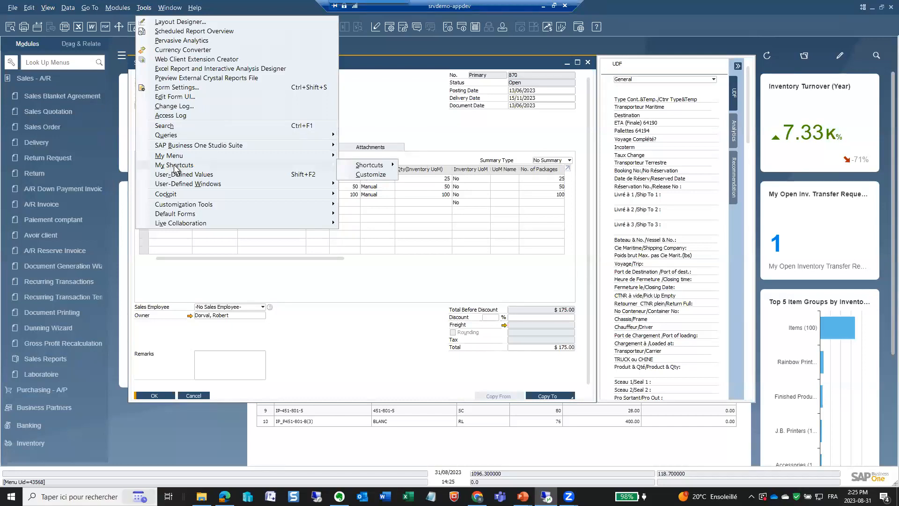
pyautogui.moveTo(374, 168)
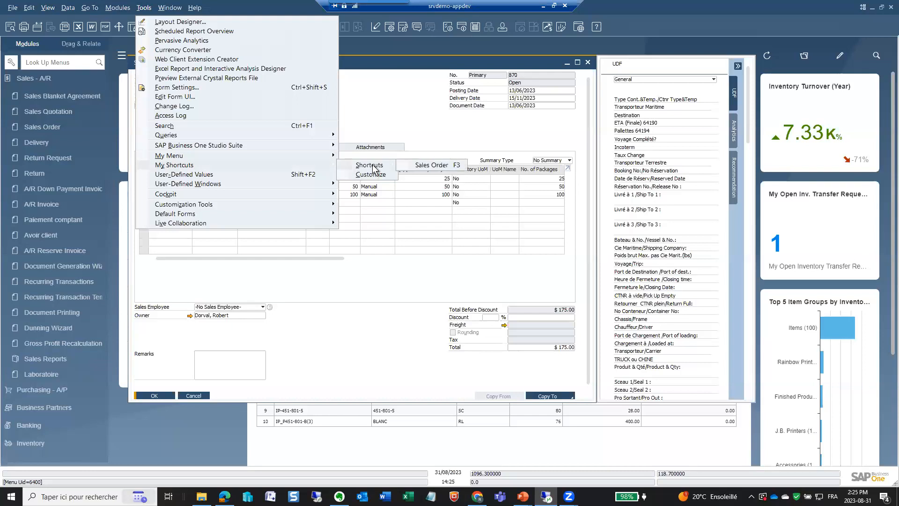
pyautogui.click(425, 167)
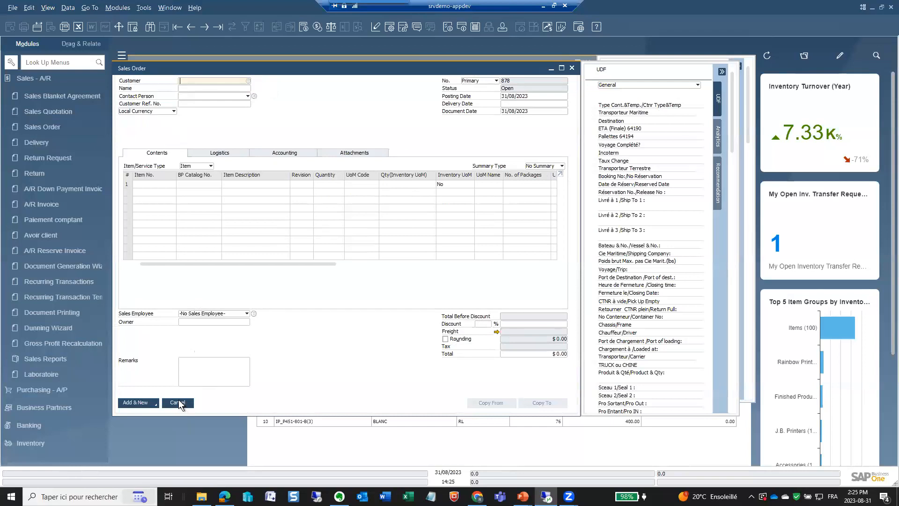
pyautogui.click(179, 402)
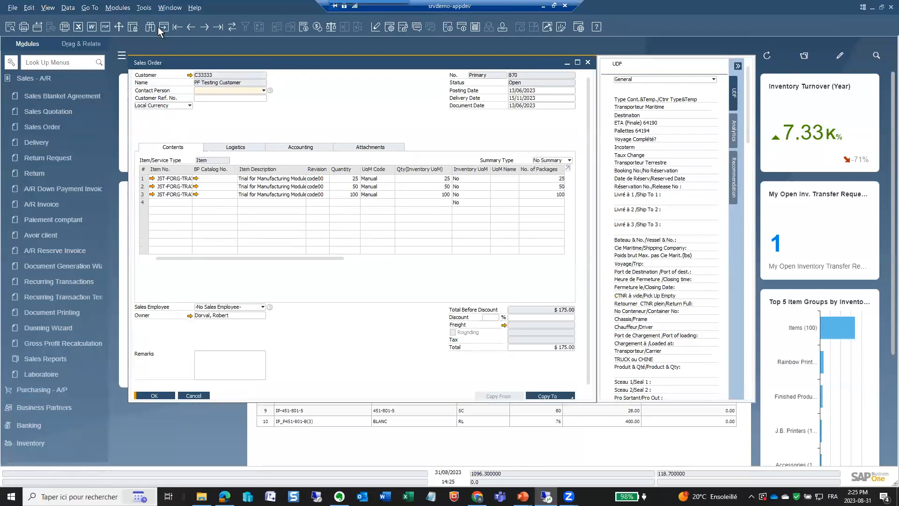
# Open the customization of personal shortcuts and choose F4 as the shortcut to allocate
pyautogui.click(144, 7)
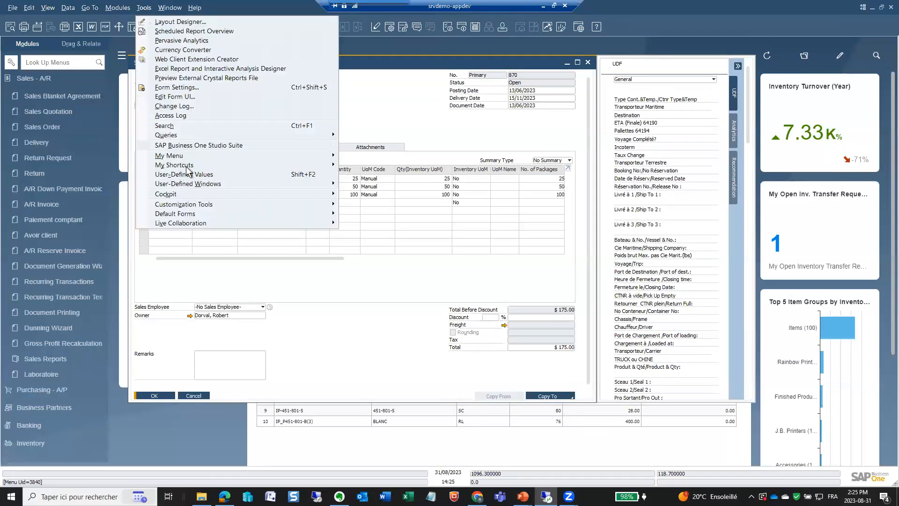
pyautogui.moveTo(200, 150)
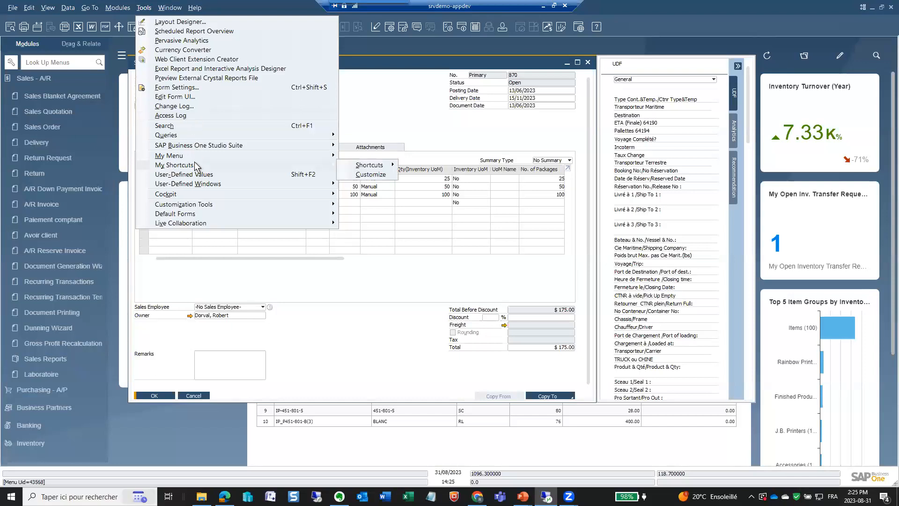
pyautogui.click(370, 175)
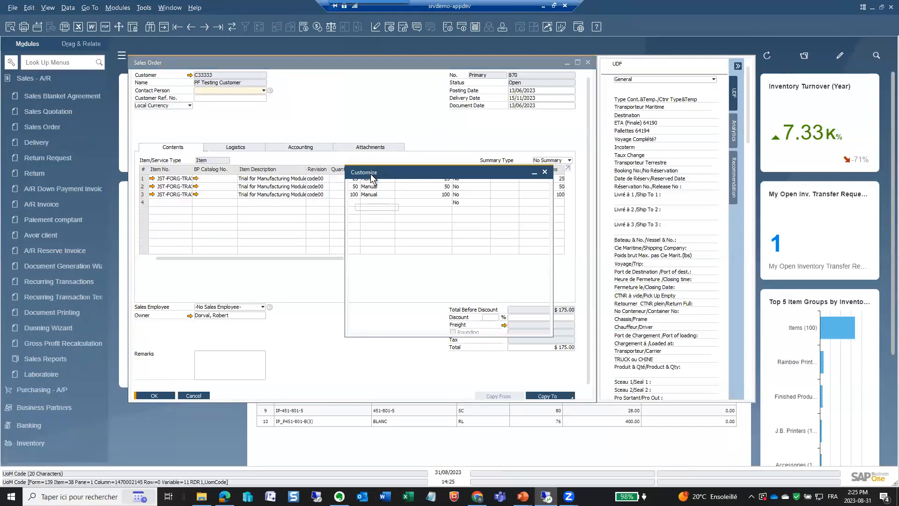
pyautogui.click(397, 207)
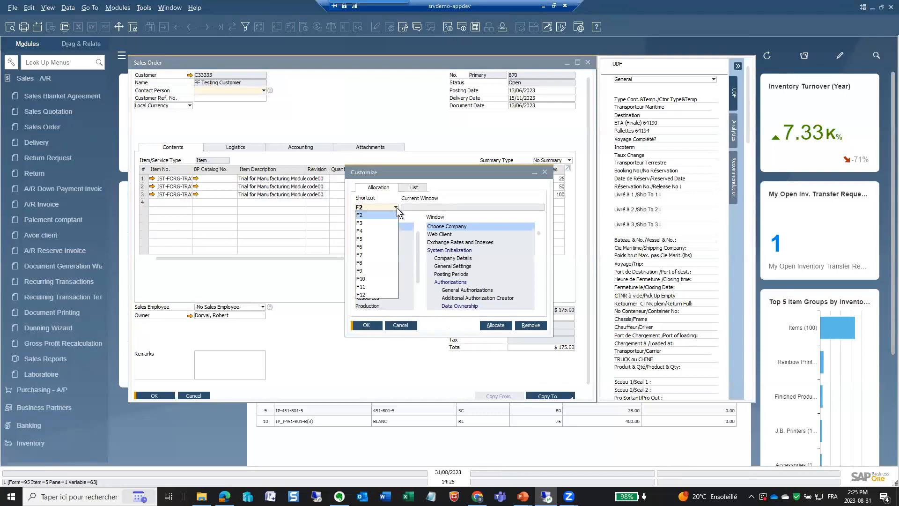
pyautogui.click(367, 227)
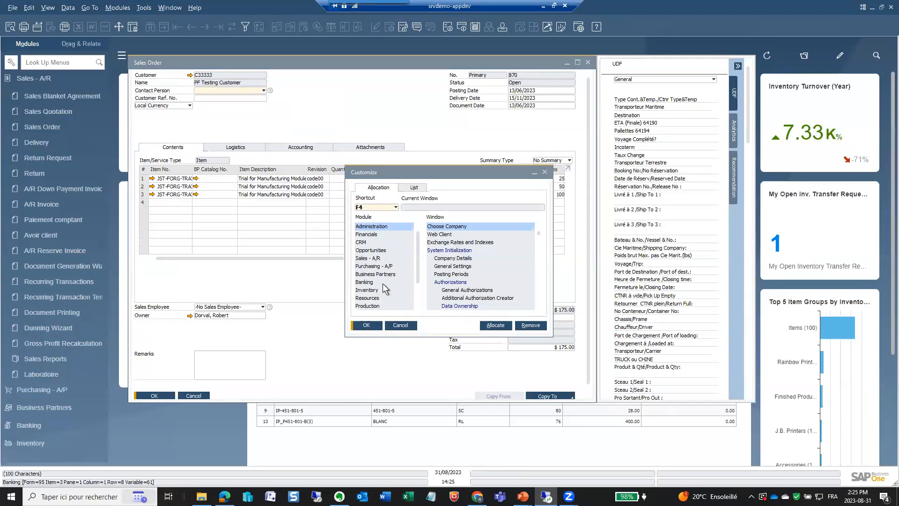
# Allocate the chosen shortcut to the A/R Invoice window of the Sales - A/R module and confirm the customization
pyautogui.scroll(-2, 380, 274)
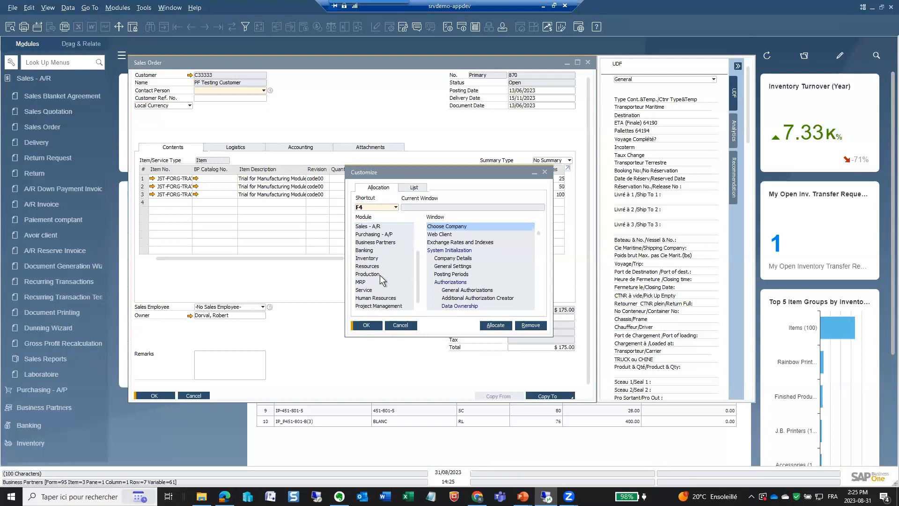
pyautogui.scroll(2, 380, 279)
pyautogui.scroll(-2, 384, 252)
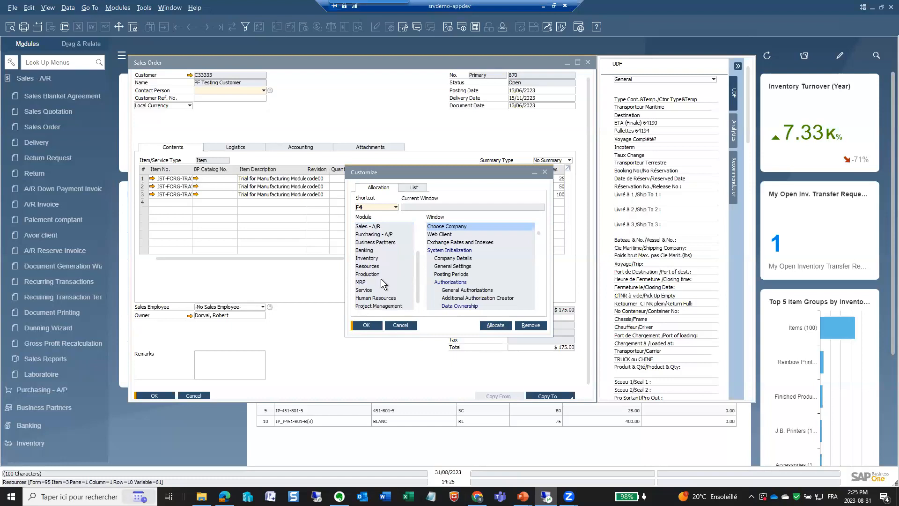
pyautogui.scroll(1, 379, 267)
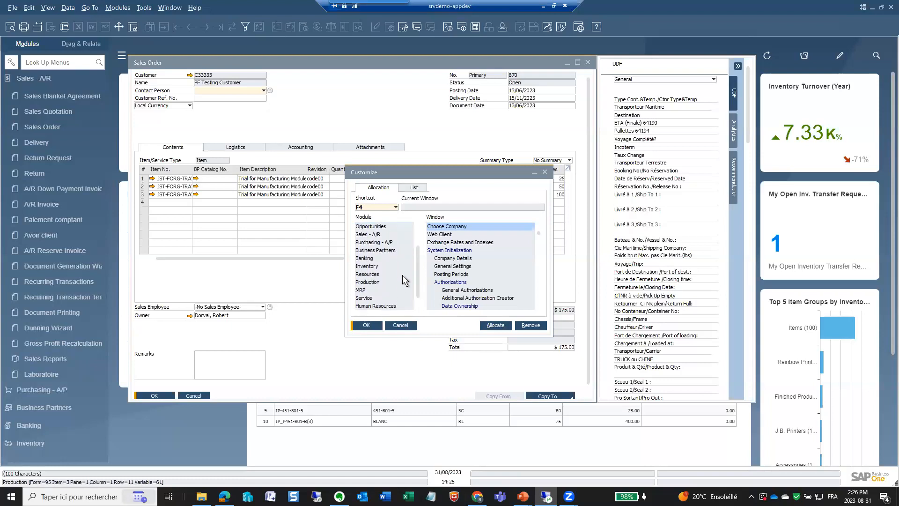
pyautogui.click(370, 234)
pyautogui.scroll(-1, 454, 284)
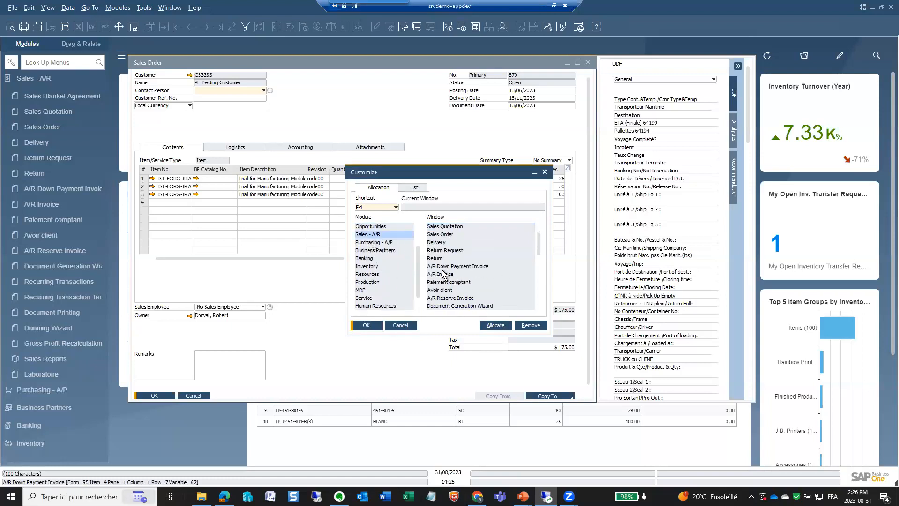
pyautogui.click(440, 275)
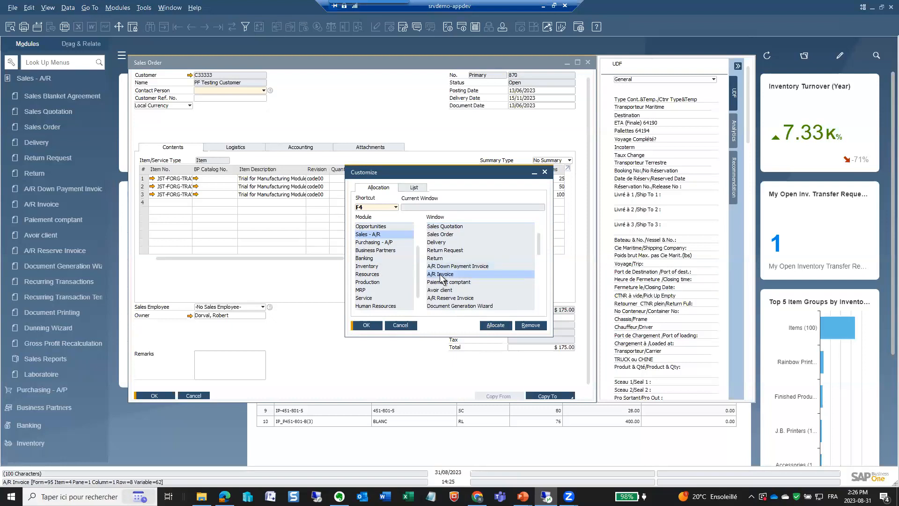
pyautogui.click(502, 328)
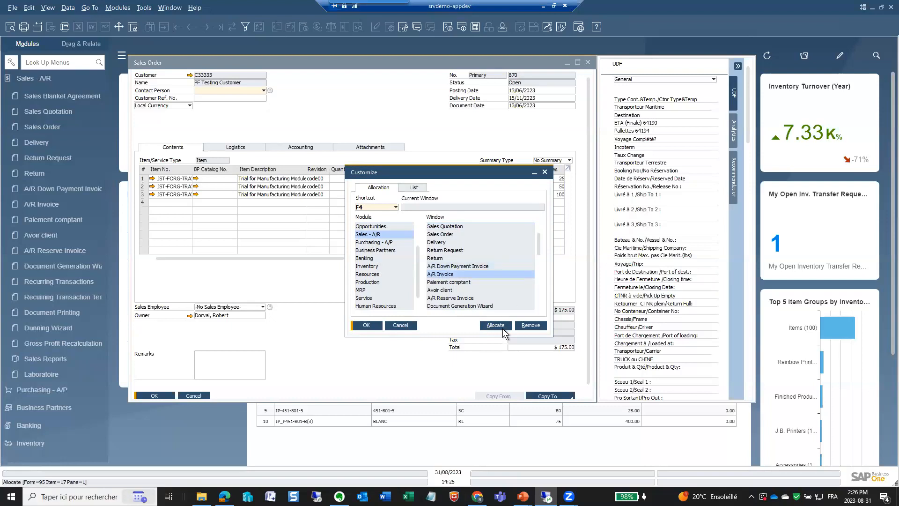
pyautogui.click(366, 326)
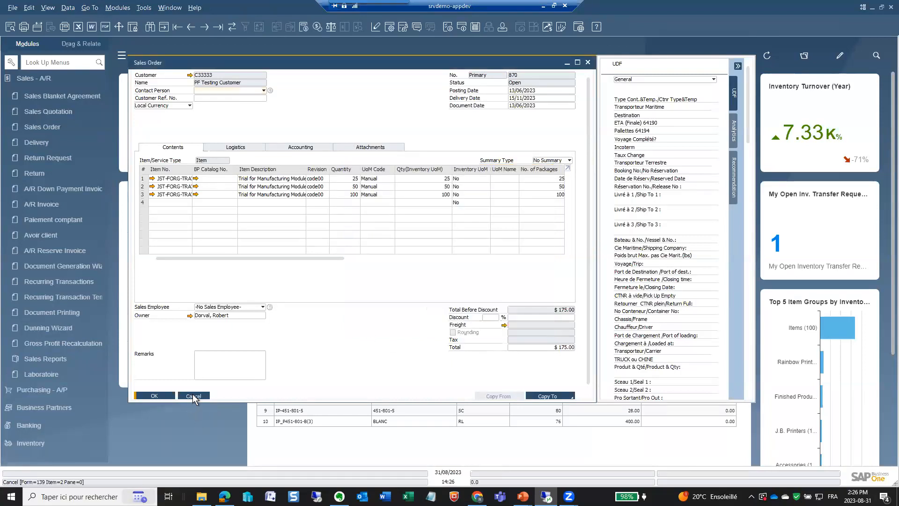
# Close the sales order, then open a blank A/R Invoice through its personal shortcut and close it again
pyautogui.click(192, 395)
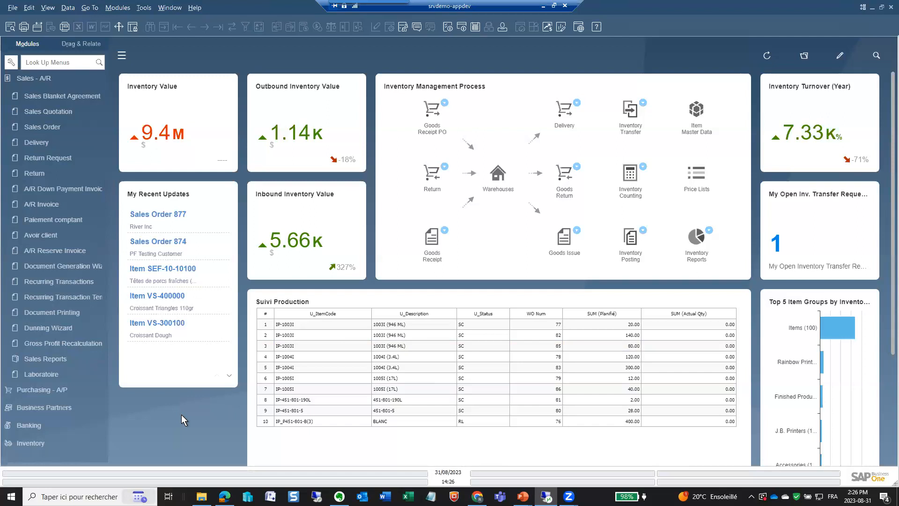
pyautogui.press('F8')
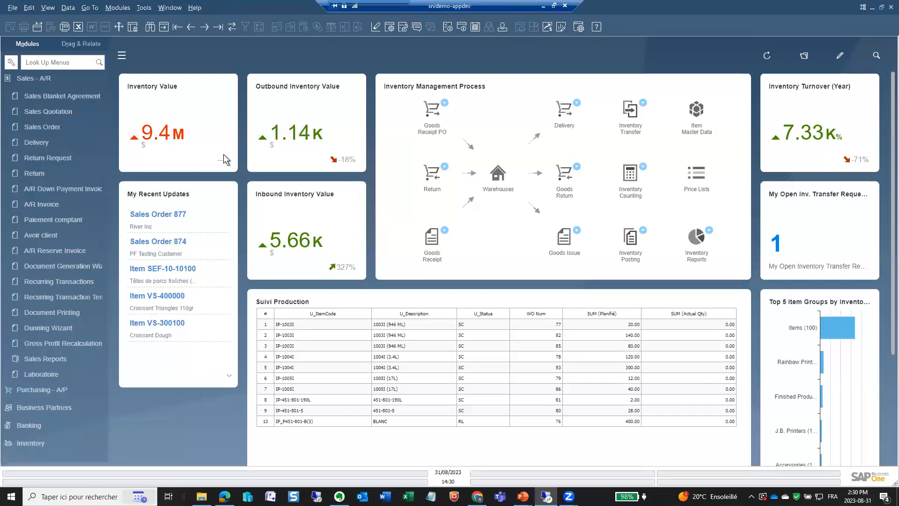
pyautogui.moveTo(321, 212)
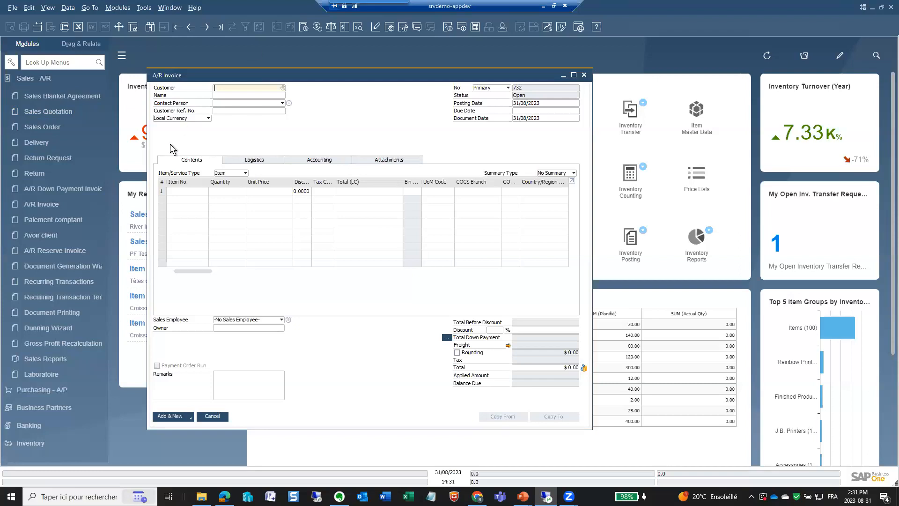
pyautogui.click(584, 75)
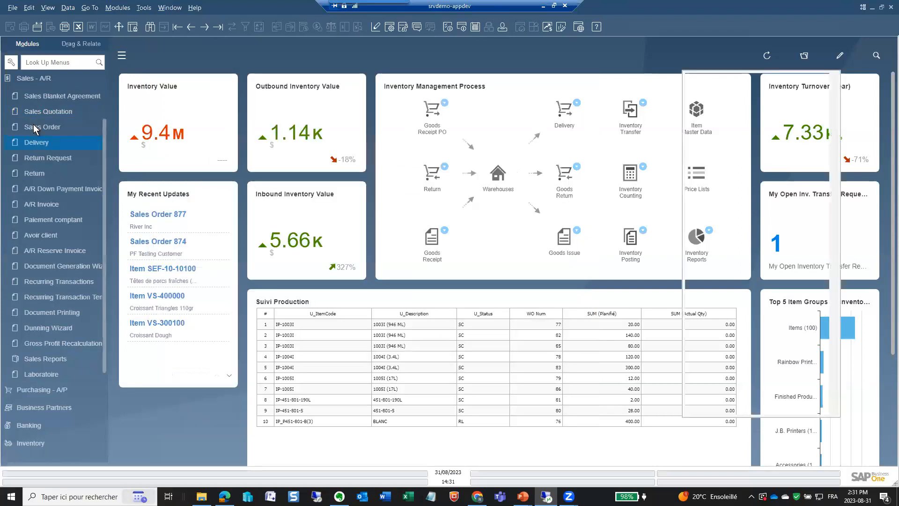
# Open the latest sales order, for River Inc, and change the first line's item description to Croissant Triangles 220ll, dismissing the item list
pyautogui.click(218, 27)
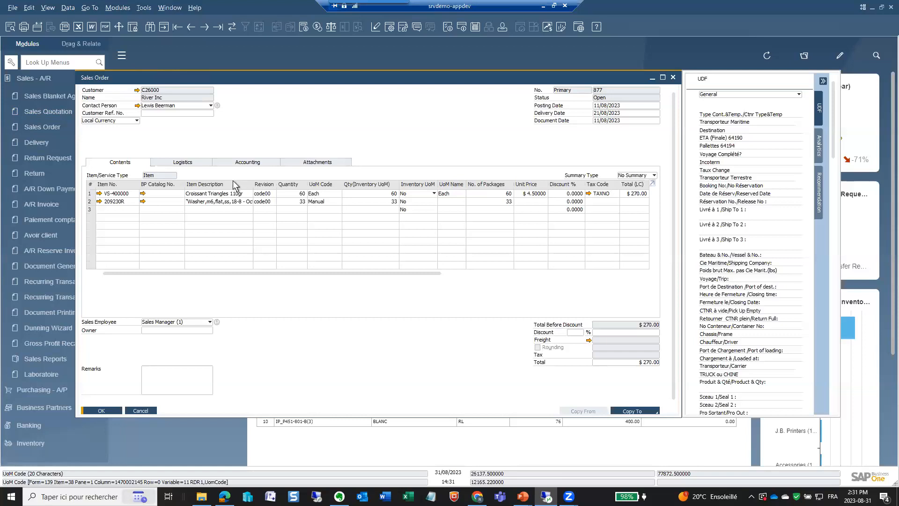
pyautogui.click(200, 194)
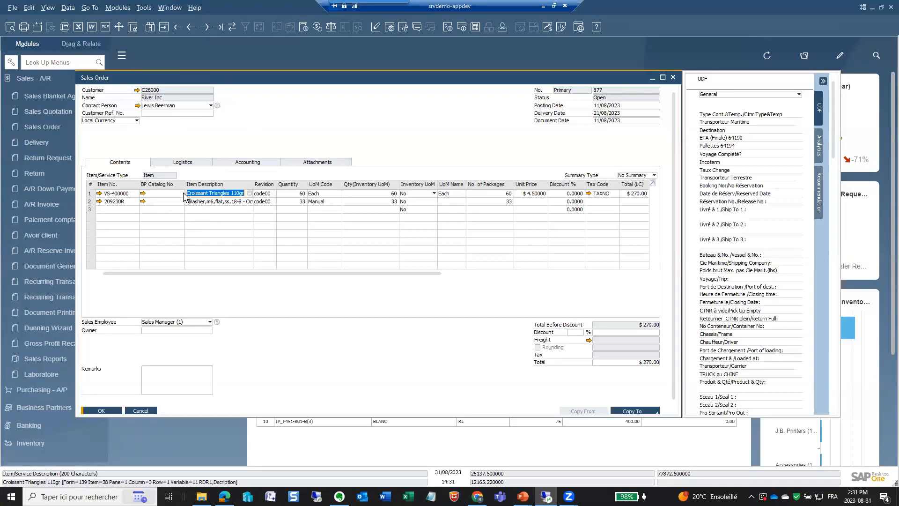
pyautogui.moveTo(233, 193); pyautogui.dragTo(248, 193)
pyautogui.press('BackSpace')
pyautogui.press('BackSpace')
pyautogui.write('220k')
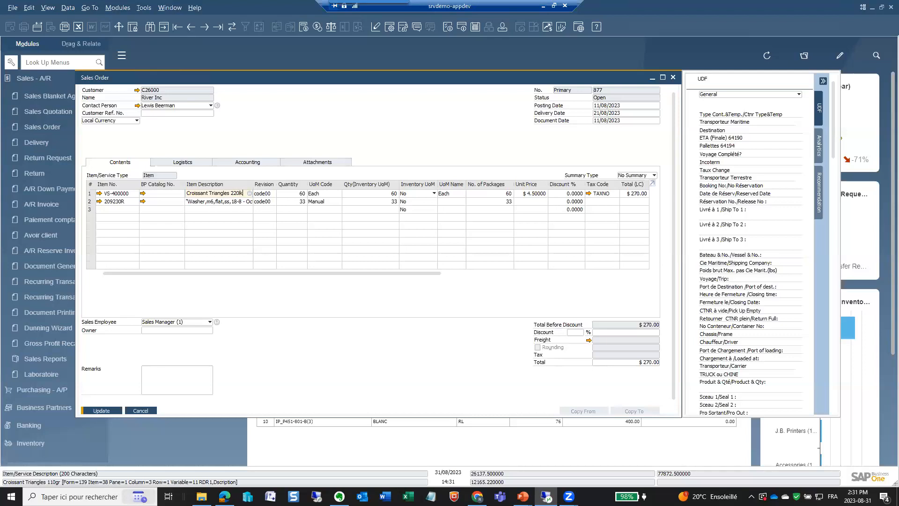
pyautogui.write('b')
pyautogui.press('BackSpace')
pyautogui.press('BackSpace')
pyautogui.click(248, 192)
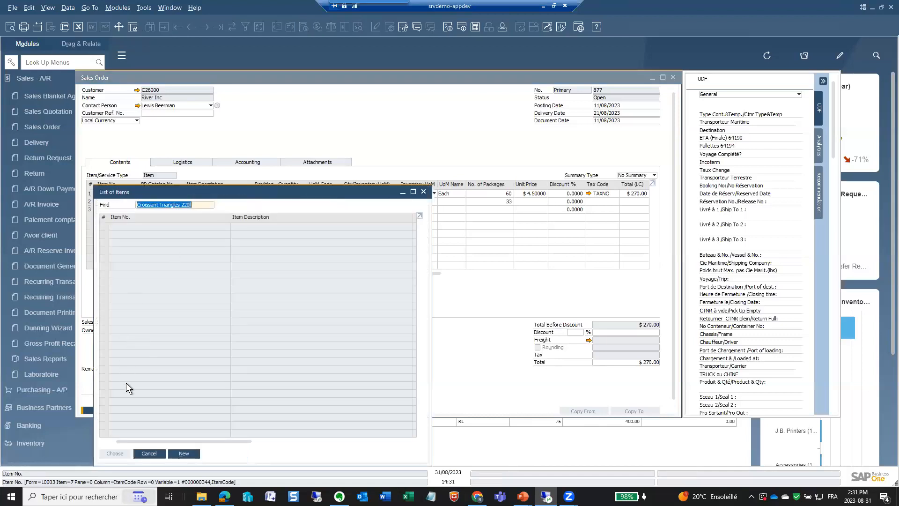
pyautogui.click(422, 191)
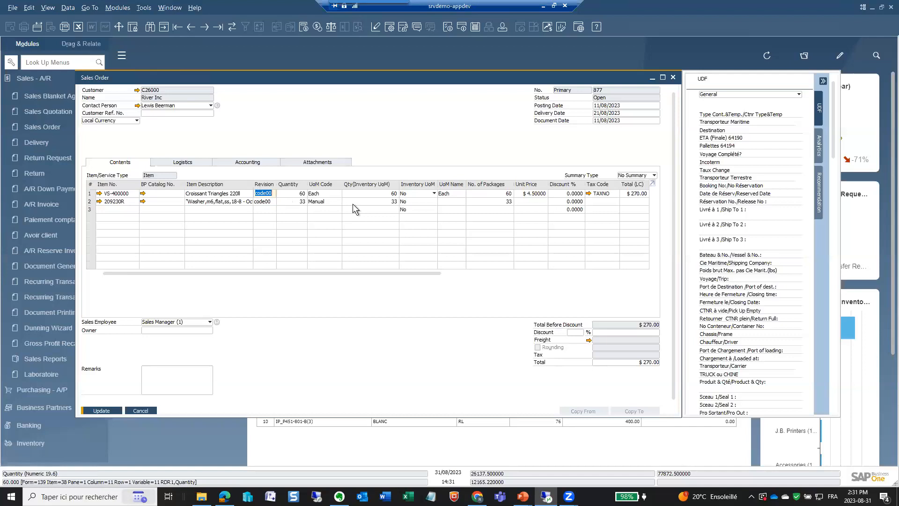
# Open batch selection from the first line's quantity, auto-select the batches for item VS-400000 and update the allocation
pyautogui.click(291, 193)
pyautogui.hotkey('ctrl', 'Tab')
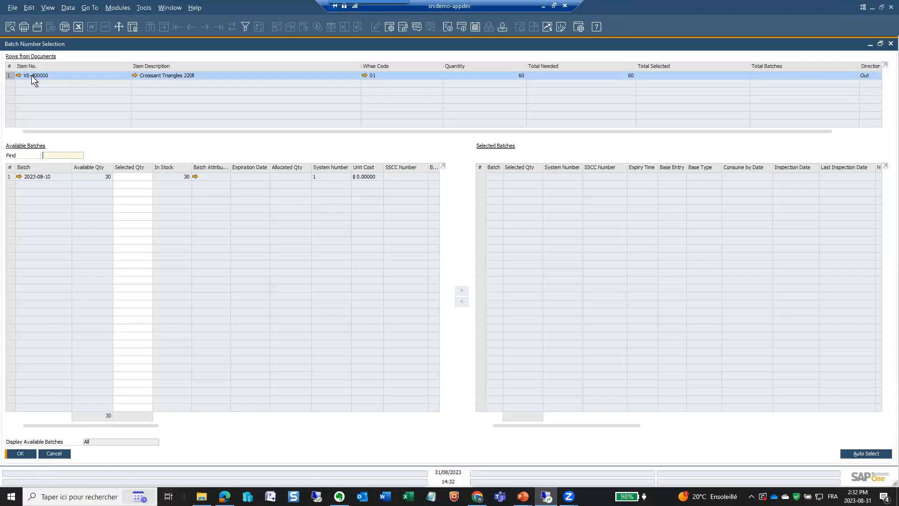
pyautogui.click(866, 453)
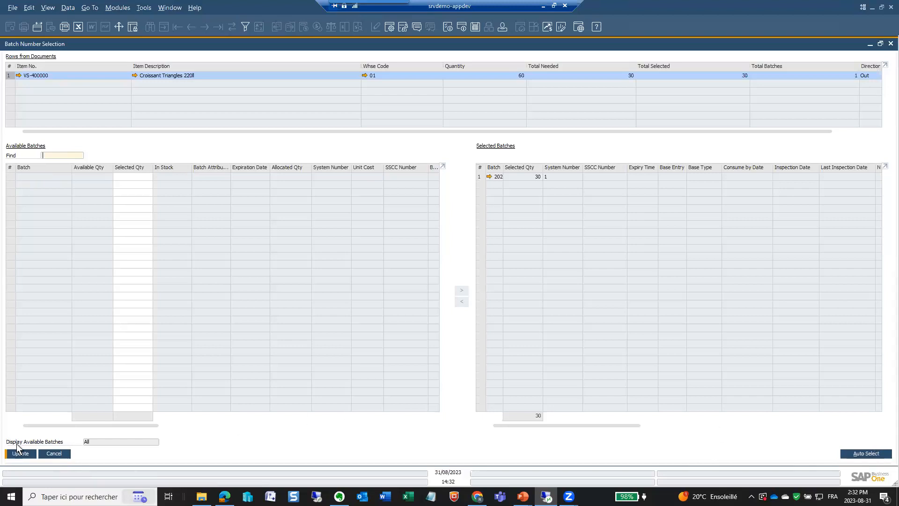
pyautogui.click(21, 454)
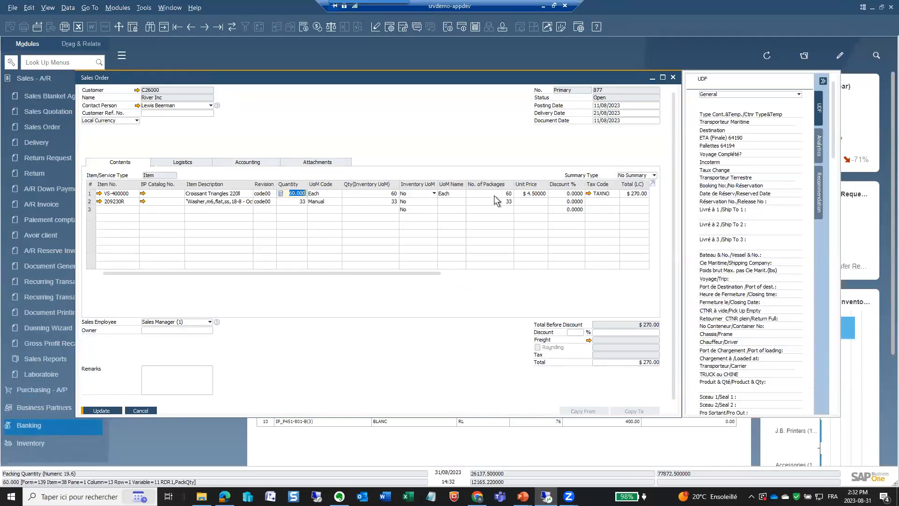
# Open the Last Prices Report for the first line and apply the 3.00 unit price from order OR 876
pyautogui.click(528, 193)
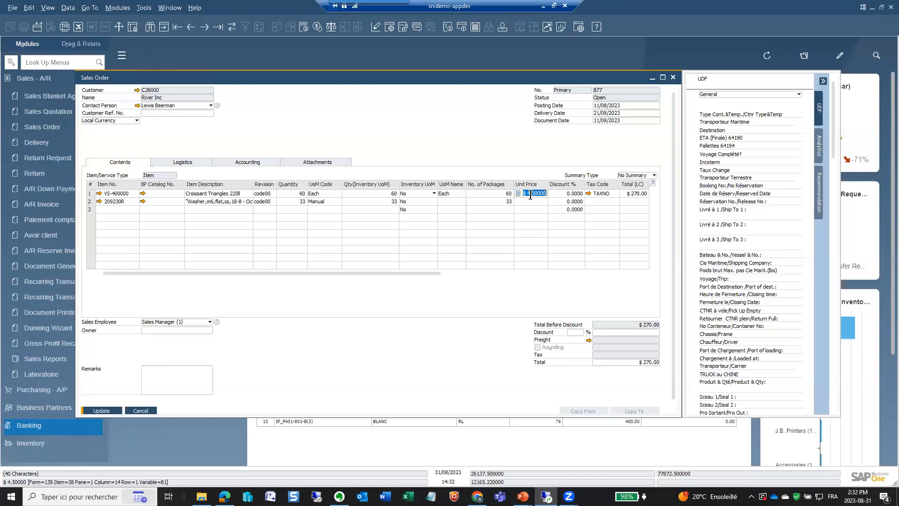
pyautogui.hotkey('ctrl', 'Tab')
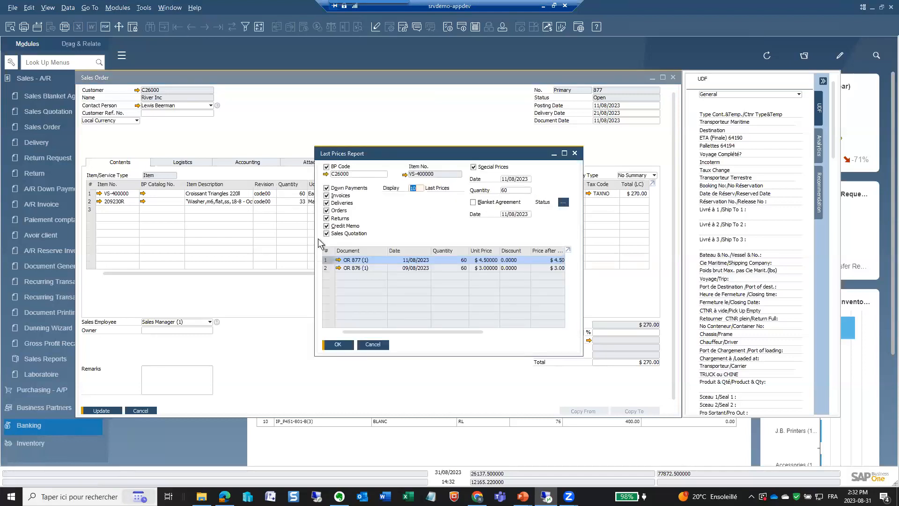
pyautogui.moveTo(364, 153); pyautogui.dragTo(194, 127)
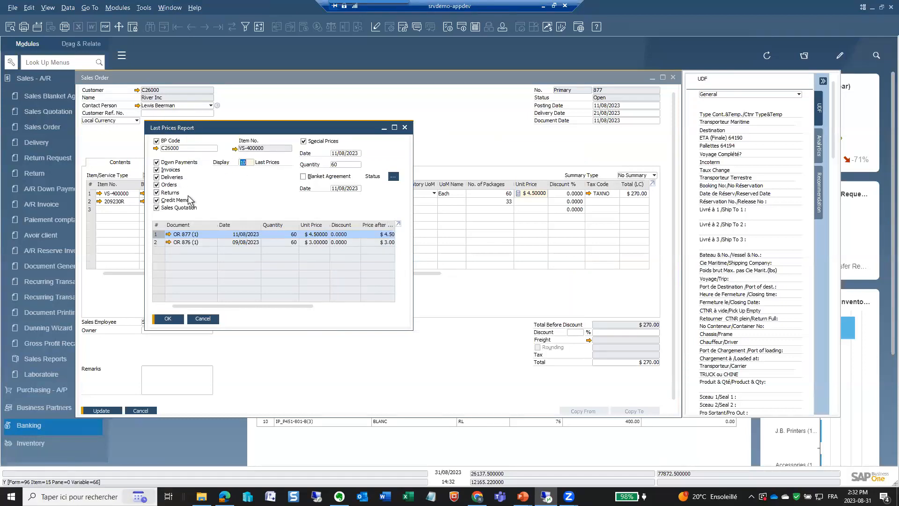
pyautogui.doubleClick(312, 245)
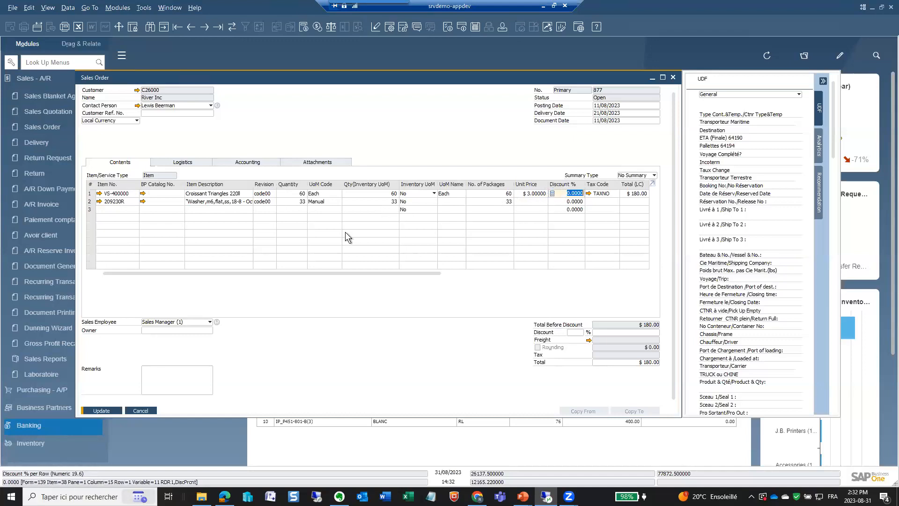
# Examine the first line item's stock by warehouse in an enlarged Item by Warehouses window and cancel without choosing a warehouse
pyautogui.moveTo(353, 274); pyautogui.dragTo(434, 285)
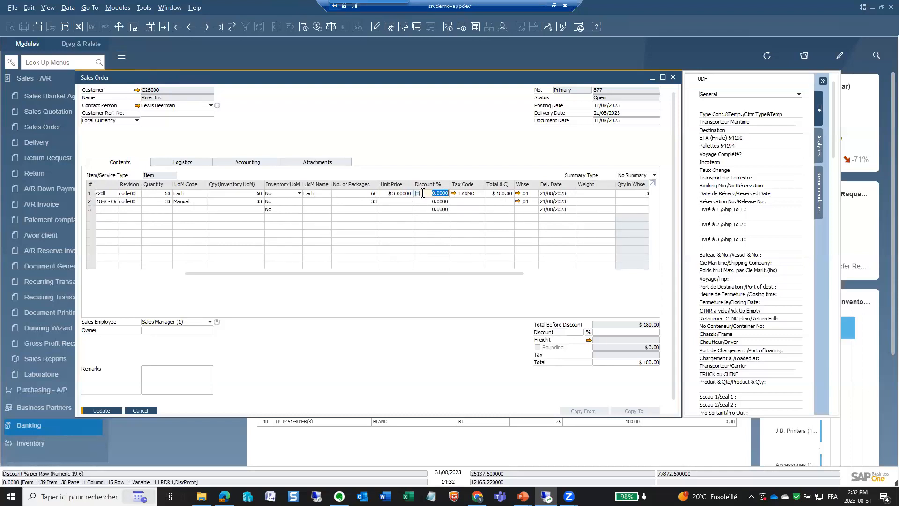
pyautogui.click(527, 193)
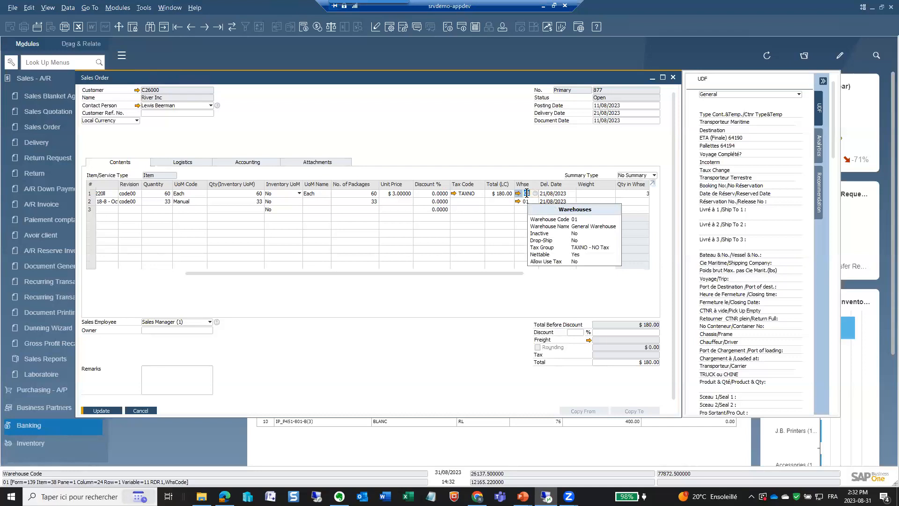
pyautogui.hotkey('ctrl', 'Tab')
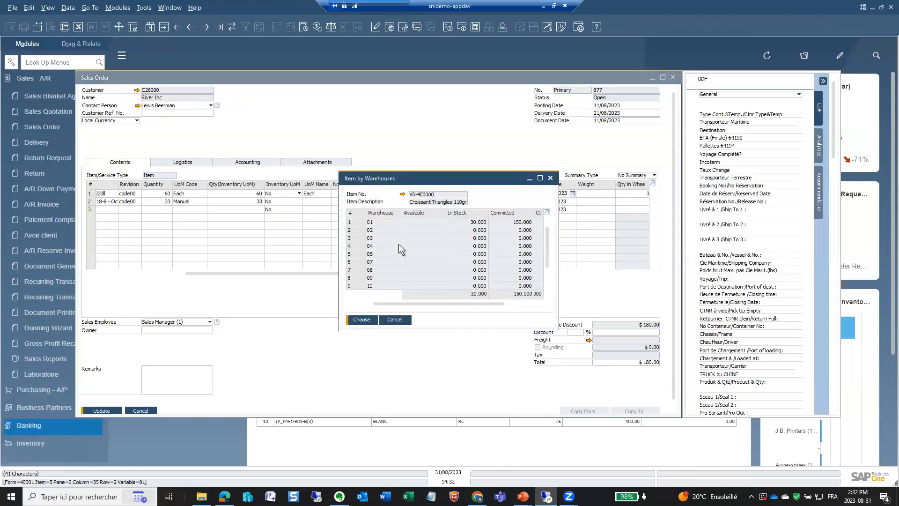
pyautogui.moveTo(389, 179); pyautogui.dragTo(317, 89)
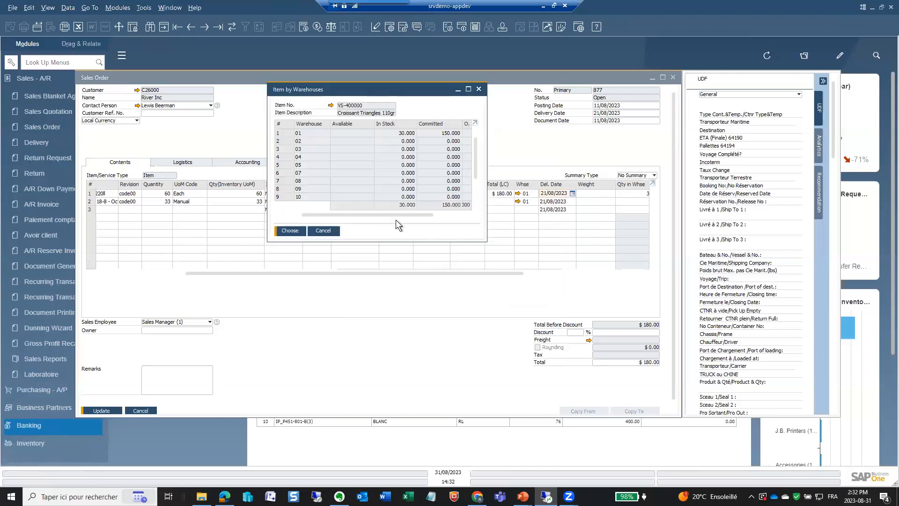
pyautogui.moveTo(391, 240); pyautogui.dragTo(392, 329)
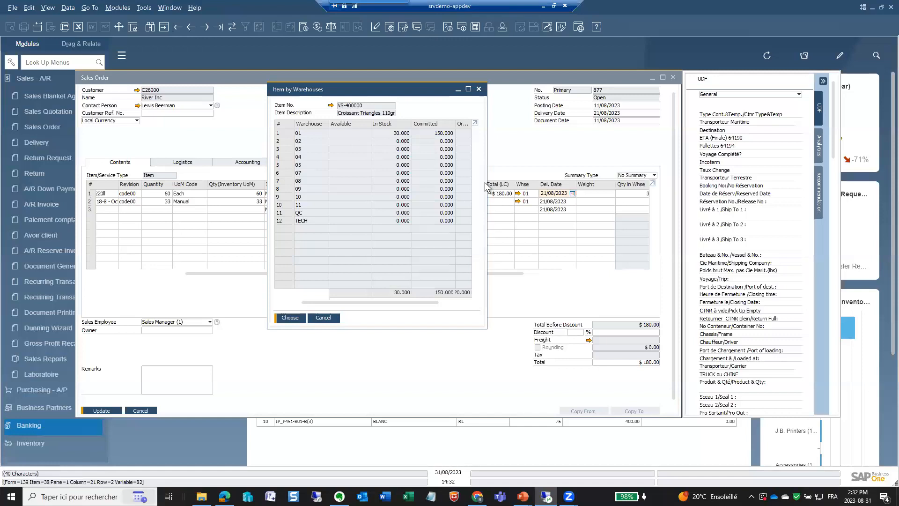
pyautogui.click(324, 317)
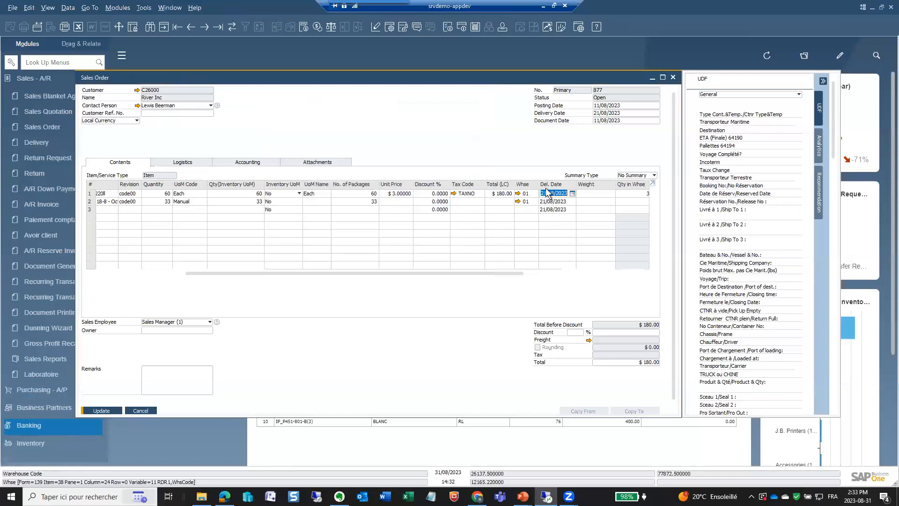
pyautogui.moveTo(502, 272); pyautogui.dragTo(471, 294)
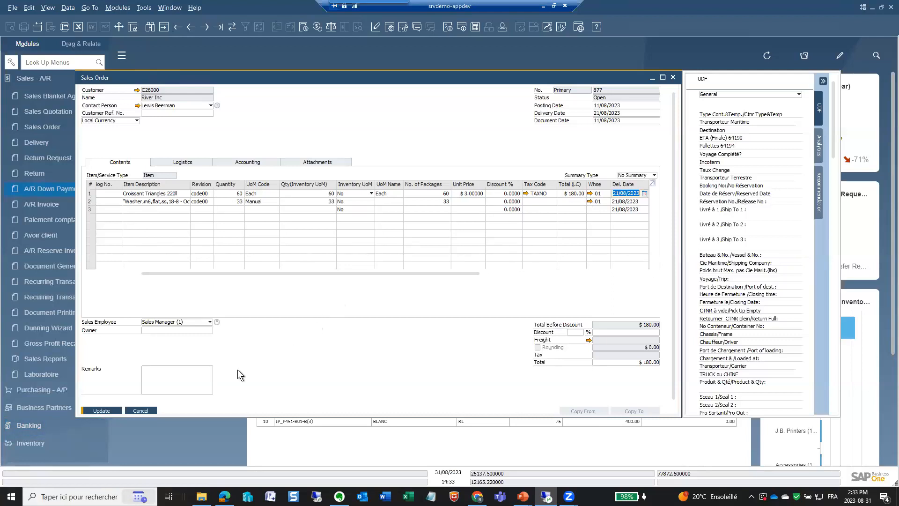
# Close the River Inc sales order, saving its changes and continuing past the credit limit check
pyautogui.click(672, 77)
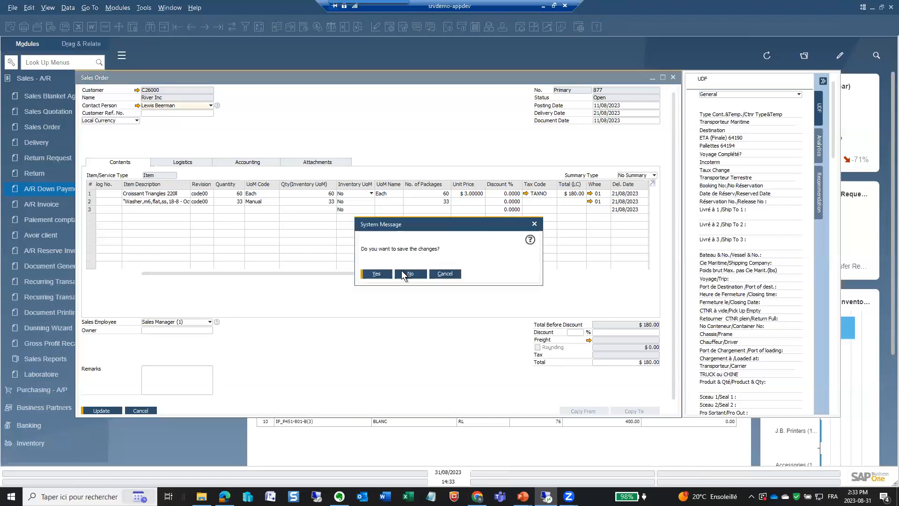
pyautogui.click(377, 274)
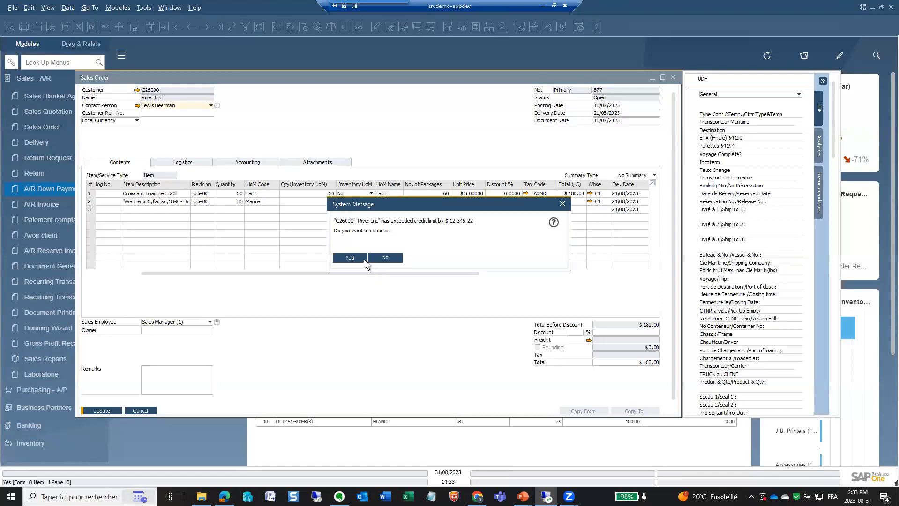
pyautogui.click(364, 260)
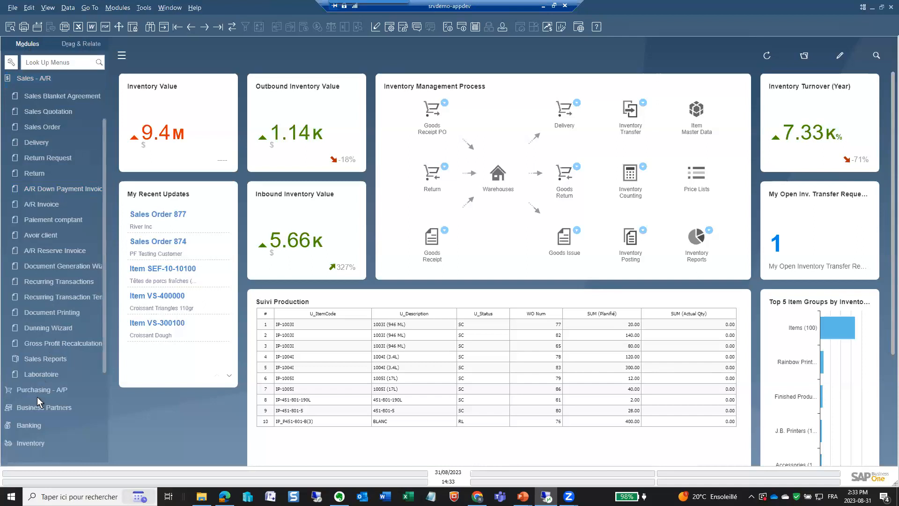
# Open the Drag & Relate list of business partners and move its window clear of the navigation tree
pyautogui.click(88, 47)
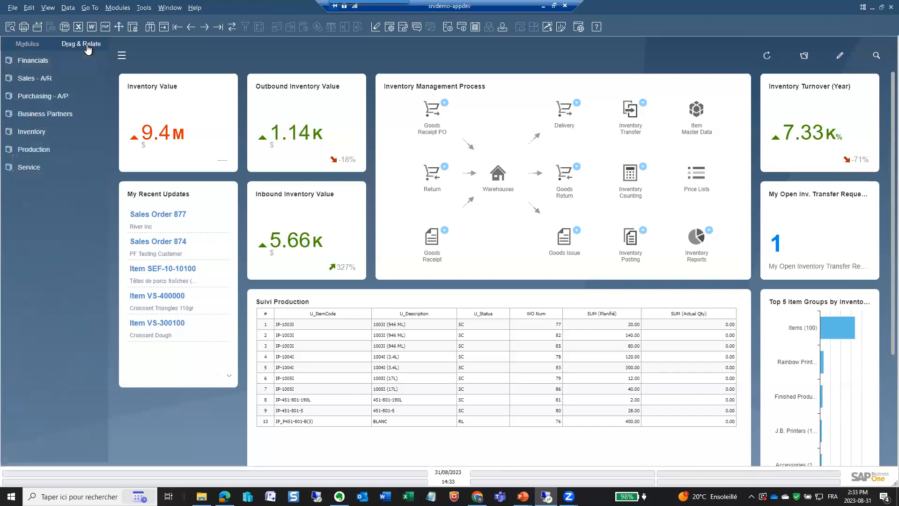
pyautogui.click(45, 115)
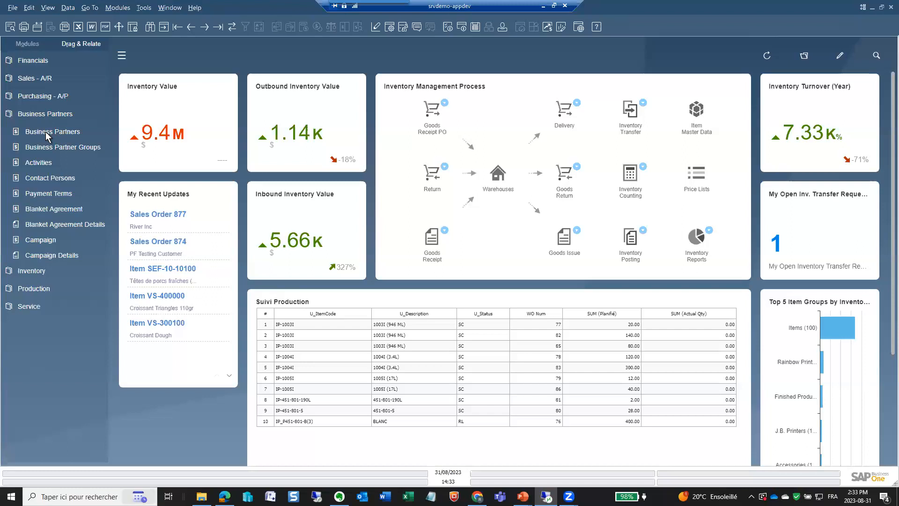
pyautogui.click(47, 133)
pyautogui.moveTo(388, 172); pyautogui.dragTo(518, 158)
# Relate Star Company's BP code to Sales Order under Sales - A/R, review the order list through its document totals and close it
pyautogui.click(51, 118)
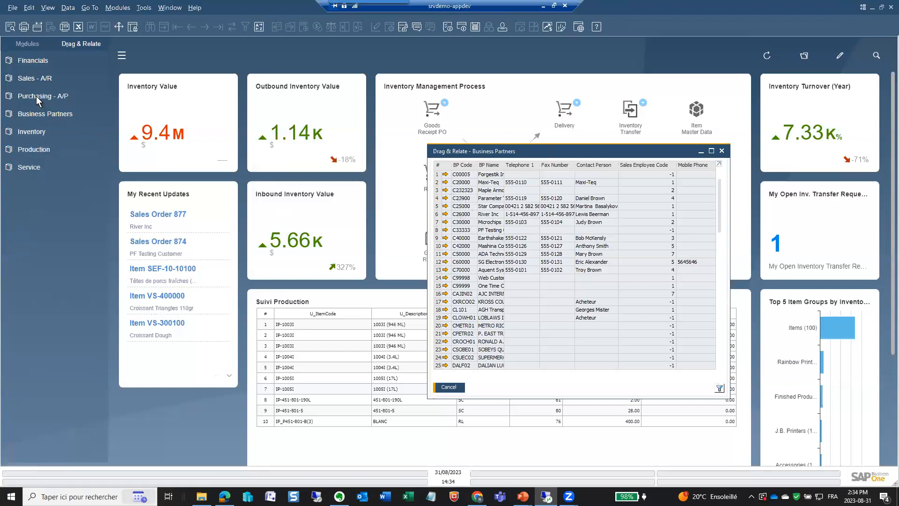
pyautogui.click(32, 79)
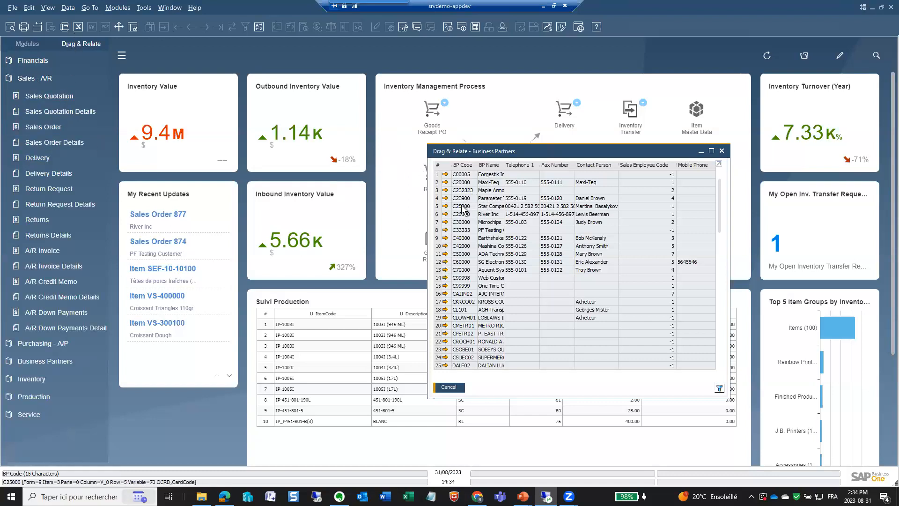
pyautogui.moveTo(462, 222); pyautogui.dragTo(40, 254)
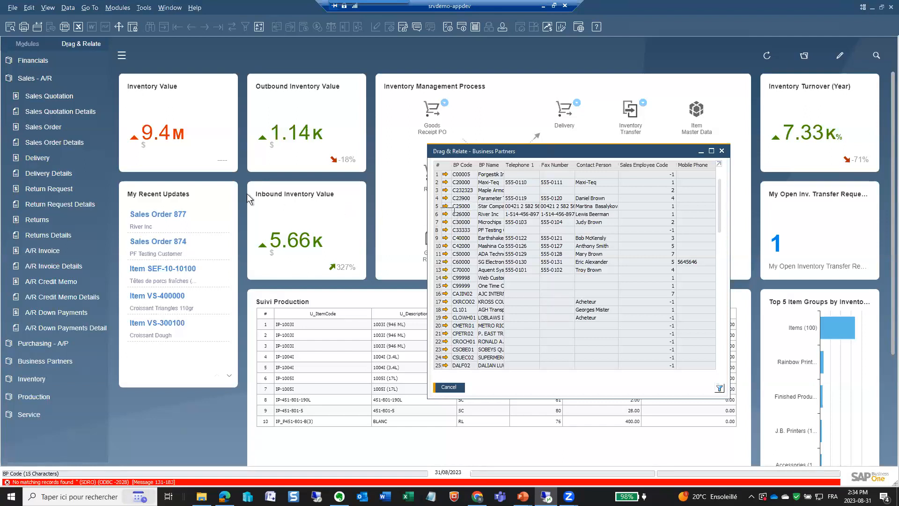
pyautogui.moveTo(39, 130); pyautogui.dragTo(39, 130)
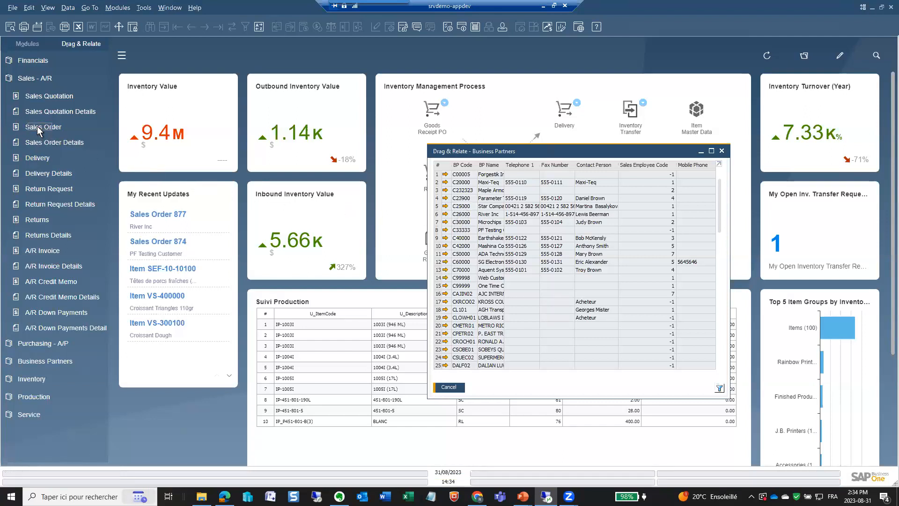
pyautogui.moveTo(589, 211); pyautogui.dragTo(582, 294)
pyautogui.moveTo(429, 170); pyautogui.dragTo(267, 99)
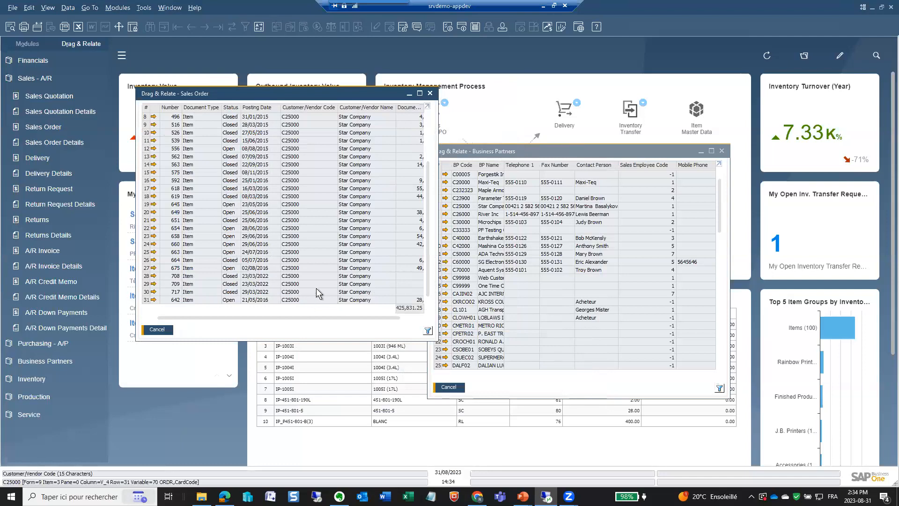
pyautogui.moveTo(295, 318); pyautogui.dragTo(361, 326)
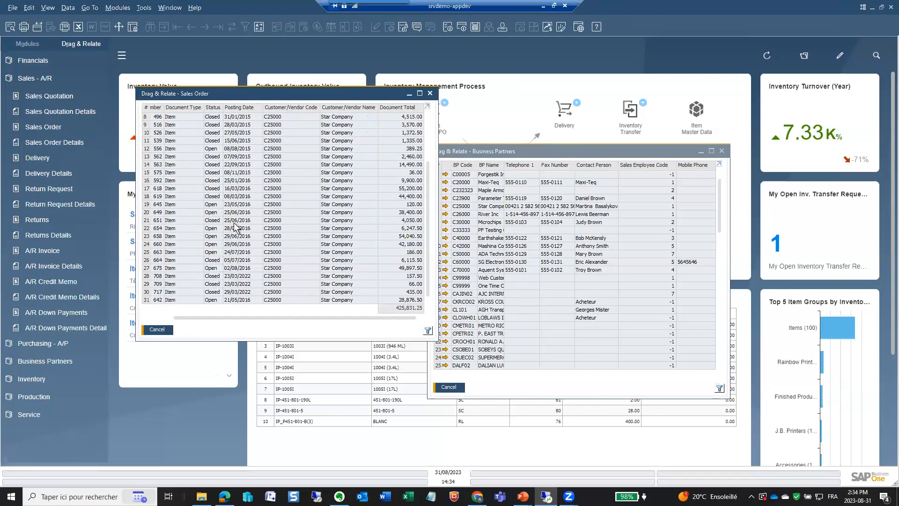
pyautogui.click(157, 329)
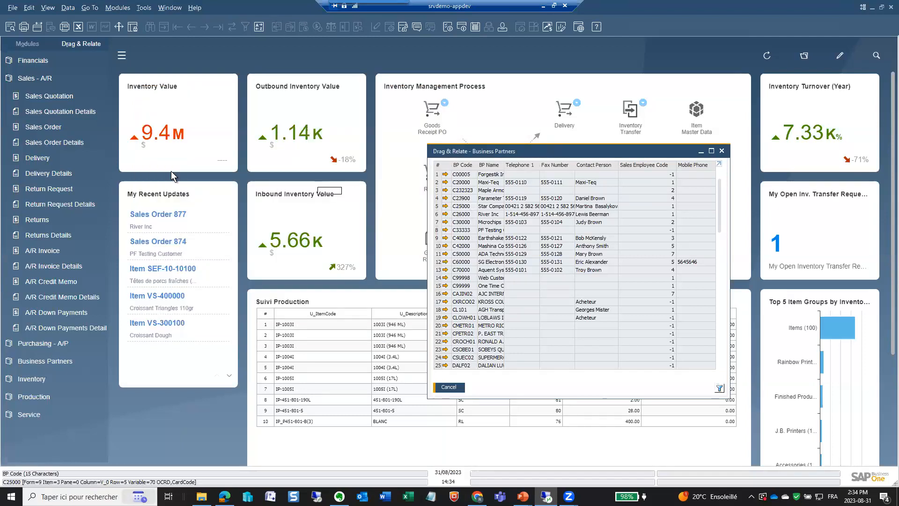
# Relate Star Company's BP code to Sales Order Details and copy item number P10003 from the listed lines
pyautogui.click(65, 144)
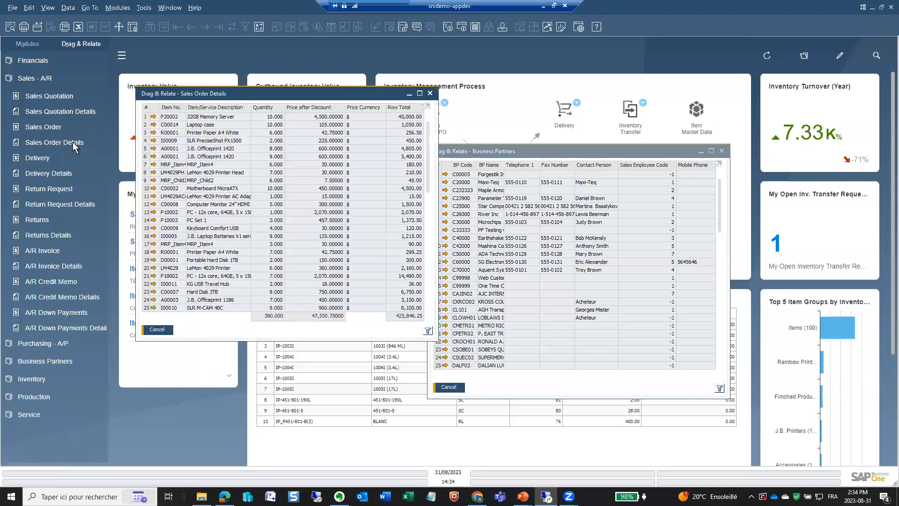
pyautogui.moveTo(428, 140)
pyautogui.mouseDown()
pyautogui.moveTo(423, 290)
pyautogui.moveTo(428, 138)
pyautogui.mouseUp()
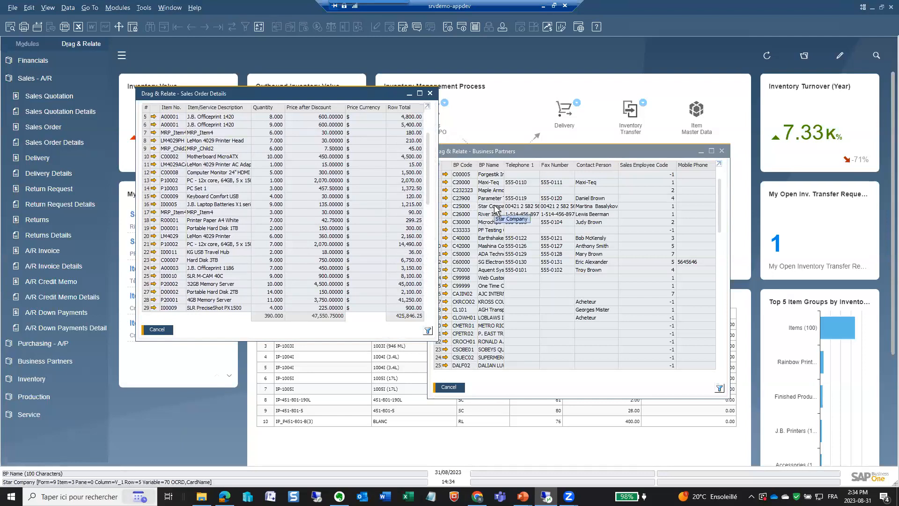
pyautogui.rightClick(170, 190)
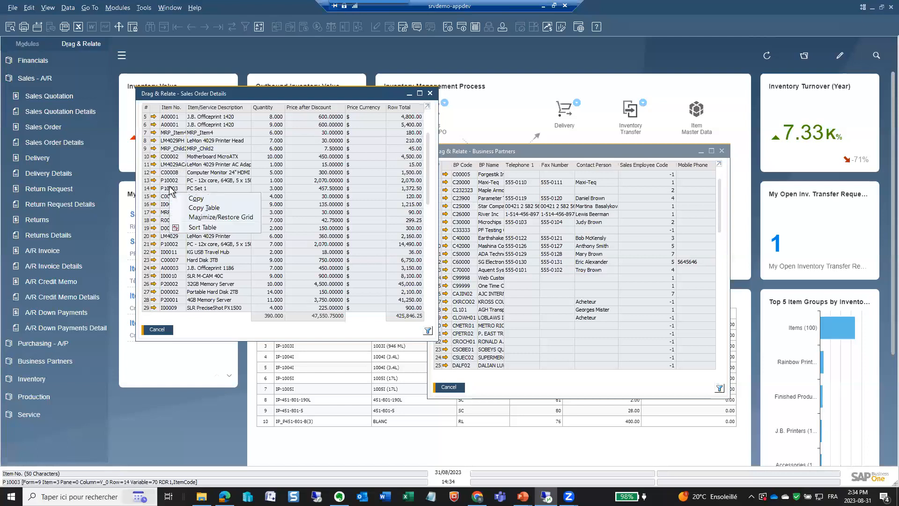
pyautogui.click(197, 196)
# Filter the sales order details to Item No. equal to P10003, and close both Drag & Relate lists after viewing
pyautogui.click(427, 331)
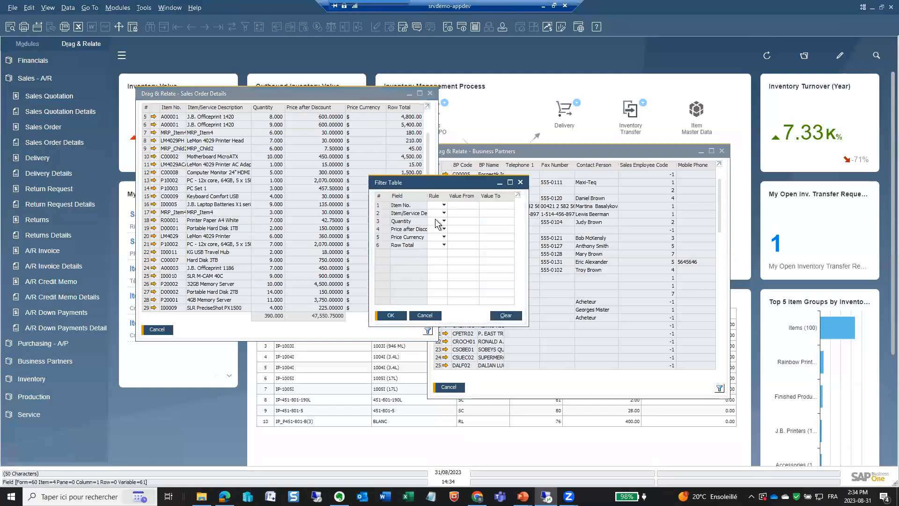
pyautogui.click(443, 206)
pyautogui.click(447, 216)
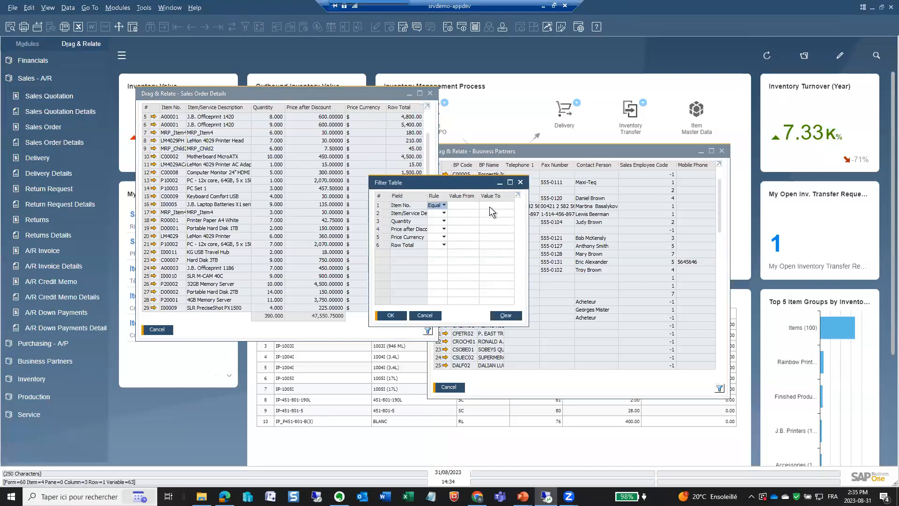
pyautogui.click(468, 206)
pyautogui.rightClick(468, 206)
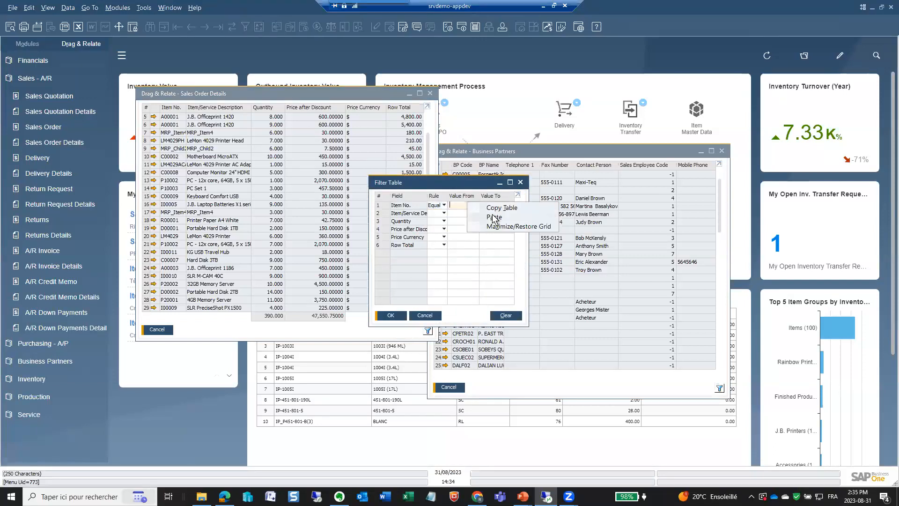
pyautogui.click(473, 217)
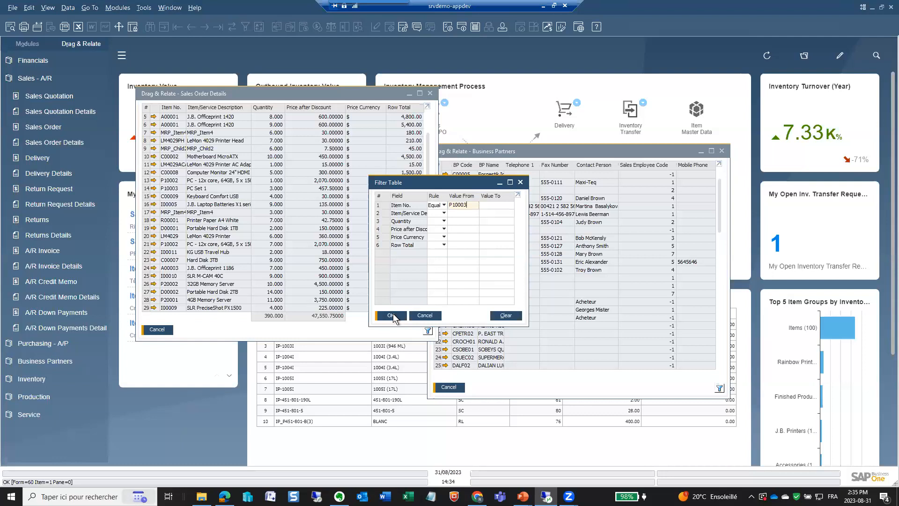
pyautogui.click(392, 315)
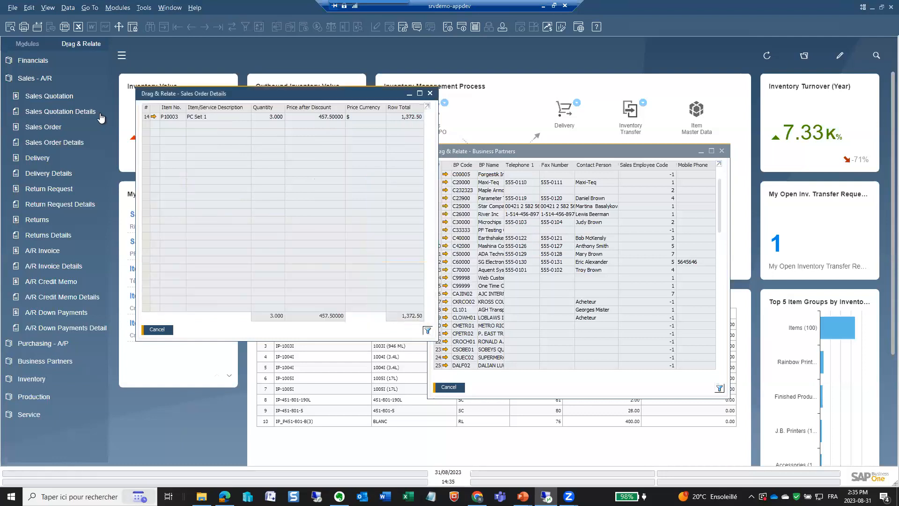
pyautogui.click(157, 330)
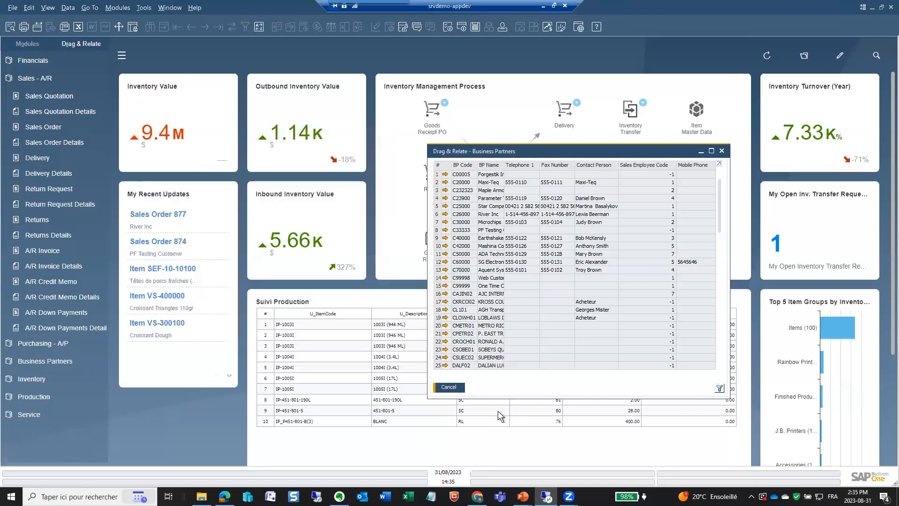
pyautogui.click(450, 387)
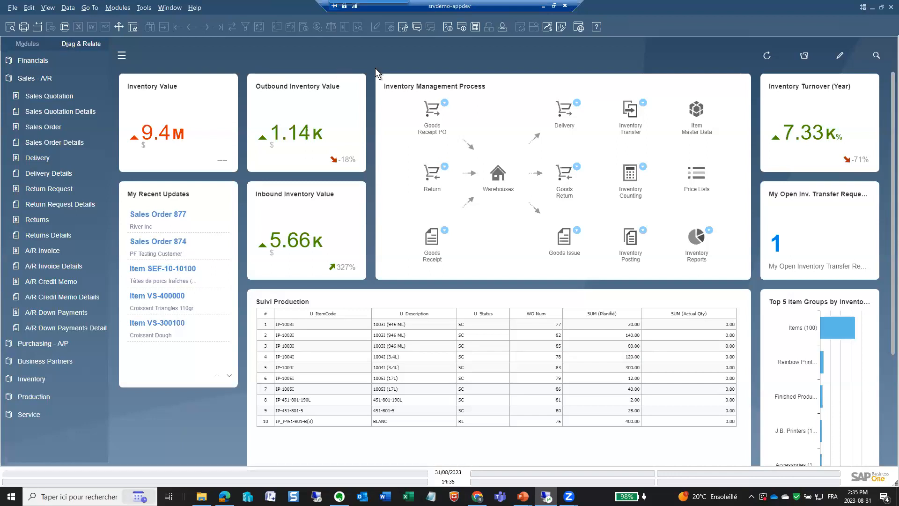
# Search the company data for "star office" from the cockpit
pyautogui.click(876, 57)
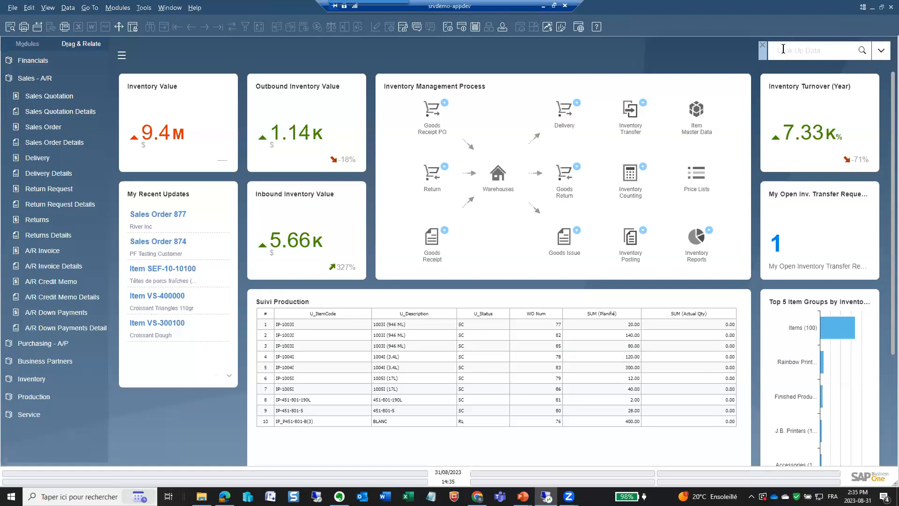
pyautogui.write('s')
pyautogui.write('ice')
pyautogui.click(862, 50)
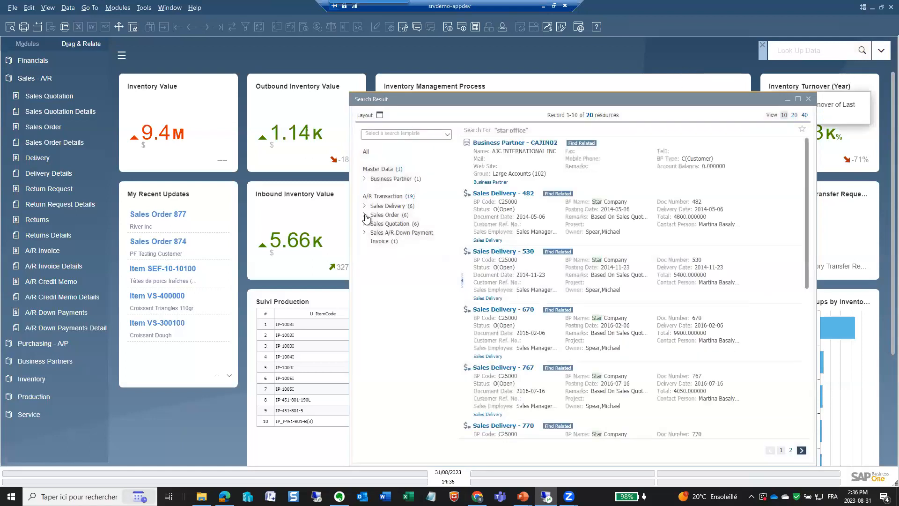
# Narrow the search results to sales orders, preview the item lines of several orders and close the results
pyautogui.click(387, 214)
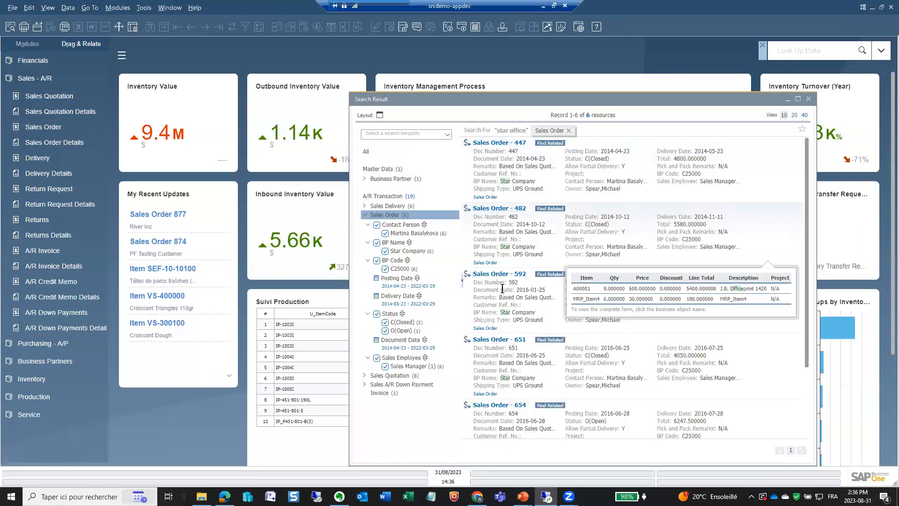
pyautogui.moveTo(514, 417)
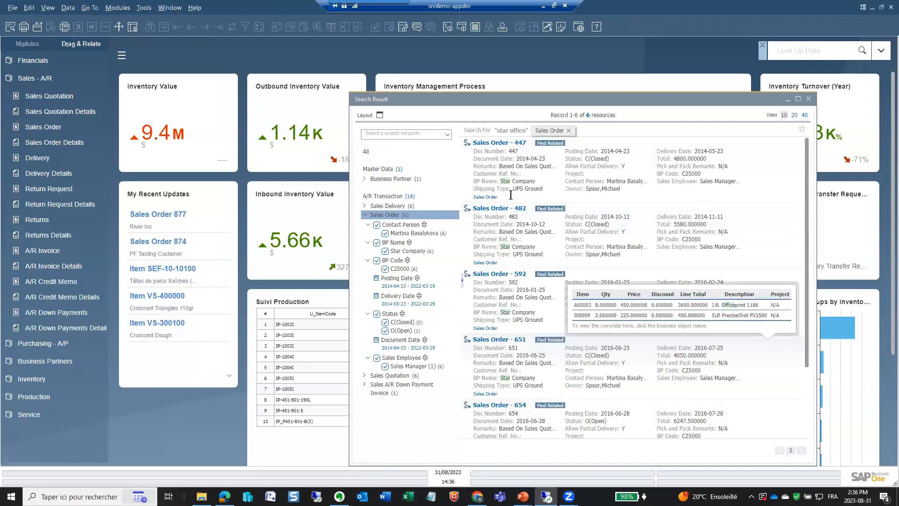
pyautogui.moveTo(512, 172)
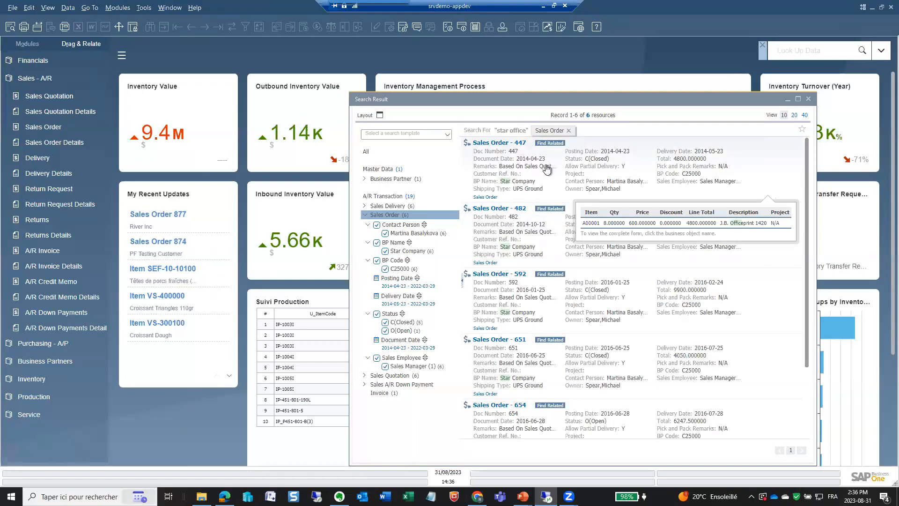
pyautogui.moveTo(524, 239)
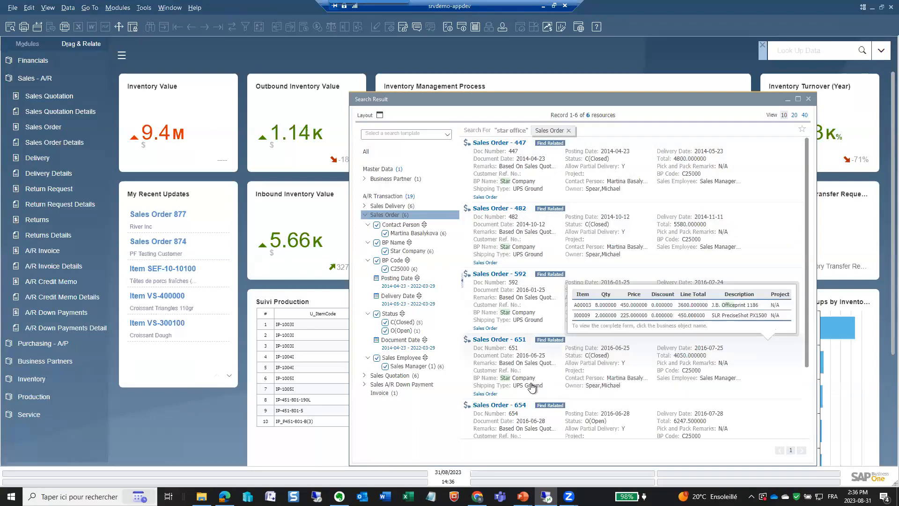
pyautogui.scroll(-2, 524, 380)
pyautogui.scroll(2, 523, 378)
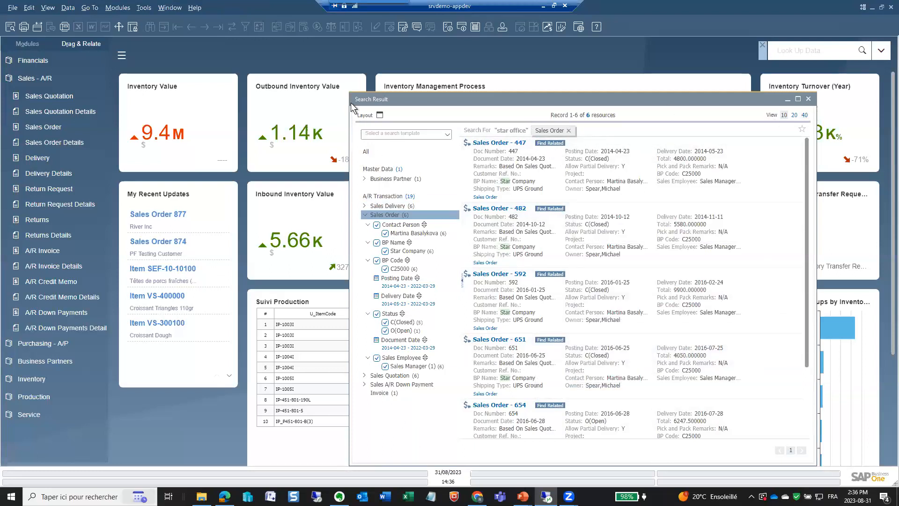
pyautogui.click(808, 100)
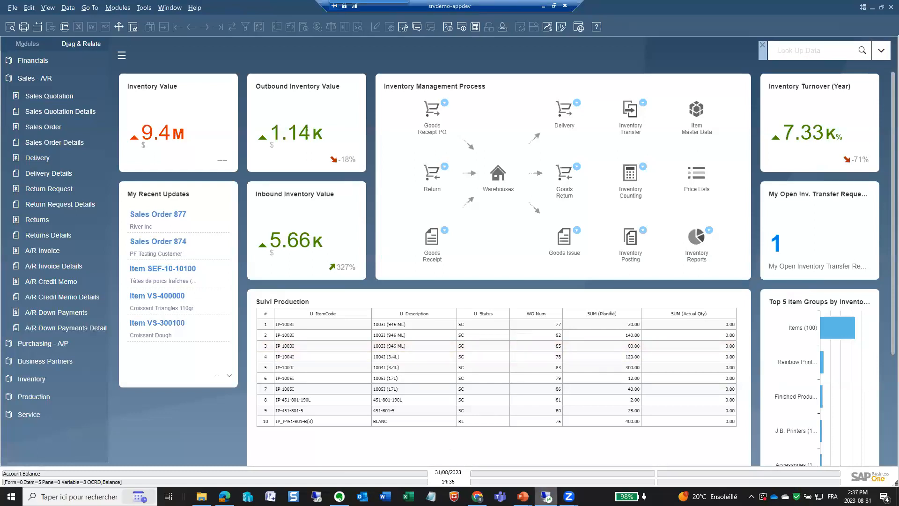
# List all sales quotations through Drag & Relate under Sales - A/R and close the list
pyautogui.moveTo(546, 497)
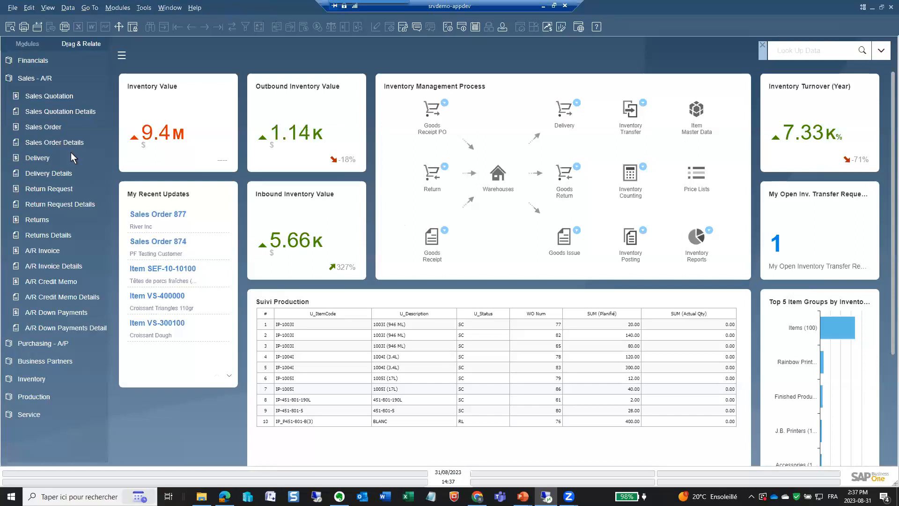
pyautogui.click(33, 78)
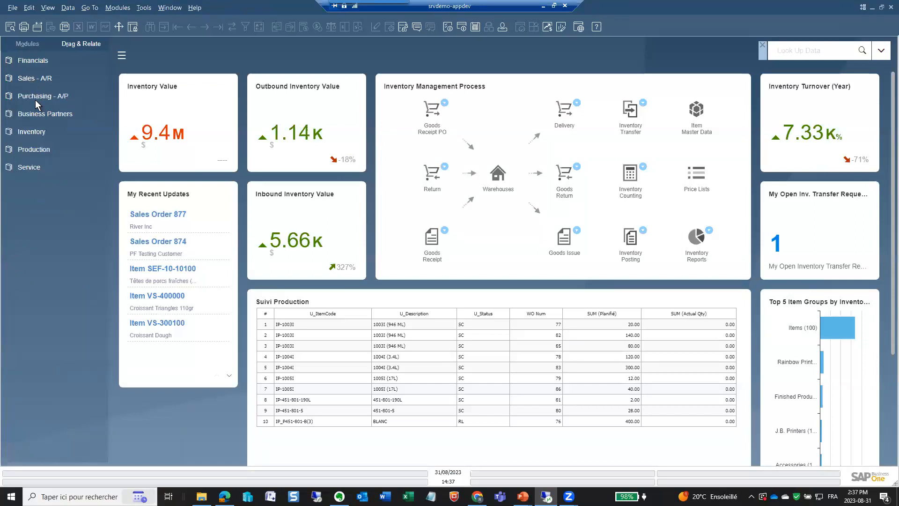
pyautogui.click(32, 84)
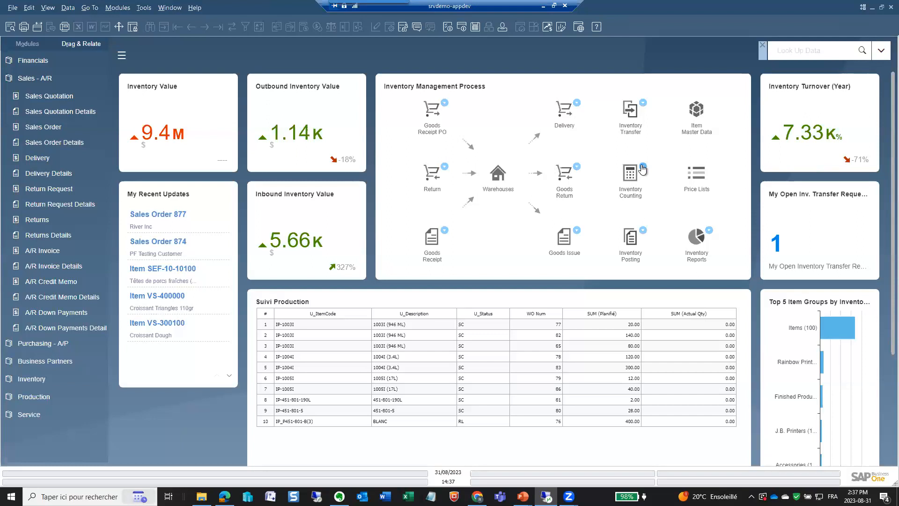
pyautogui.click(49, 97)
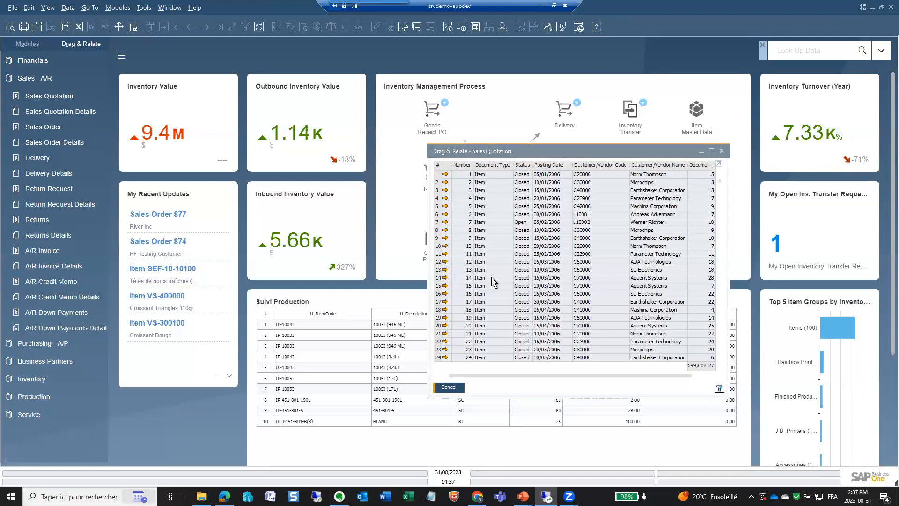
pyautogui.click(447, 386)
# Open the Sales Quotation form from Sales - A/R, bring up the Microchips quotation and place its window over the cockpit
pyautogui.click(27, 43)
pyautogui.click(44, 114)
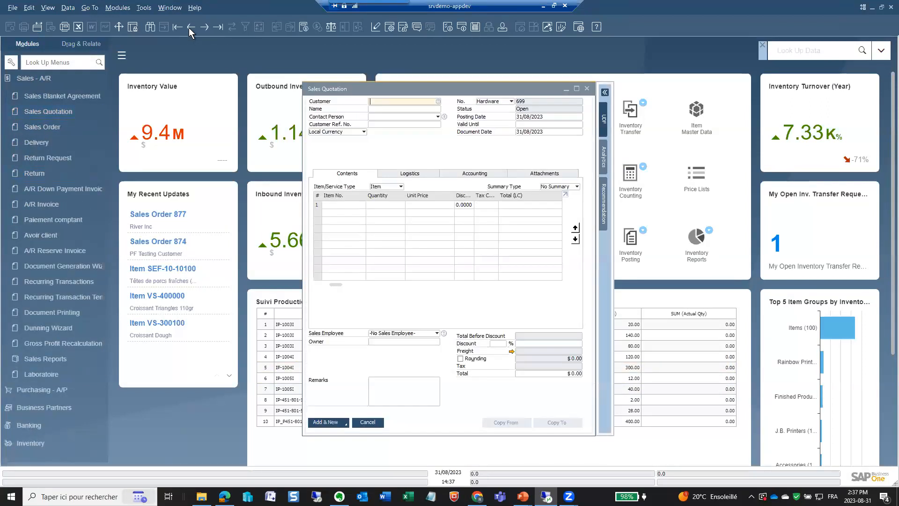
pyautogui.click(190, 27)
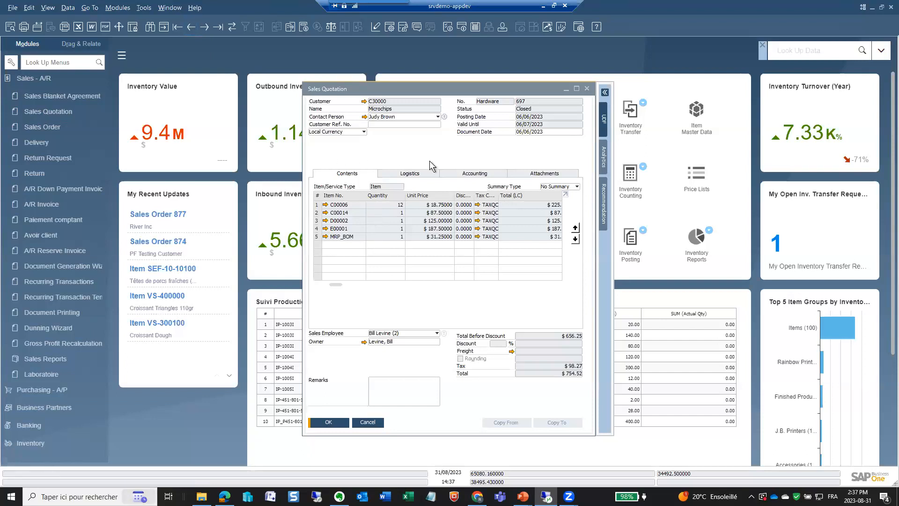
pyautogui.moveTo(361, 88); pyautogui.dragTo(228, 95)
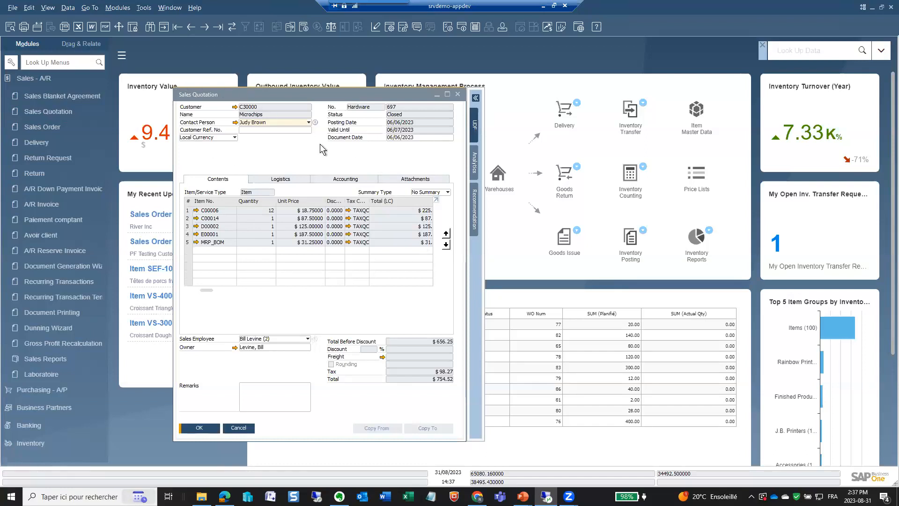
# View the change log of the Microchips sales quotation and close the log
pyautogui.click(144, 8)
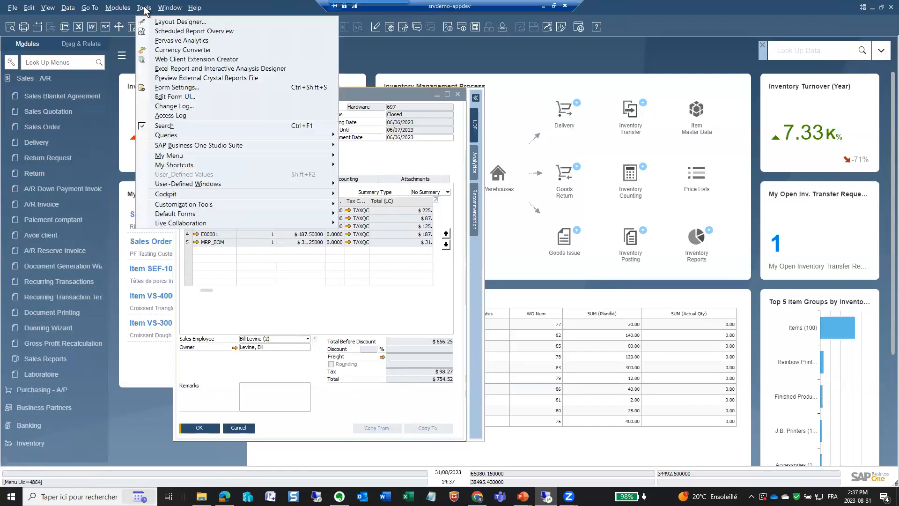
pyautogui.click(175, 106)
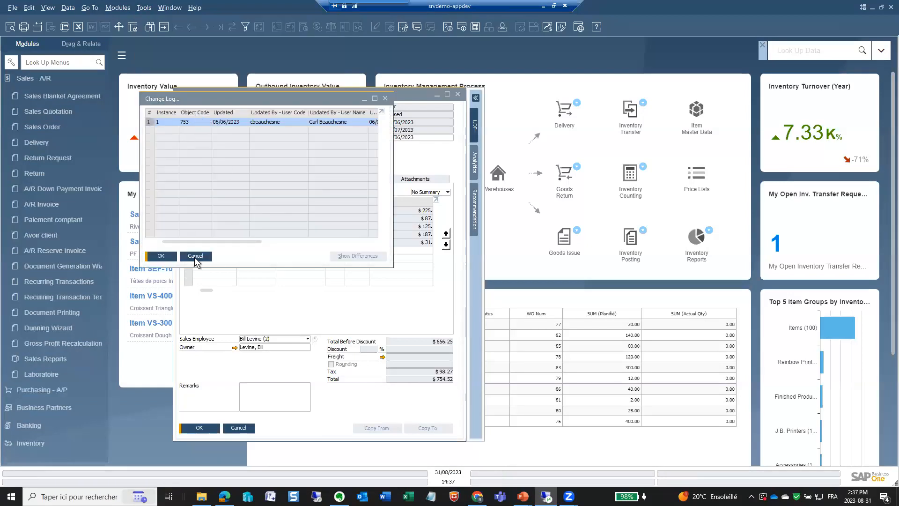
pyautogui.click(195, 257)
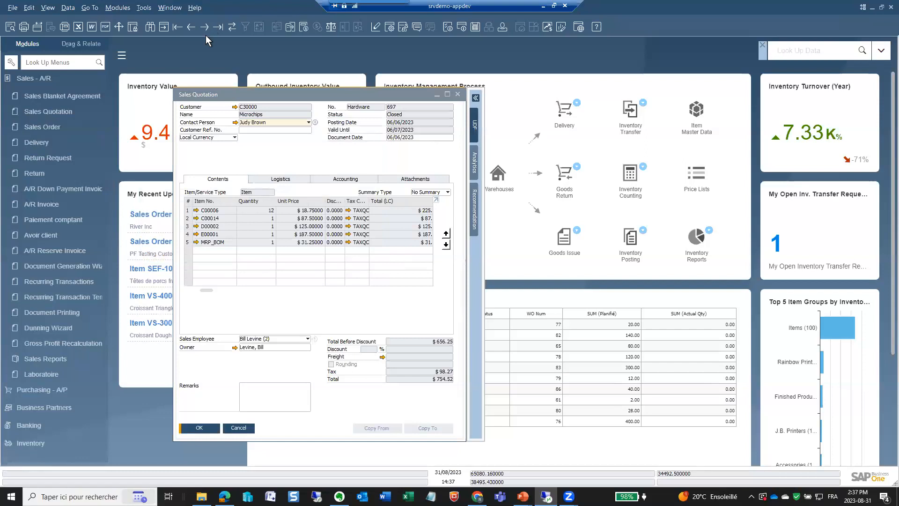
# Go back to the Maple Armor sales quotation and show its change log beside the document
pyautogui.click(190, 28)
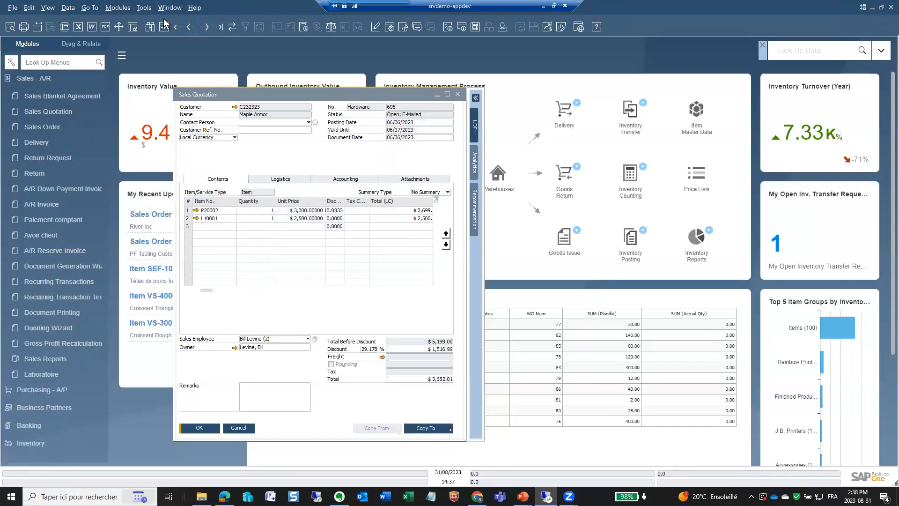
pyautogui.click(144, 8)
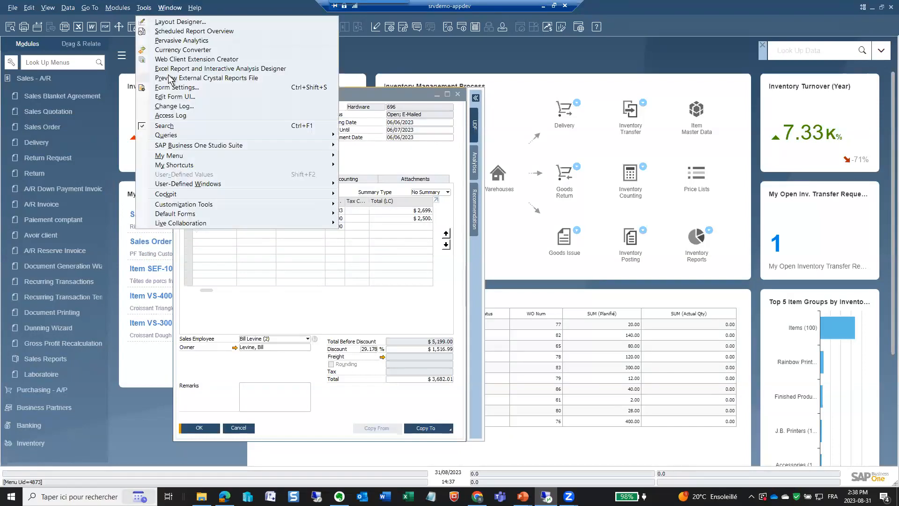
pyautogui.click(174, 107)
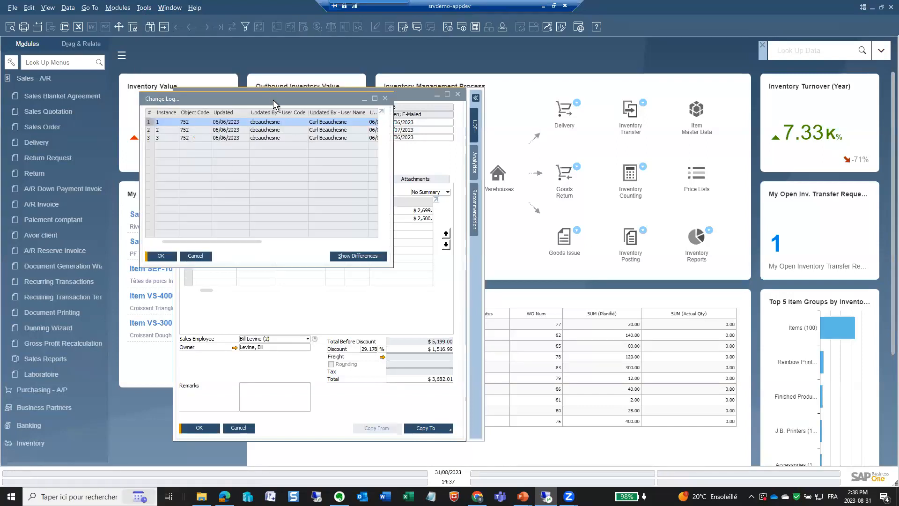
pyautogui.moveTo(274, 99); pyautogui.dragTo(667, 136)
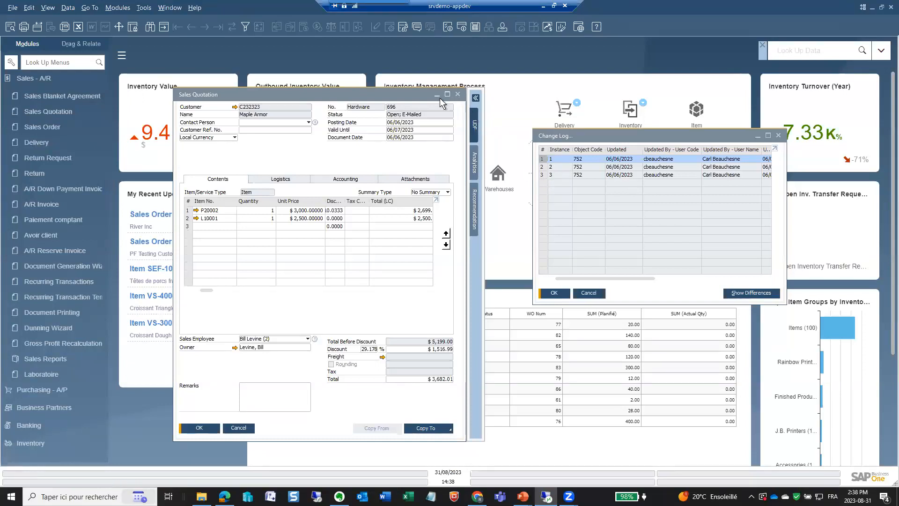
# Open history instances 1, 2 and 3 of the Maple Armor quotation for comparison, closing instances 3 and 2 after viewing
pyautogui.doubleClick(585, 160)
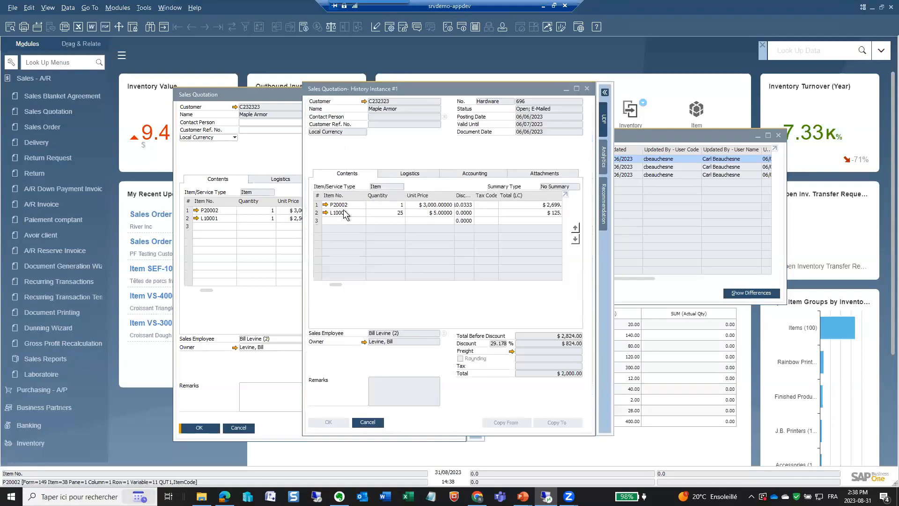
pyautogui.moveTo(341, 88); pyautogui.dragTo(96, 45)
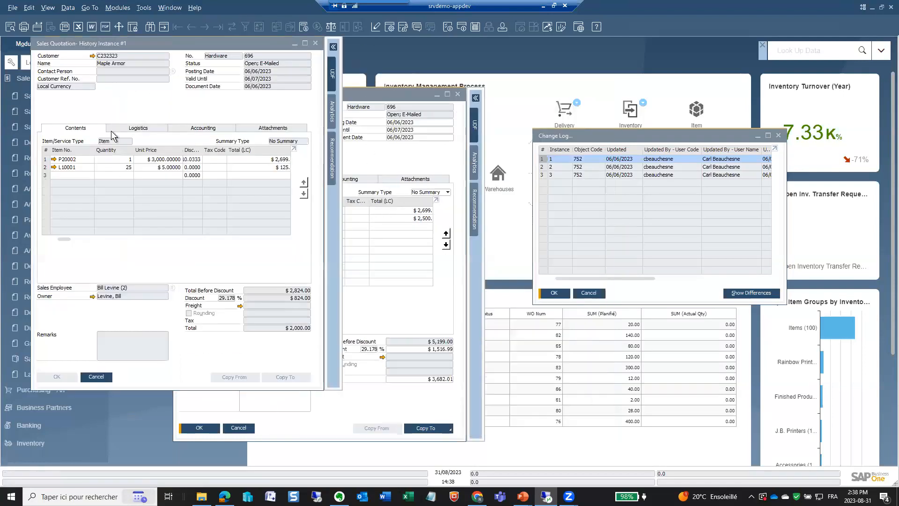
pyautogui.click(593, 167)
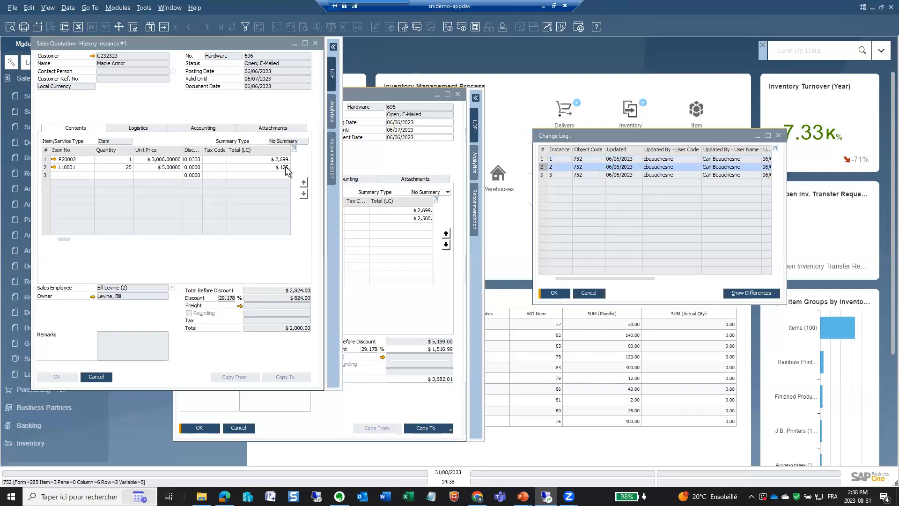
pyautogui.doubleClick(594, 166)
pyautogui.click(662, 175)
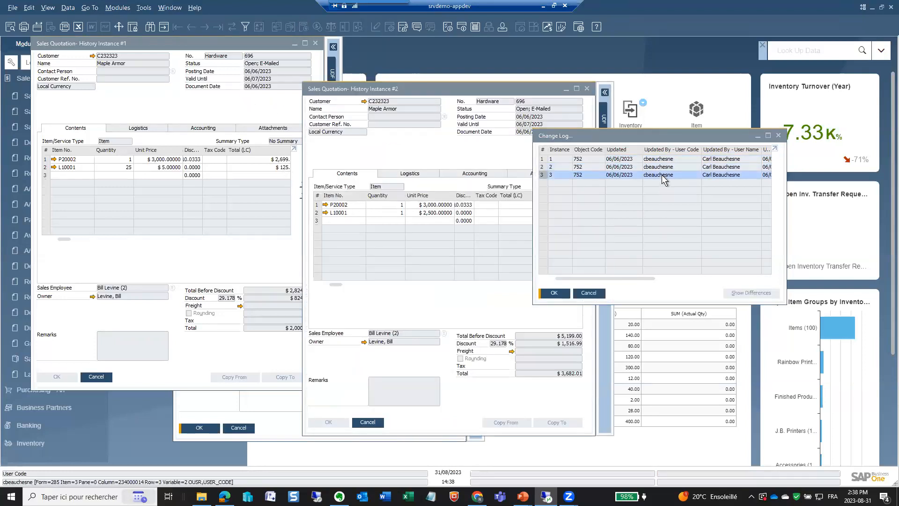
pyautogui.doubleClick(661, 175)
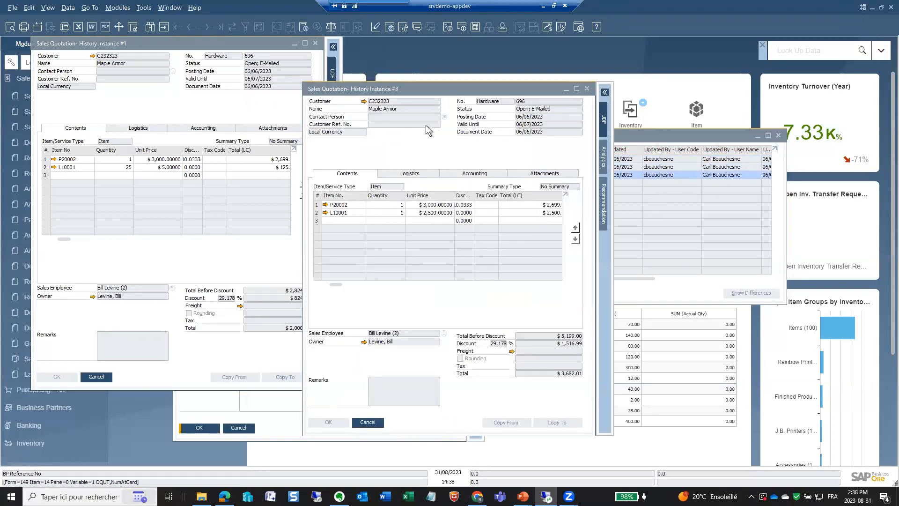
pyautogui.moveTo(403, 86); pyautogui.dragTo(570, 187)
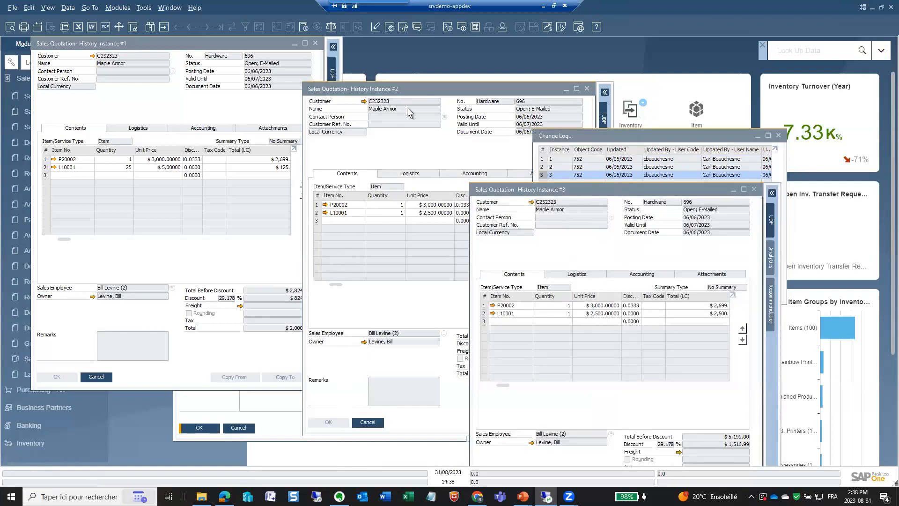
pyautogui.click(754, 189)
pyautogui.click(587, 89)
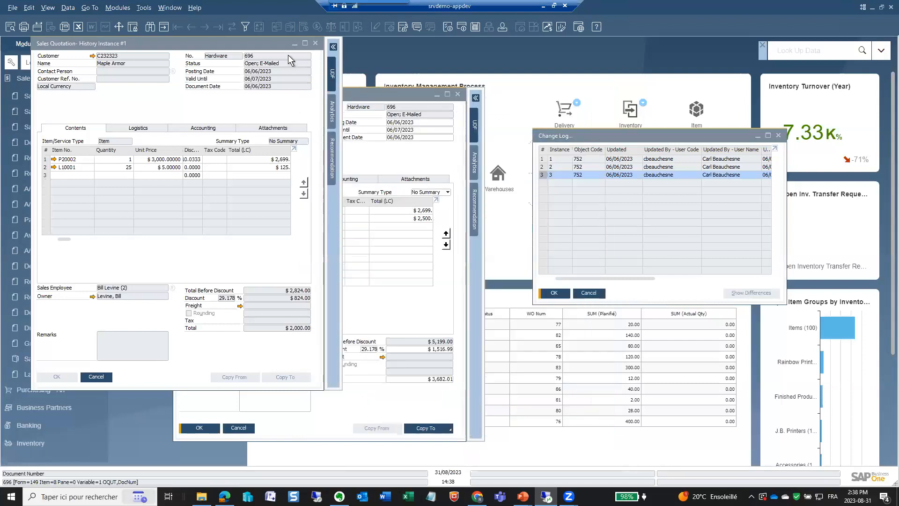
# Show the differences between change log instances 1 and 3, review the changed fields and close the differences list
pyautogui.click(560, 159)
pyautogui.keyDown('ctrl'); pyautogui.click(560, 174); pyautogui.keyUp('ctrl')
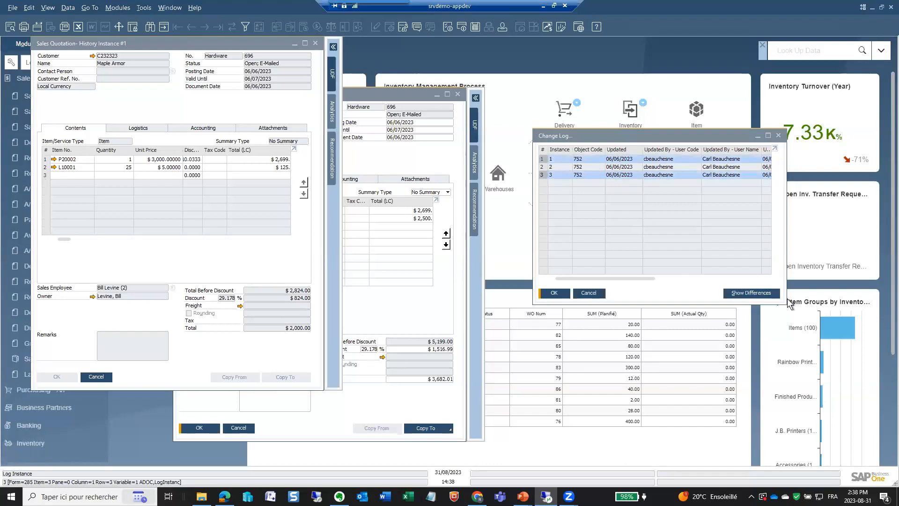
pyautogui.click(748, 292)
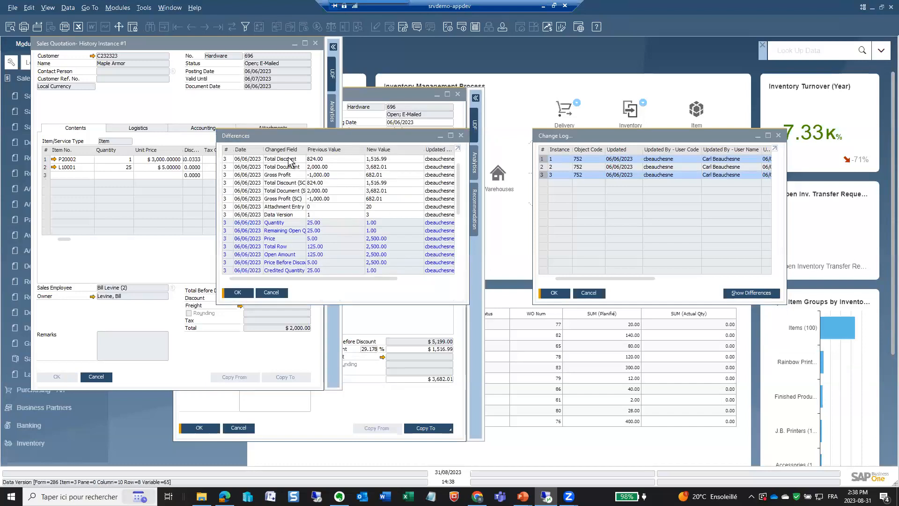
pyautogui.scroll(-1, 457, 211)
pyautogui.scroll(-4, 456, 211)
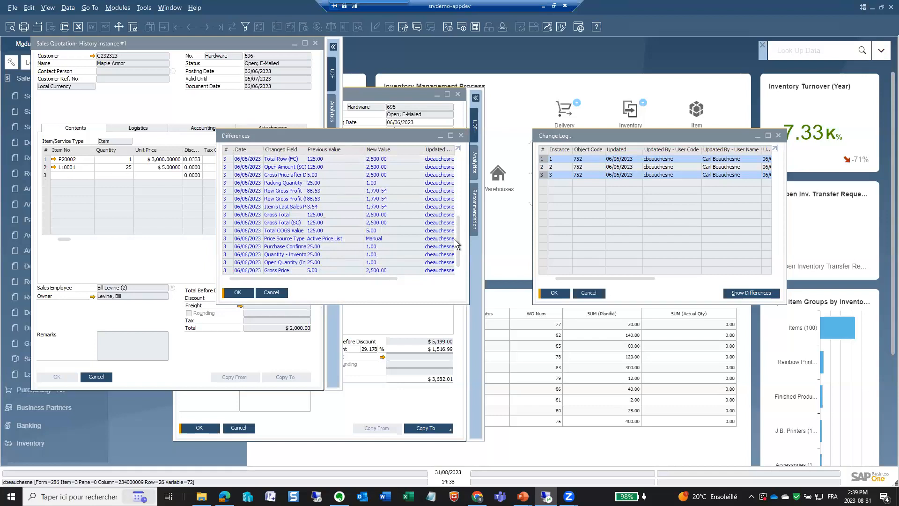
pyautogui.moveTo(457, 226); pyautogui.dragTo(459, 159)
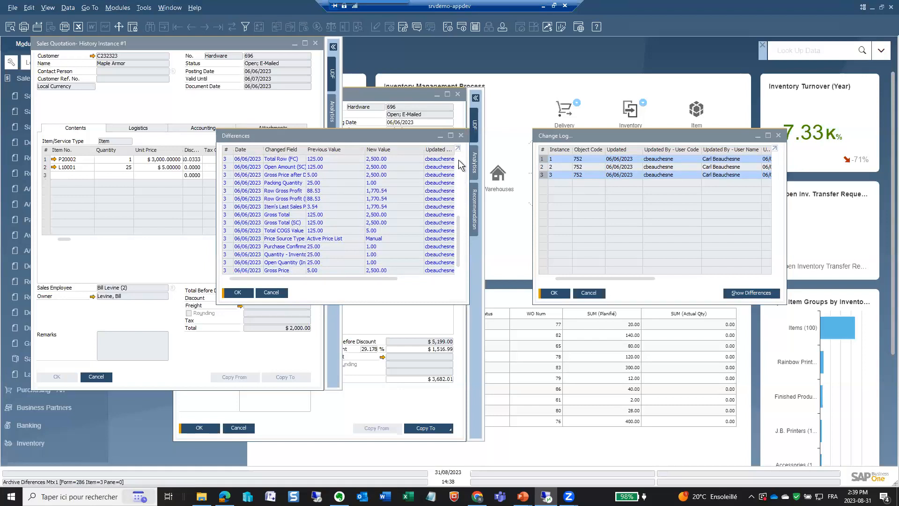
pyautogui.click(271, 293)
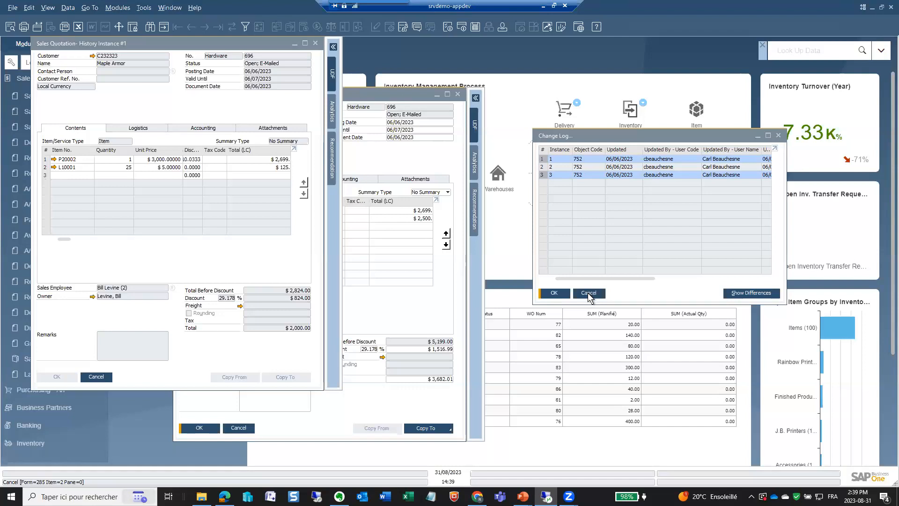
# Close the change log and the current sales quotation, keeping History Instance #1 open and moved over the cockpit
pyautogui.click(387, 165)
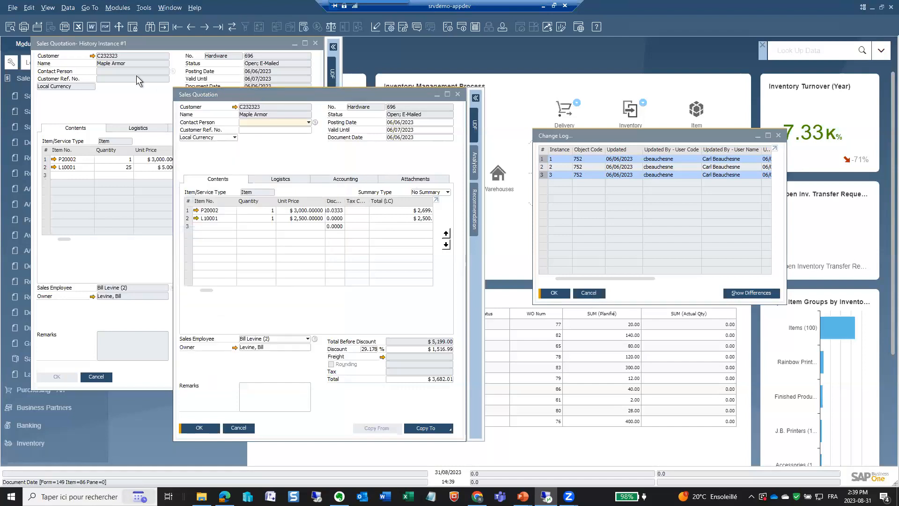
pyautogui.click(457, 94)
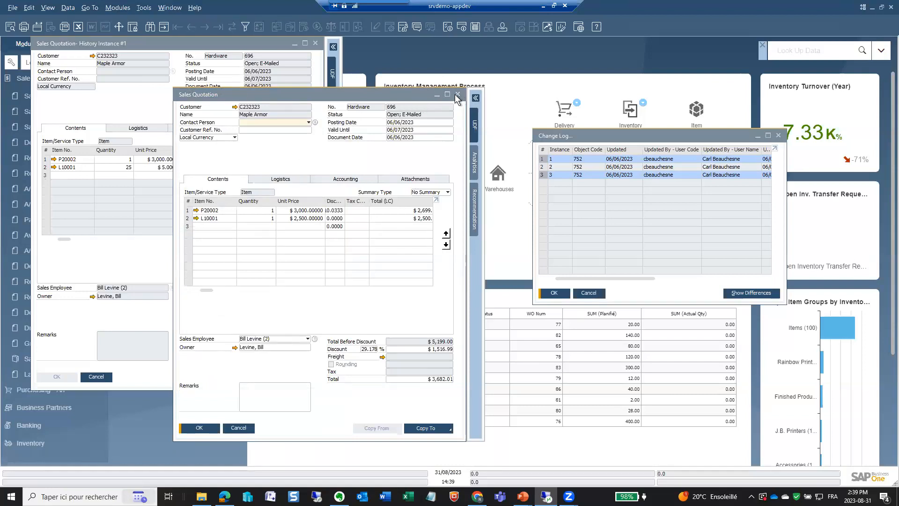
pyautogui.click(239, 428)
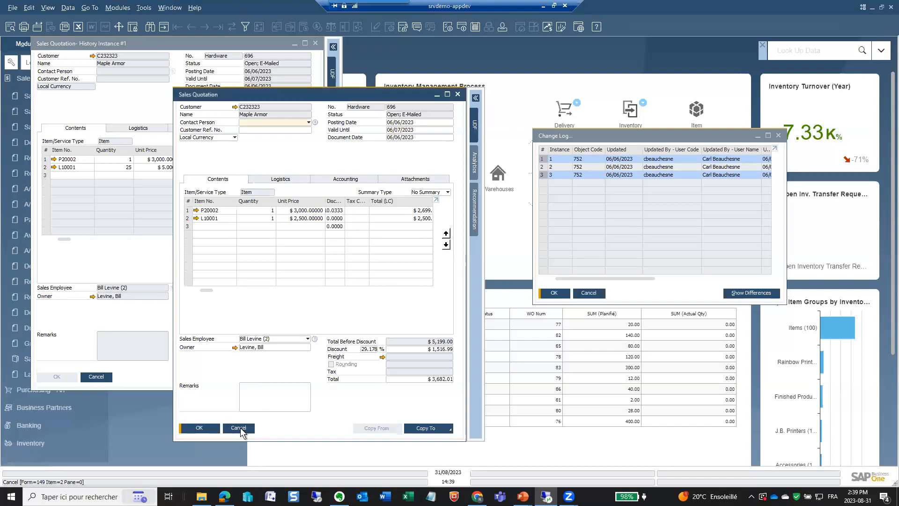
pyautogui.click(585, 294)
pyautogui.click(238, 428)
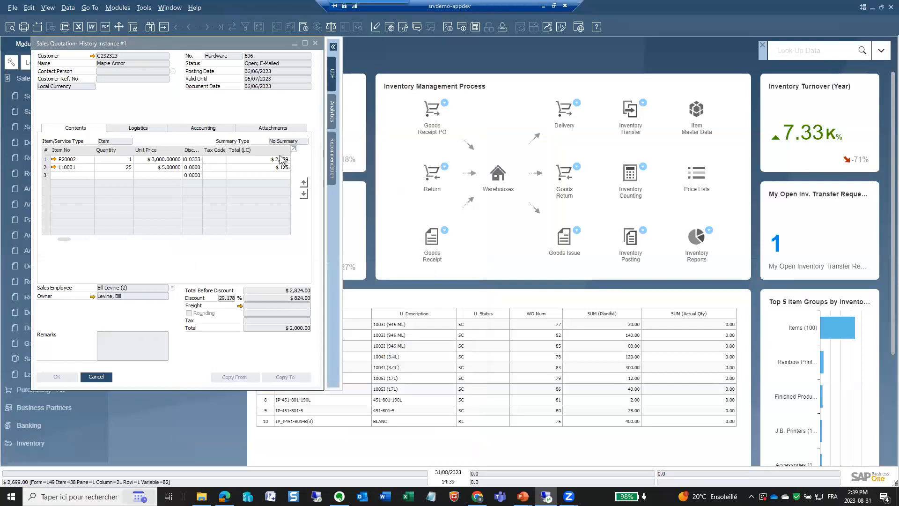
pyautogui.moveTo(90, 48); pyautogui.dragTo(312, 78)
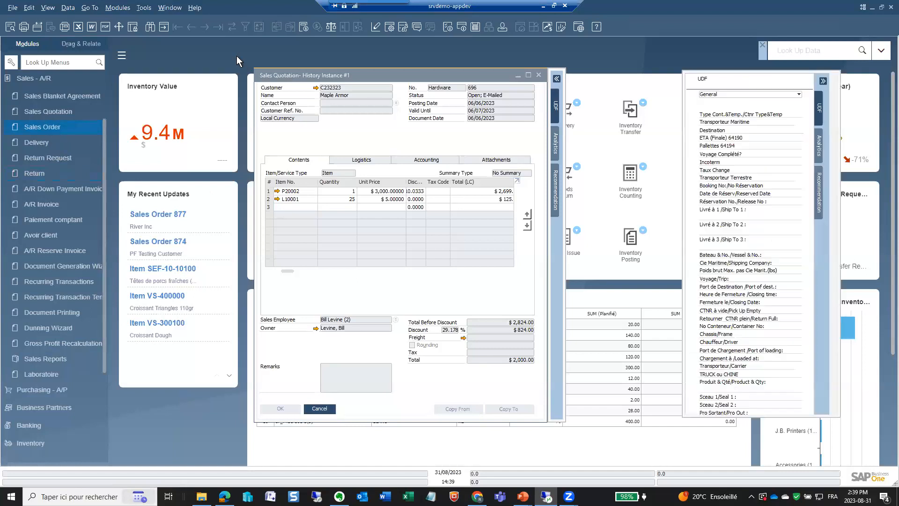
pyautogui.click(189, 27)
pyautogui.click(188, 28)
pyautogui.click(188, 28)
pyautogui.click(148, 27)
pyautogui.write('696')
pyautogui.press('Return')
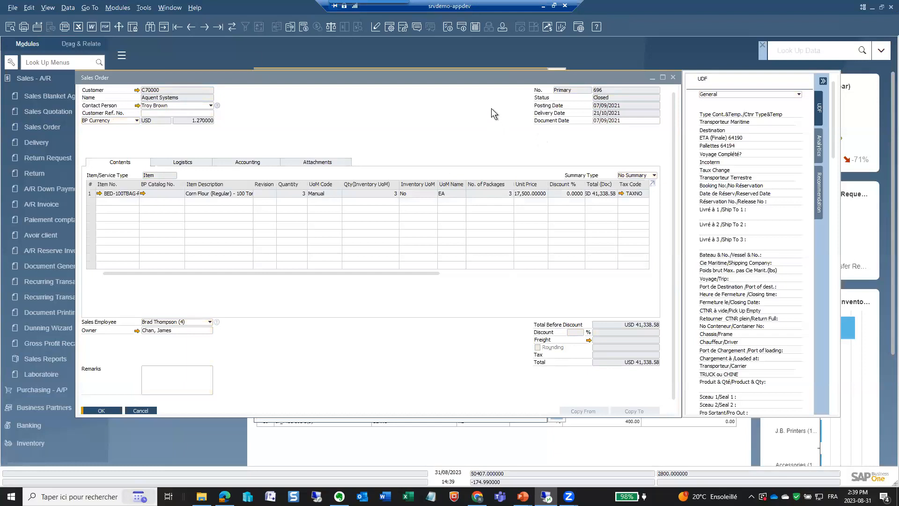
pyautogui.moveTo(470, 83); pyautogui.dragTo(479, 132)
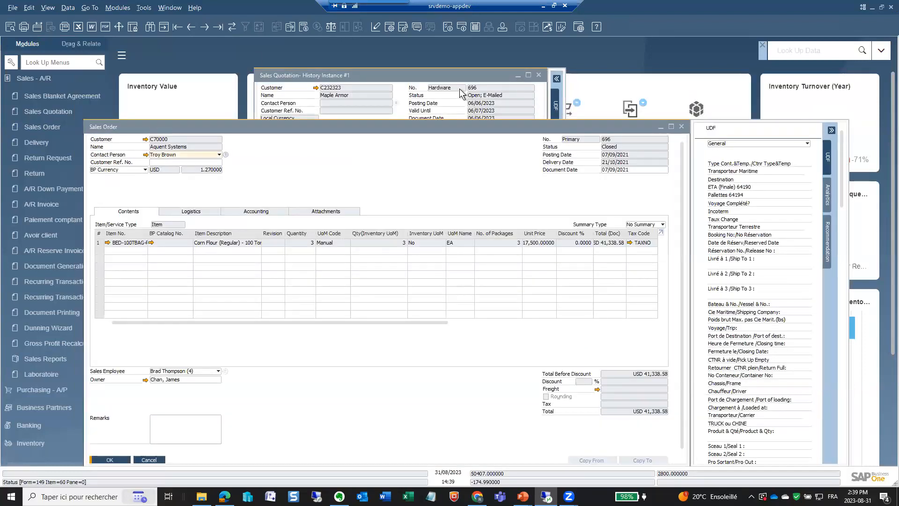
pyautogui.moveTo(414, 125); pyautogui.dragTo(397, 161)
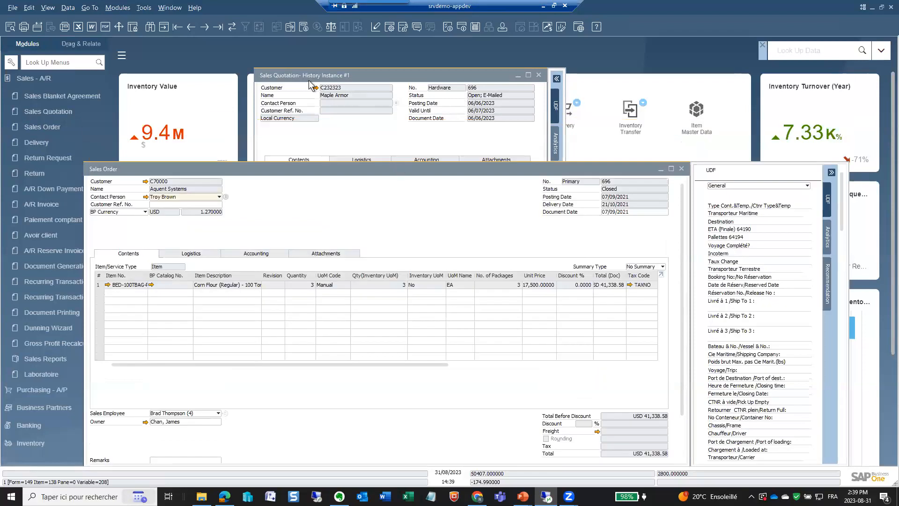
pyautogui.click(217, 27)
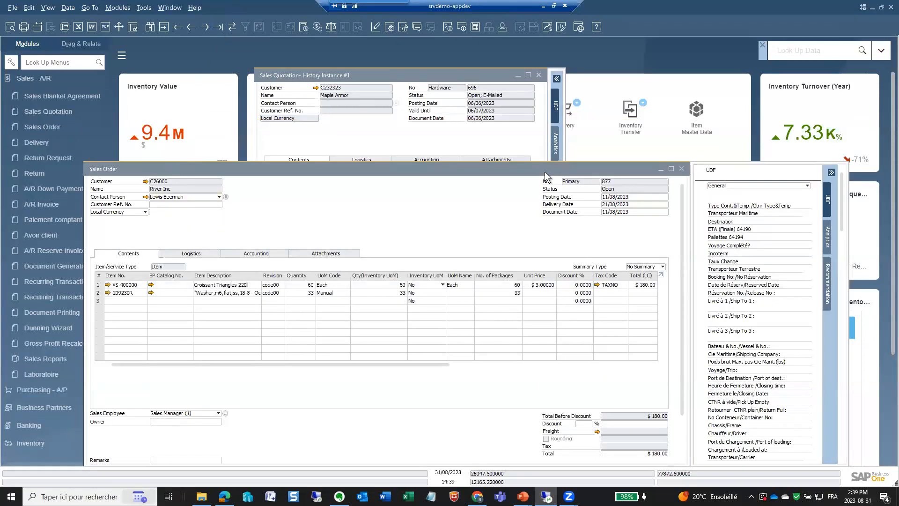
pyautogui.click(681, 169)
# Reopen the current Maple Armor sales quotation, place it below History Instance #1 and compare it with that version
pyautogui.click(37, 112)
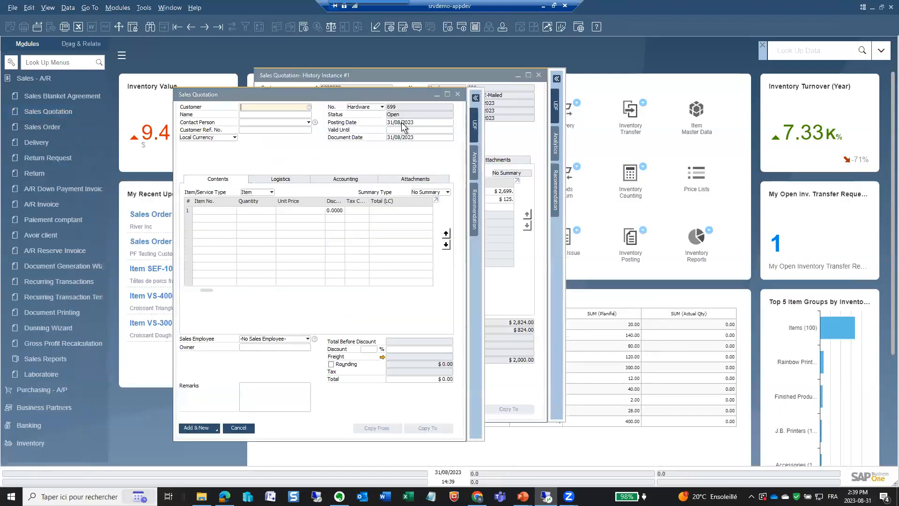
pyautogui.click(190, 28)
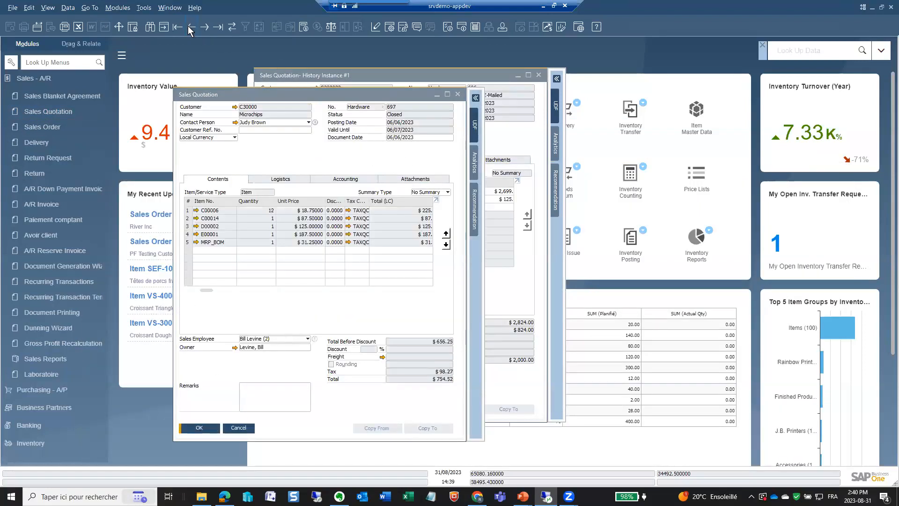
pyautogui.moveTo(319, 91); pyautogui.dragTo(426, 225)
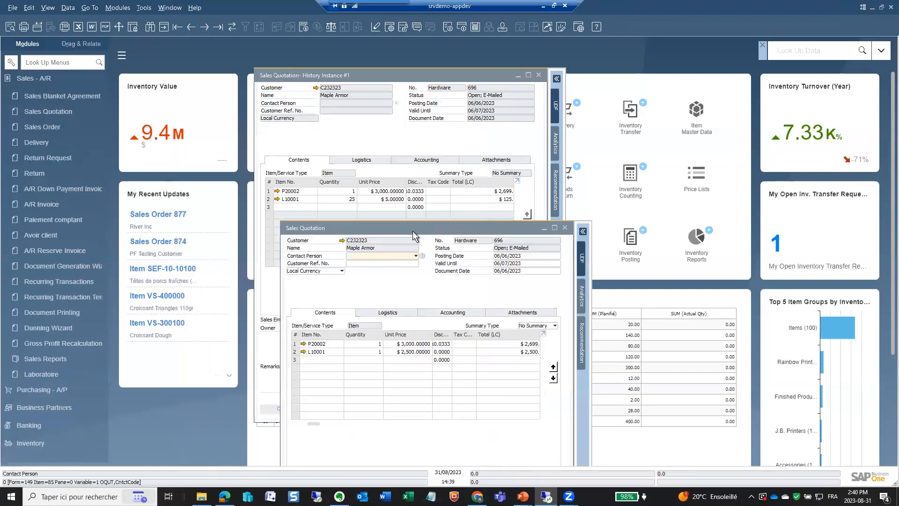
pyautogui.click(342, 143)
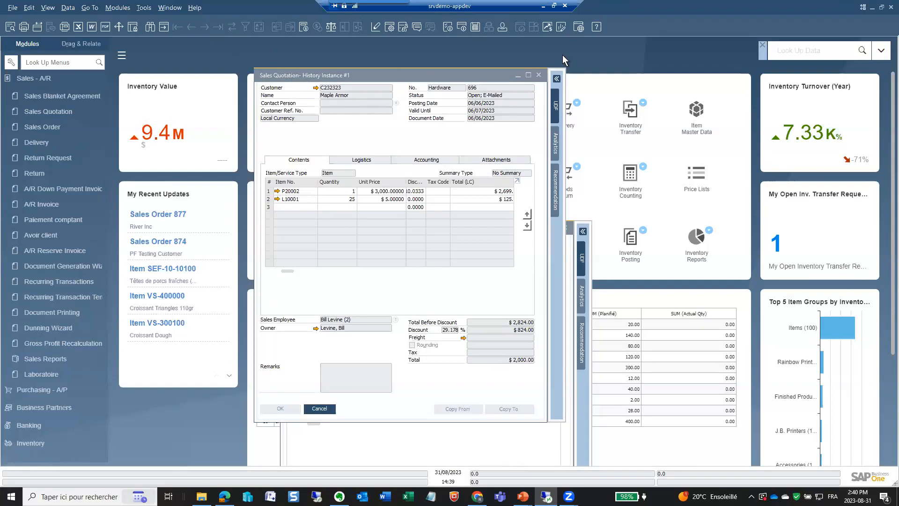
# Minimize History Instance #1 and reposition the current Maple Armor sales quotation so the whole form fits on screen
pyautogui.click(517, 76)
pyautogui.moveTo(298, 141); pyautogui.dragTo(298, 140)
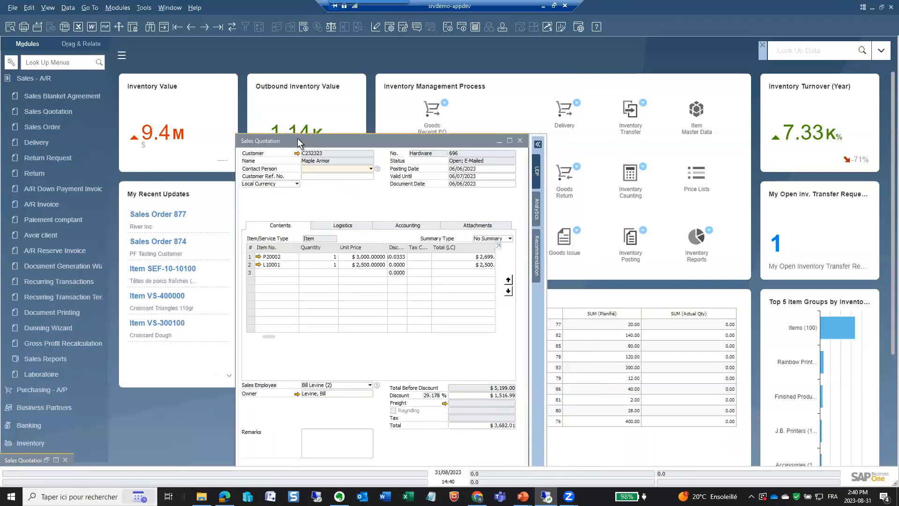
pyautogui.moveTo(319, 144); pyautogui.dragTo(261, 93)
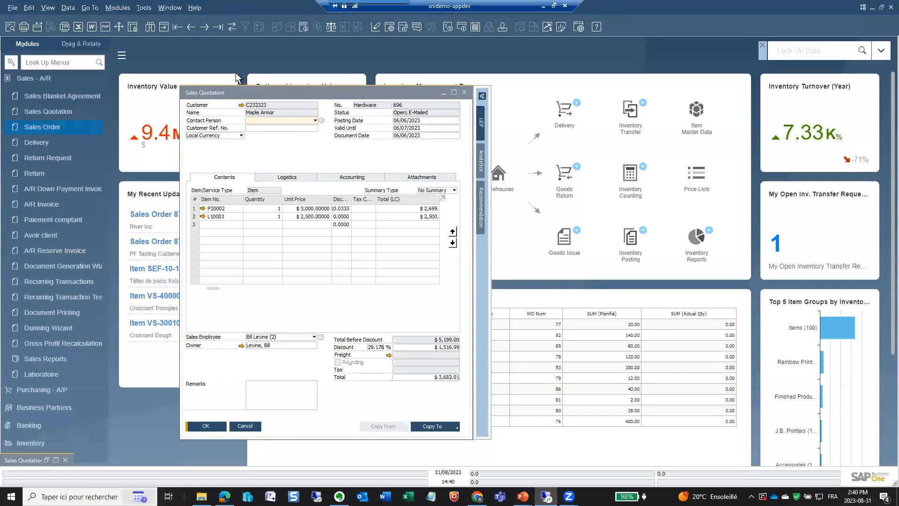
# Open the quotation's change log, display instance 1 and place that history version beside the current quotation
pyautogui.click(144, 8)
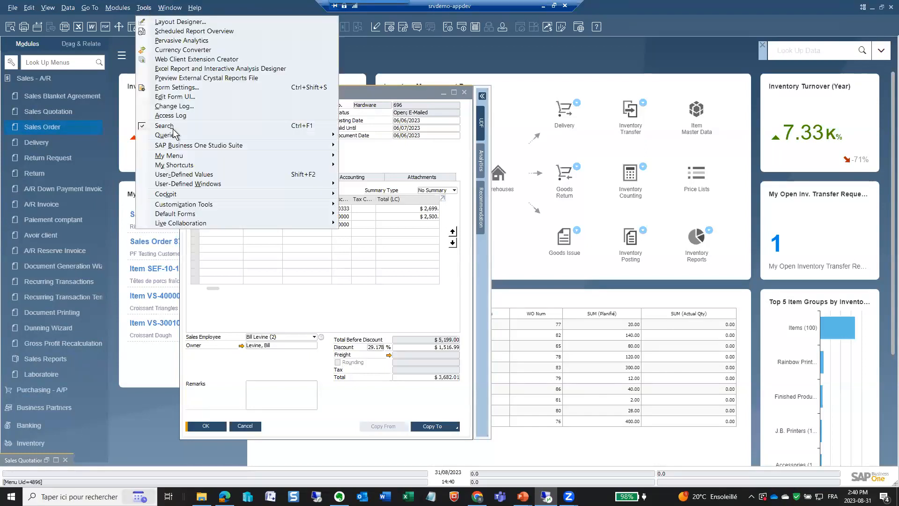
pyautogui.click(174, 106)
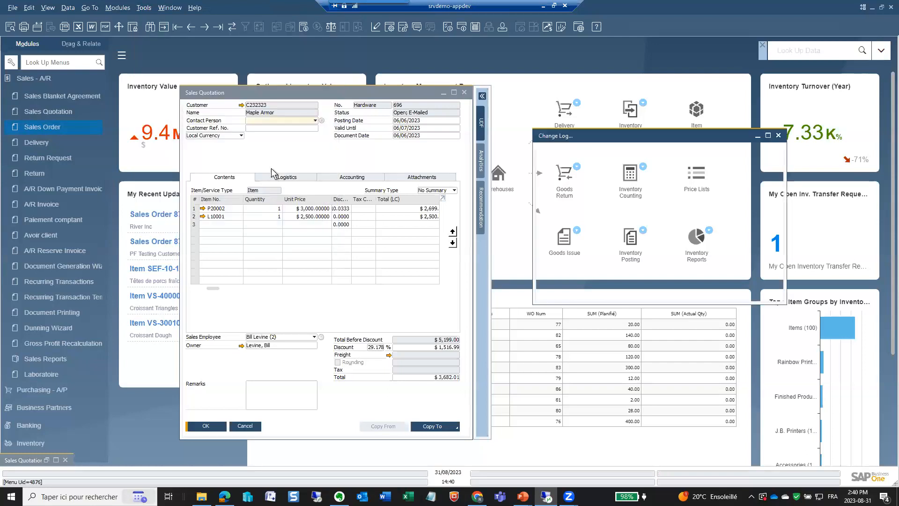
pyautogui.doubleClick(608, 159)
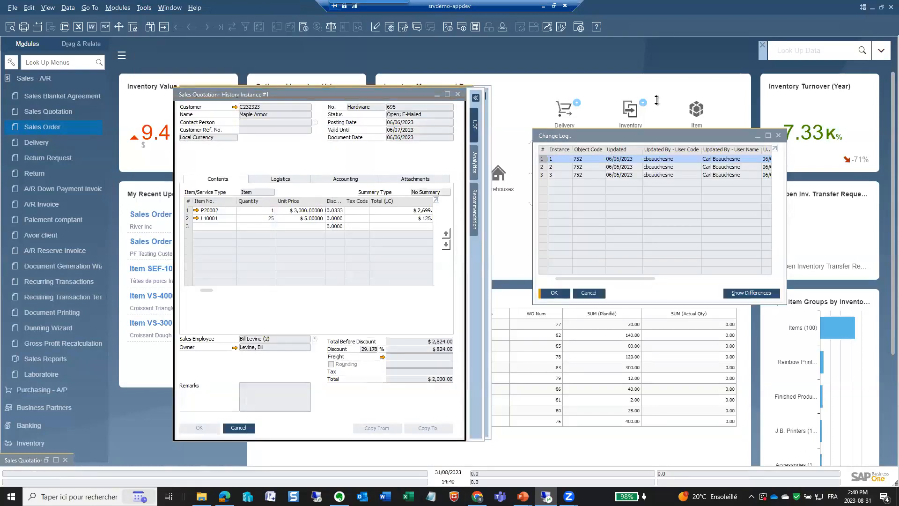
pyautogui.moveTo(420, 109); pyautogui.dragTo(734, 128)
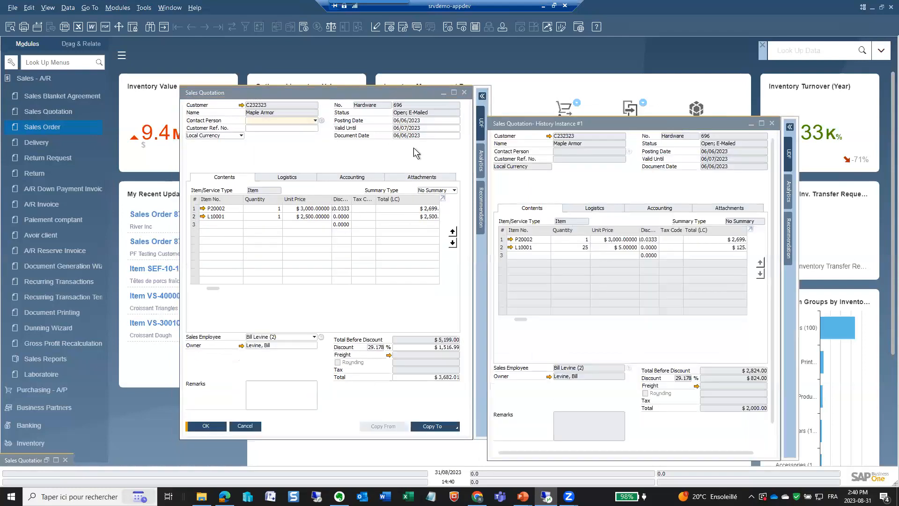
# Copy the item table from History Instance #1 and paste it over the lines of the current quotation, accepting the import
pyautogui.rightClick(564, 240)
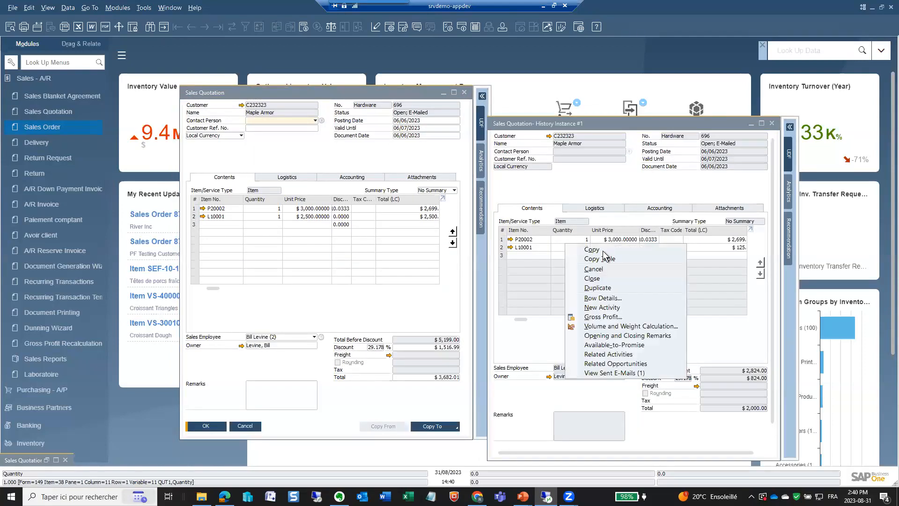
pyautogui.click(397, 252)
pyautogui.rightClick(229, 210)
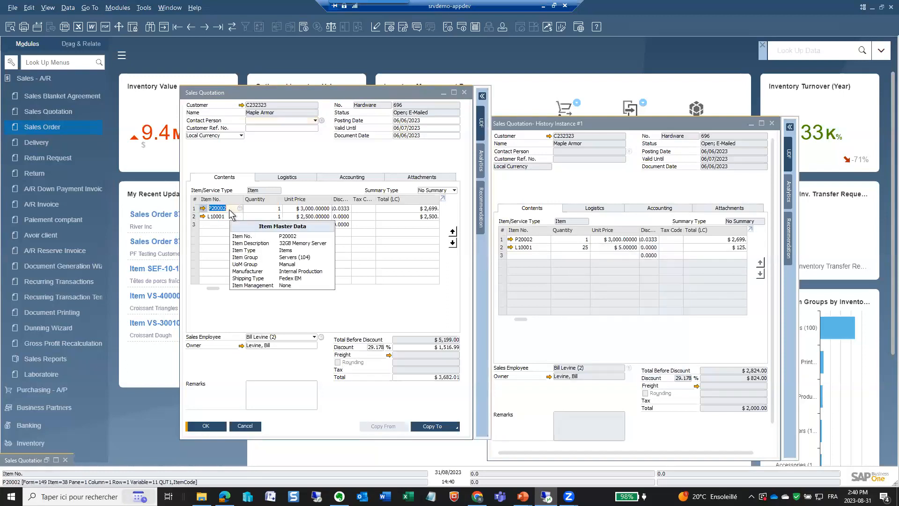
pyautogui.click(258, 255)
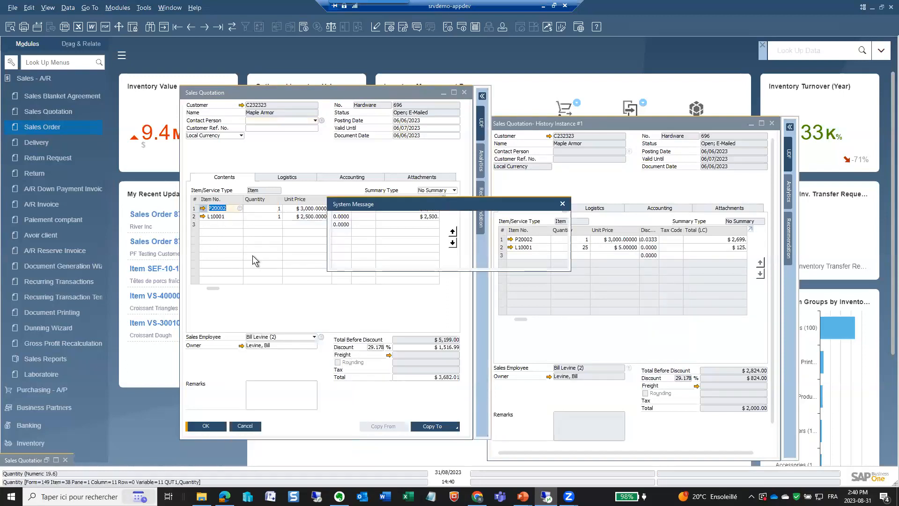
pyautogui.click(355, 258)
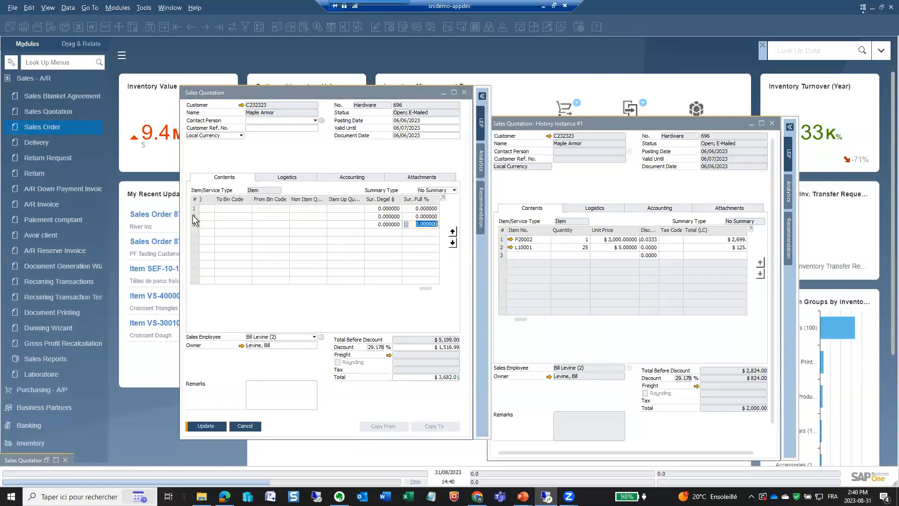
pyautogui.moveTo(424, 288); pyautogui.dragTo(214, 300)
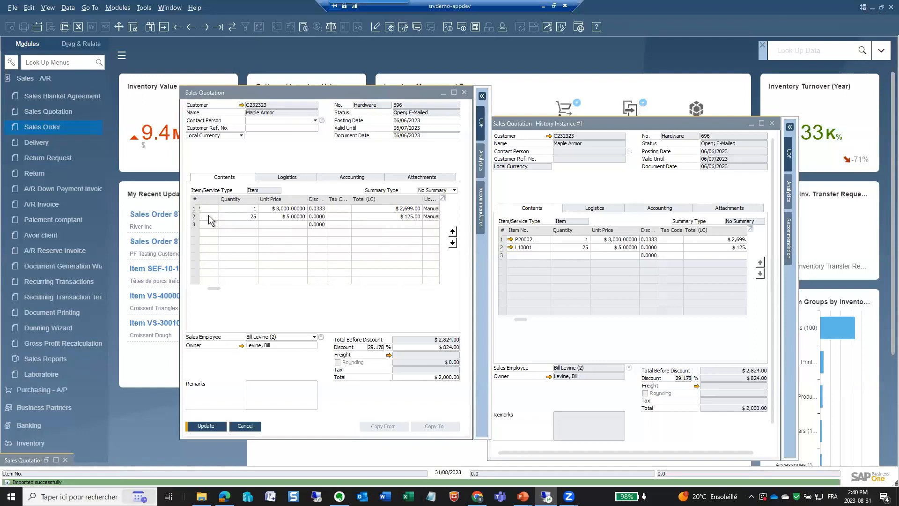
# Save the quotation with the pasted lines and close the history versions and the change log
pyautogui.click(205, 426)
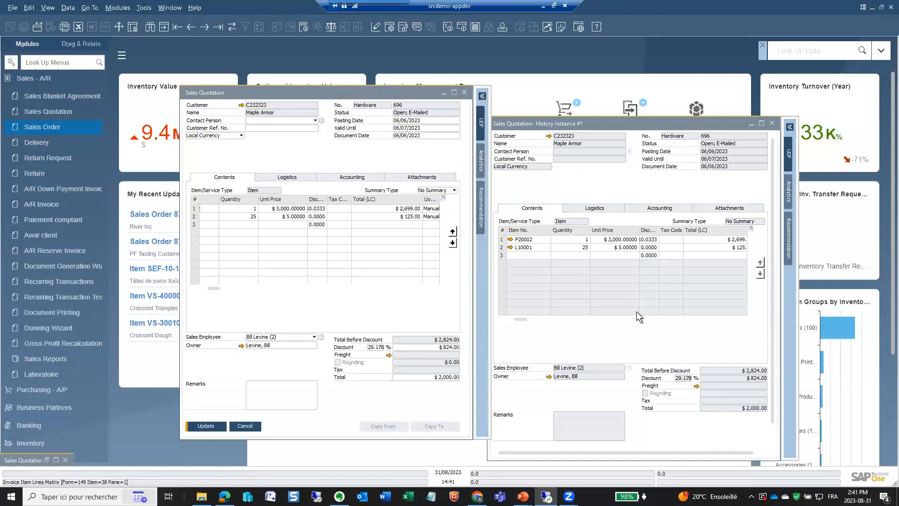
pyautogui.moveTo(524, 125); pyautogui.dragTo(541, 97)
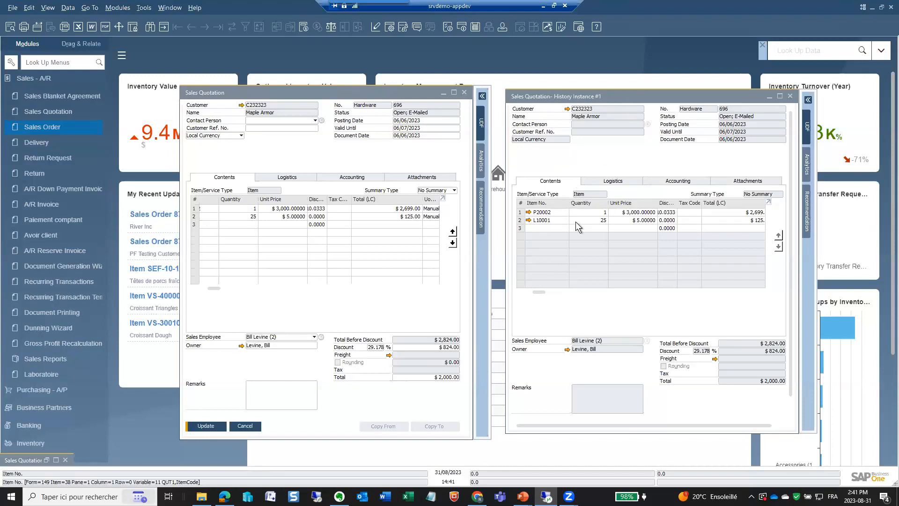
pyautogui.click(210, 426)
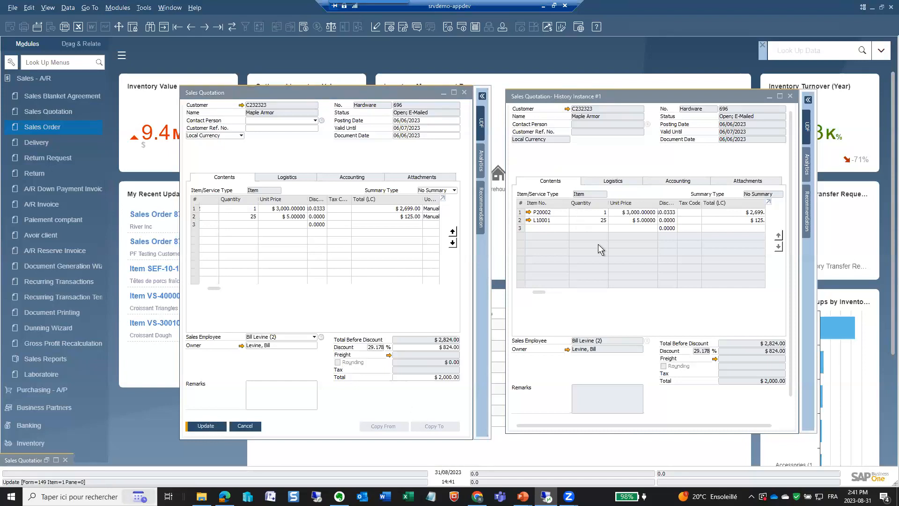
pyautogui.click(790, 97)
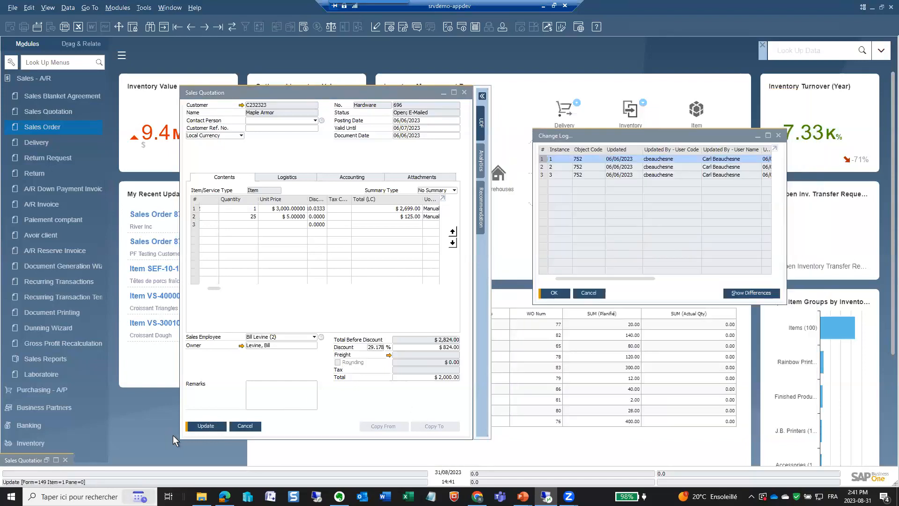
pyautogui.click(591, 294)
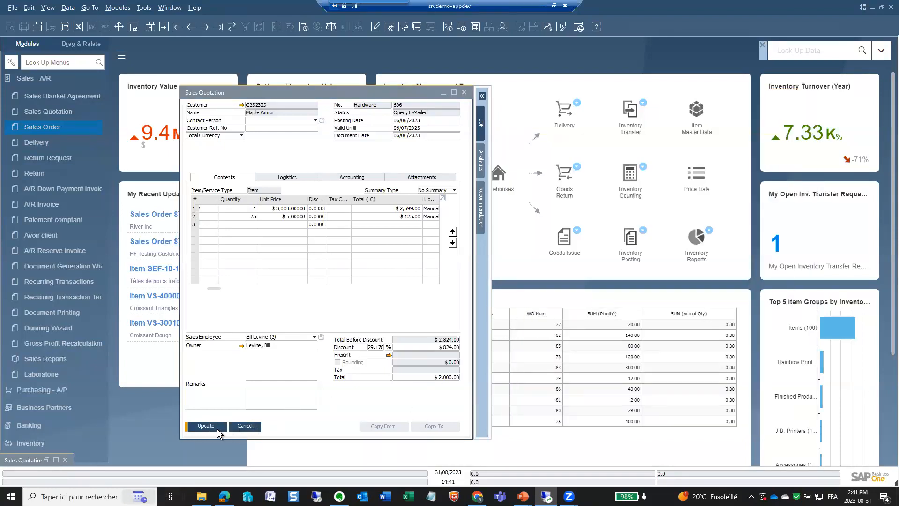
pyautogui.click(240, 425)
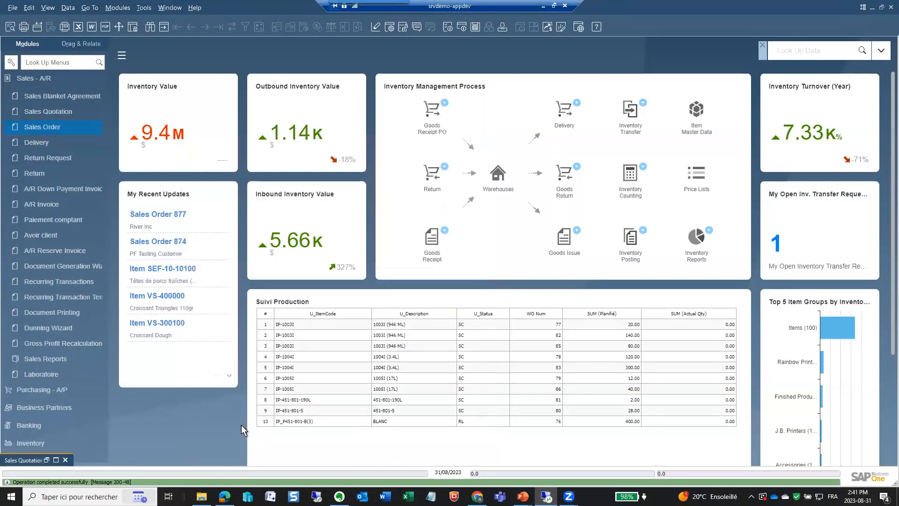
pyautogui.click(65, 461)
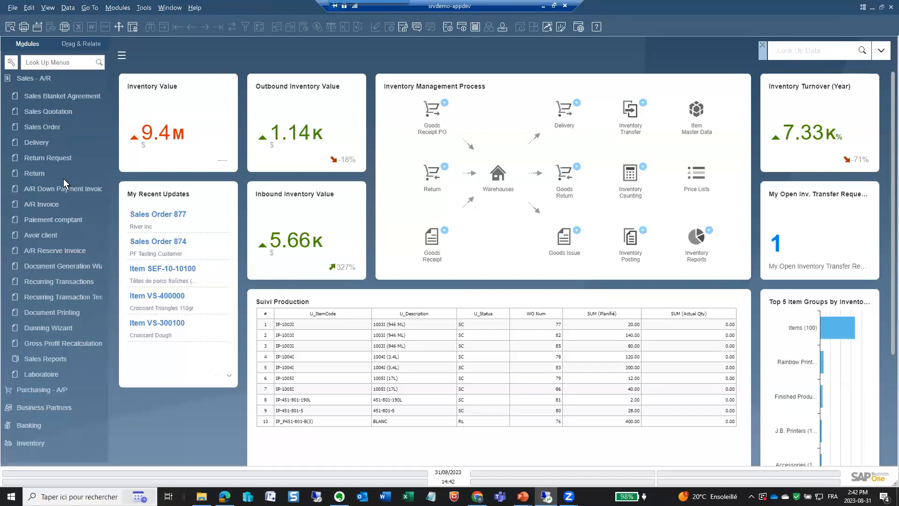
# Run Restore Item Balances from the support desk functions for all item groups, without code or vendor limits, and acknowledge the result
pyautogui.click(195, 8)
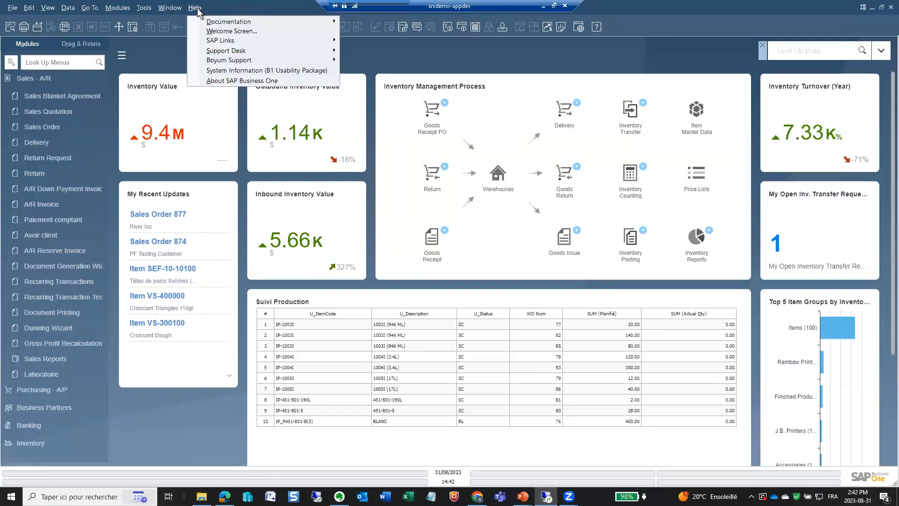
pyautogui.moveTo(221, 53)
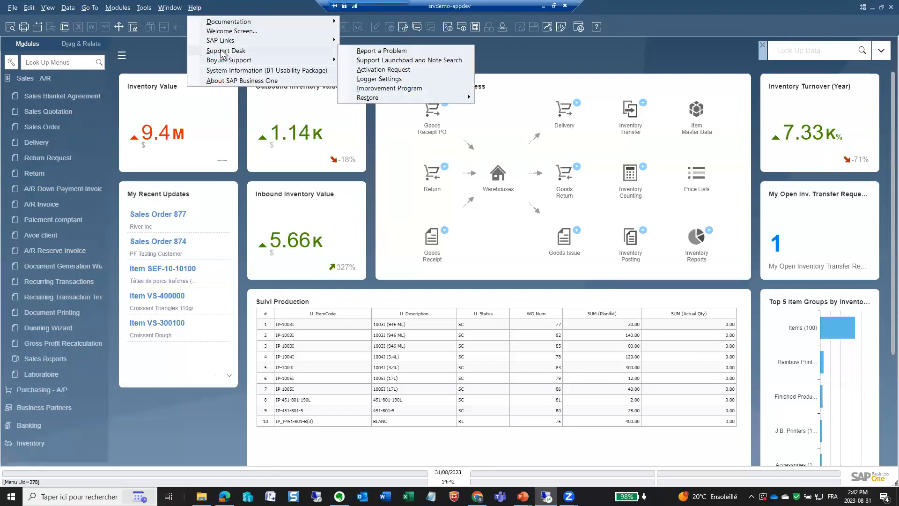
pyautogui.moveTo(388, 97)
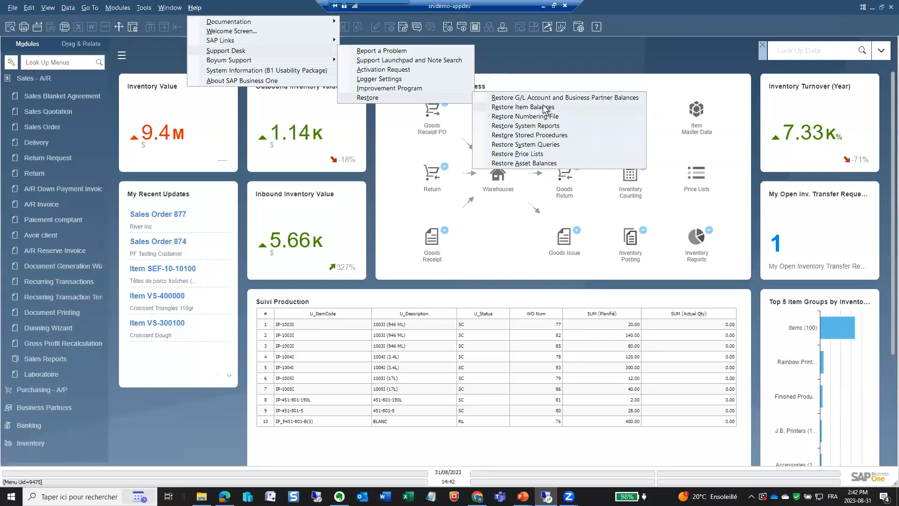
pyautogui.click(522, 107)
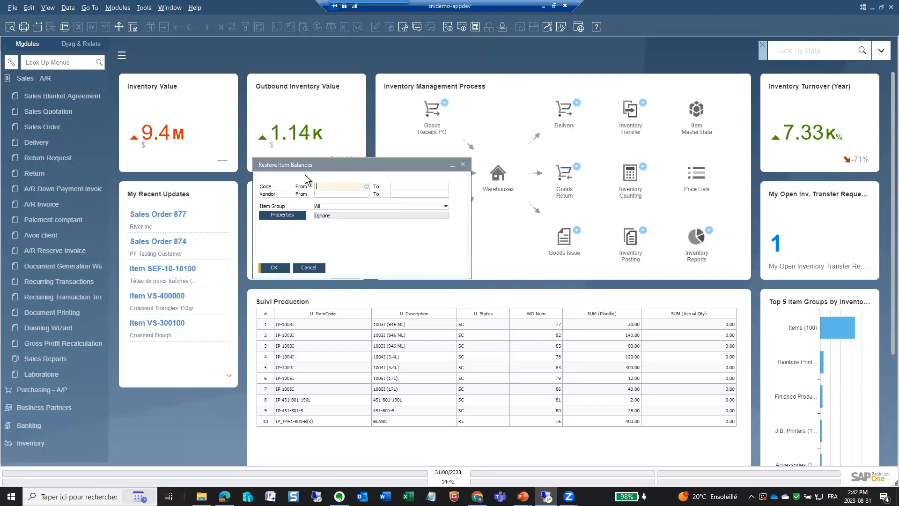
pyautogui.click(277, 267)
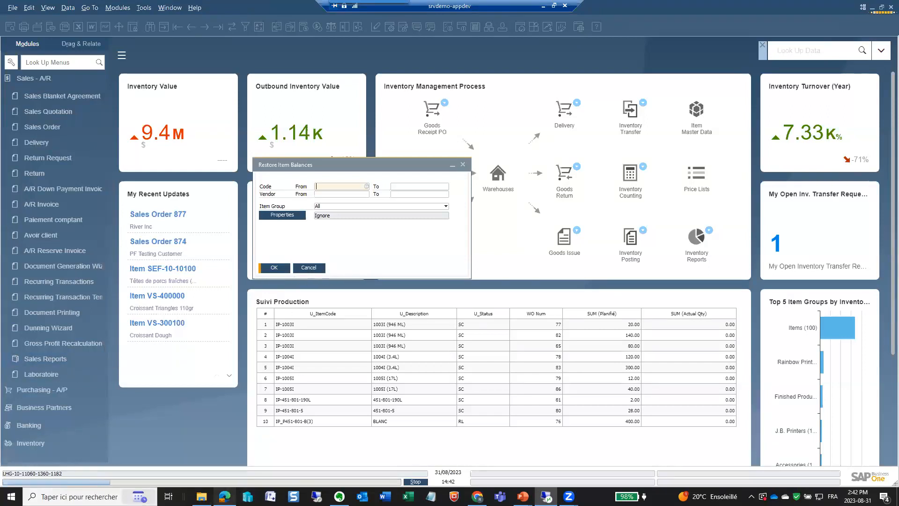
pyautogui.click(318, 361)
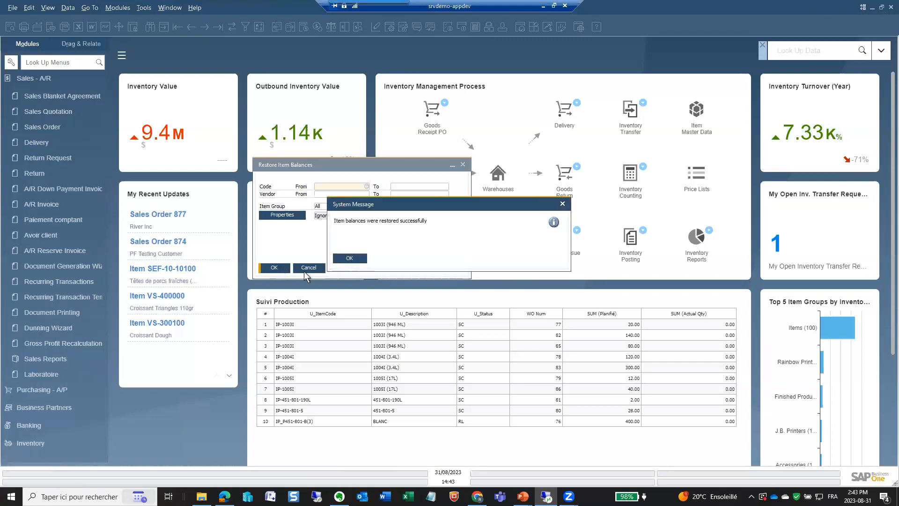
pyautogui.press('Return')
# Close the blank sales order and delivery forms and the Restore Item Balances window
pyautogui.click(275, 267)
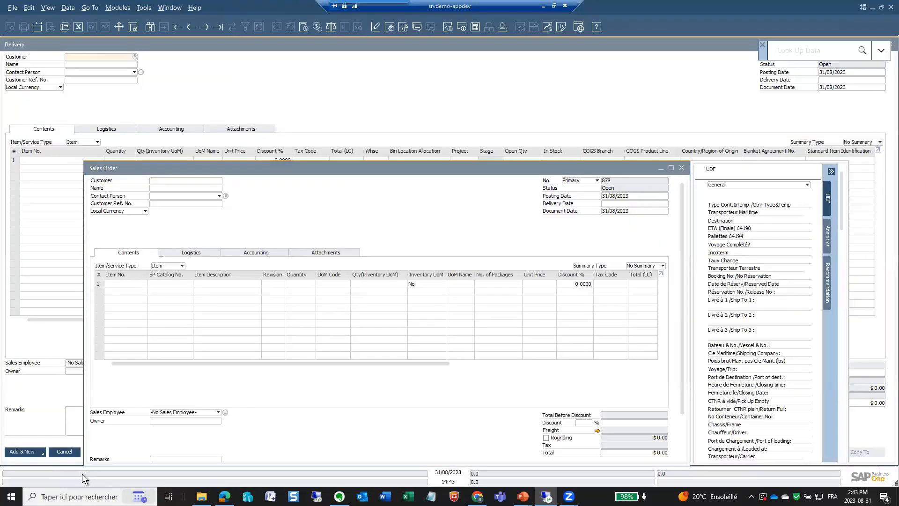
pyautogui.click(65, 453)
pyautogui.click(71, 451)
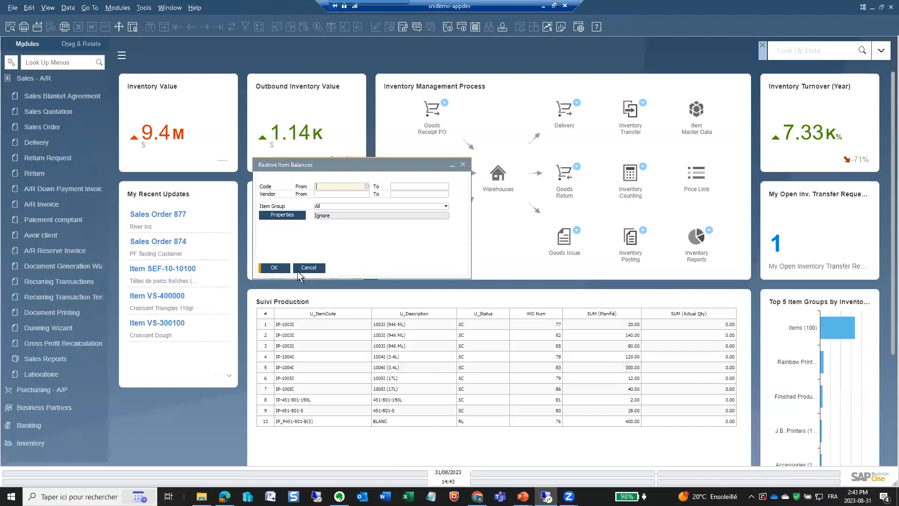
pyautogui.click(298, 269)
# Open Item Master Data from the Inventory module and display the last item record
pyautogui.click(33, 79)
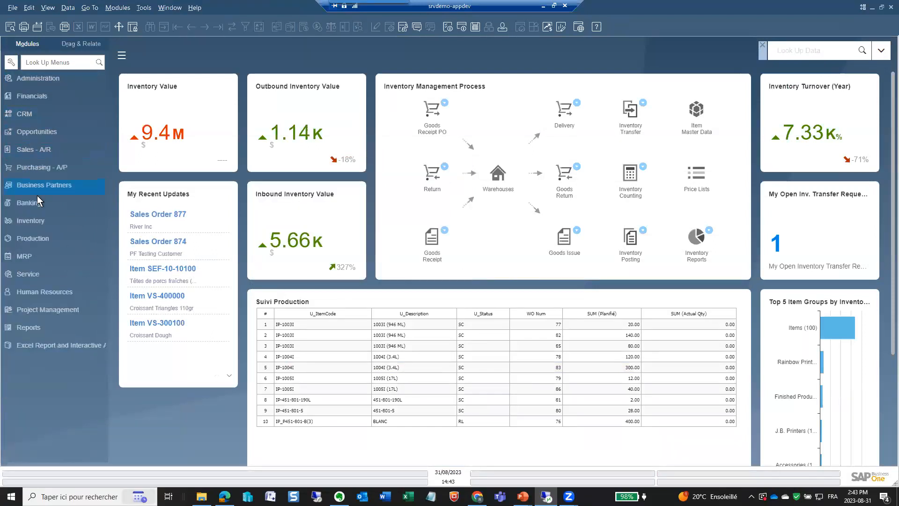
pyautogui.click(37, 220)
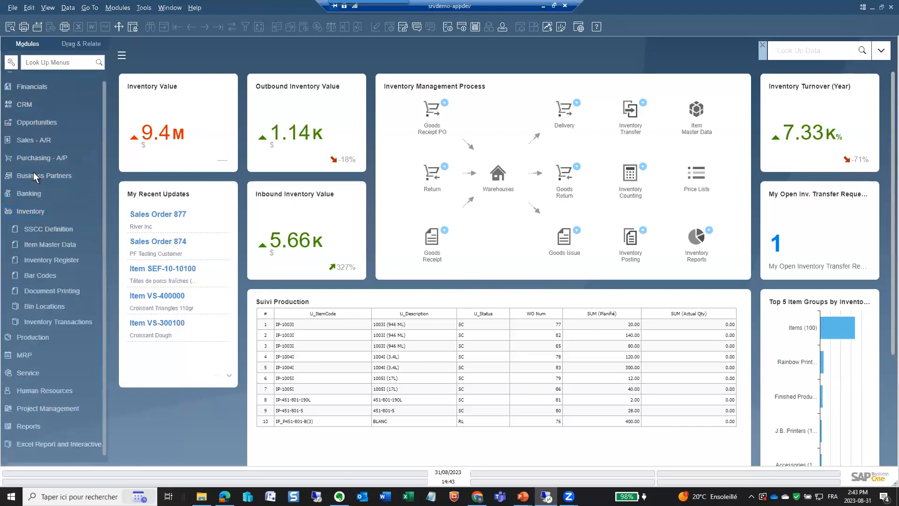
pyautogui.click(48, 247)
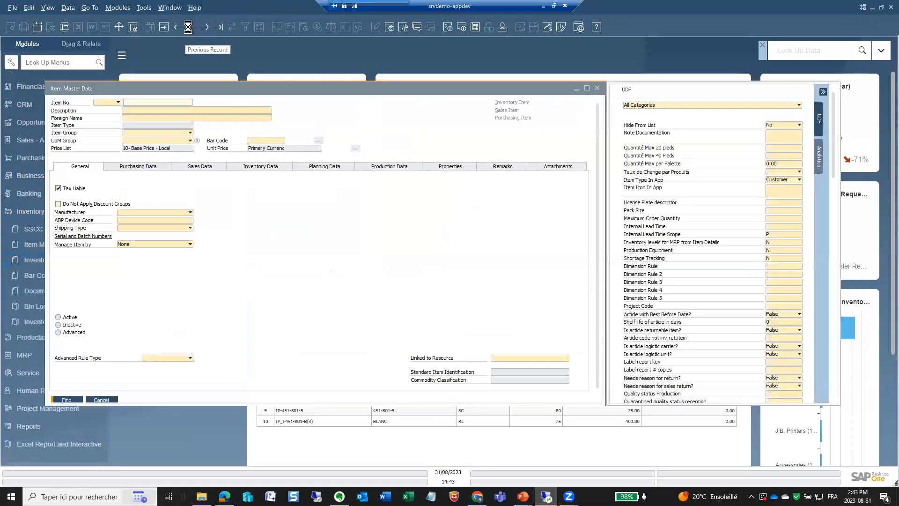
pyautogui.click(187, 26)
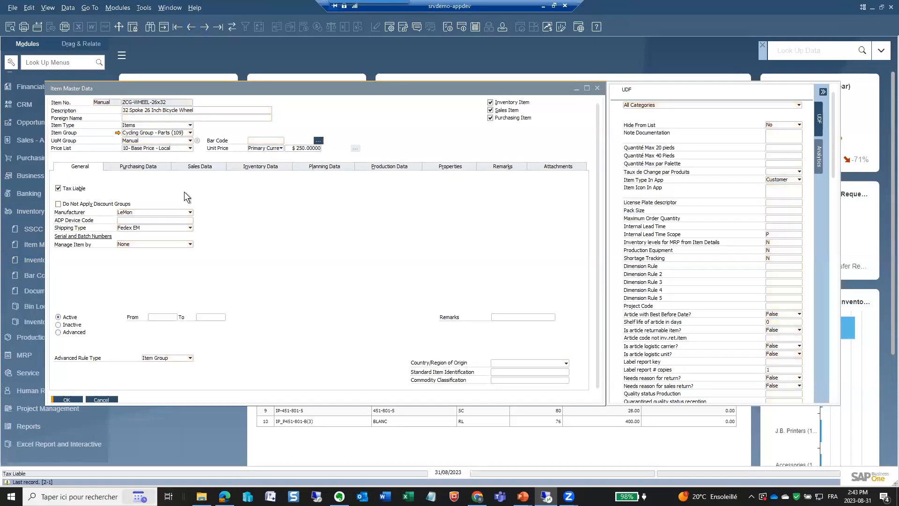
# Check the bicycle wheel item's inventory data, and enter 140kg as its weight in the sales data
pyautogui.click(209, 170)
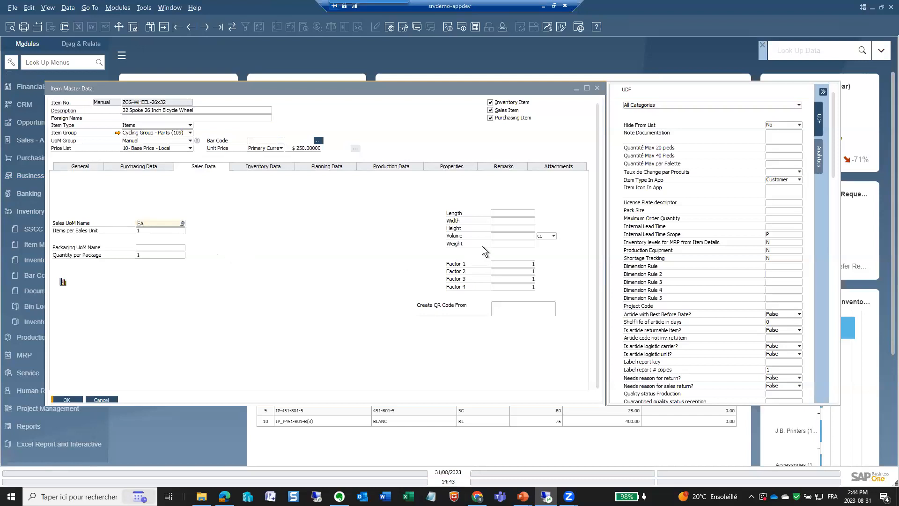
pyautogui.click(501, 243)
pyautogui.click(265, 167)
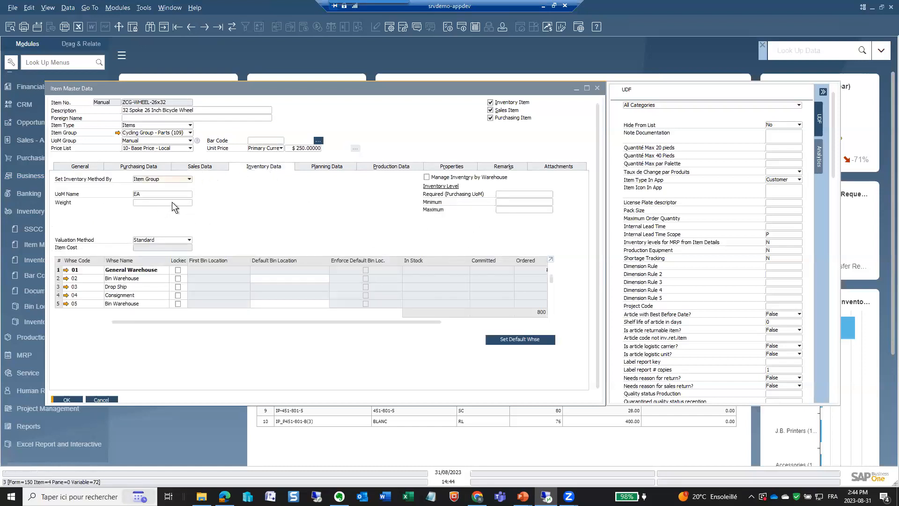
pyautogui.click(201, 167)
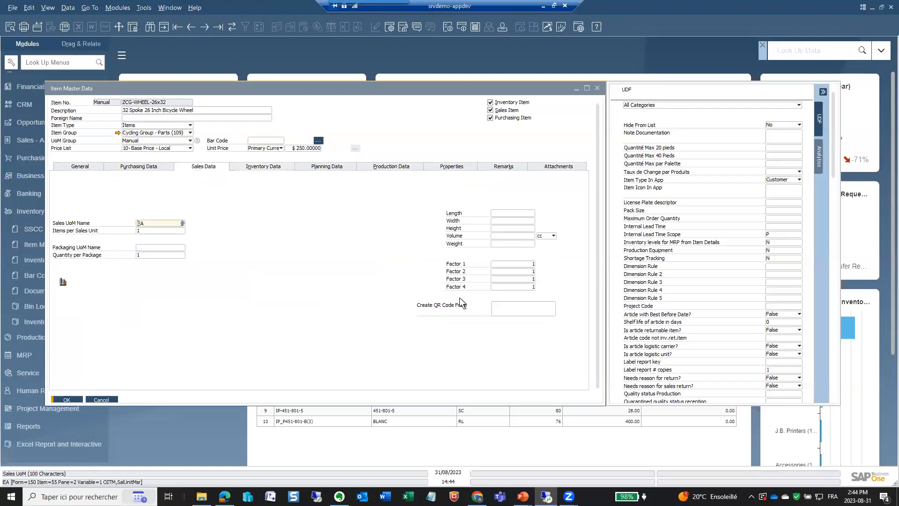
pyautogui.click(503, 243)
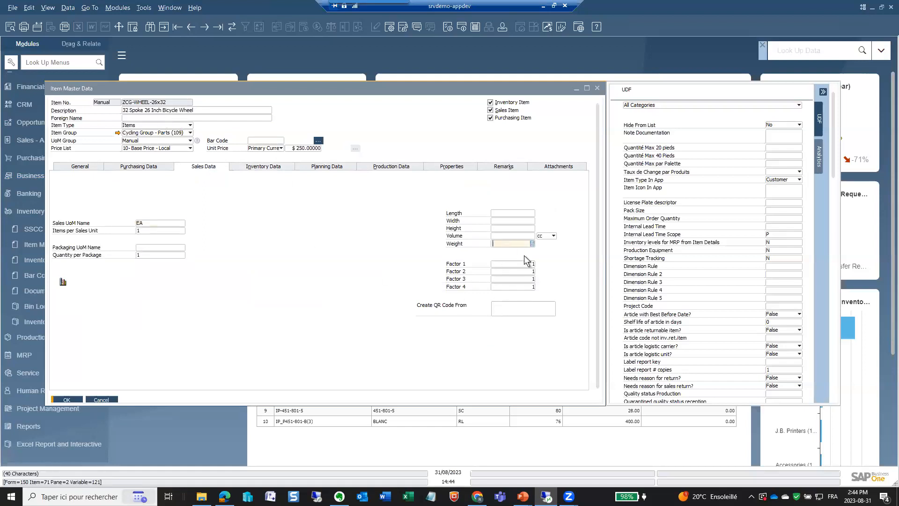
pyautogui.write('140kg')
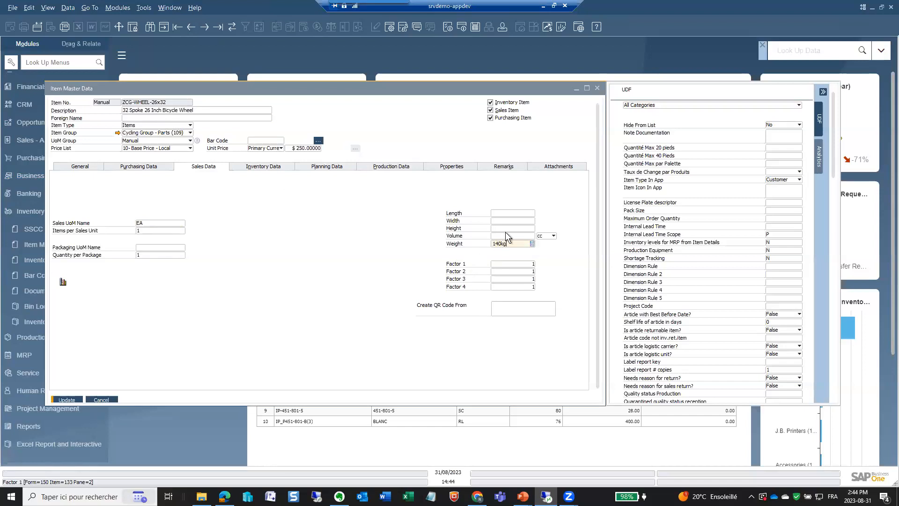
# Append 10kg to the bicycle wheel's sales weight so it reads 140kg10kg, update the item, and acknowledge the system message
pyautogui.click(509, 228)
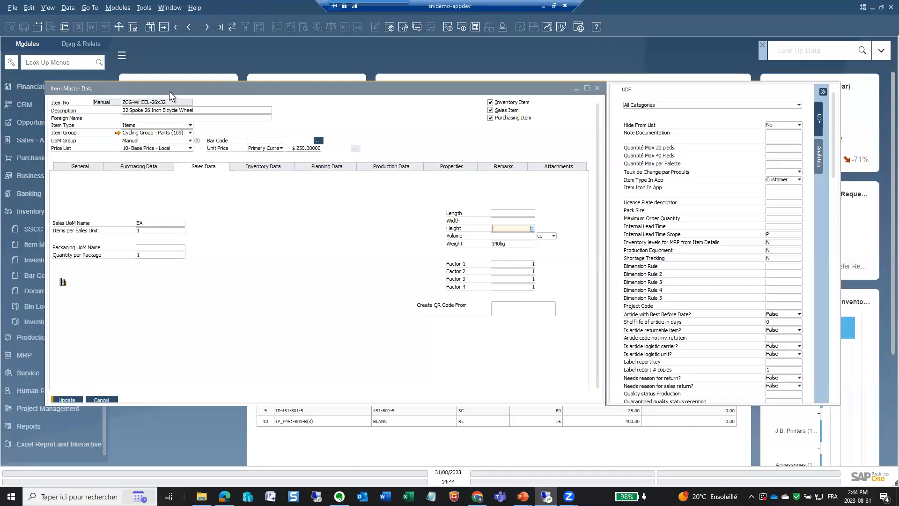
pyautogui.click(513, 244)
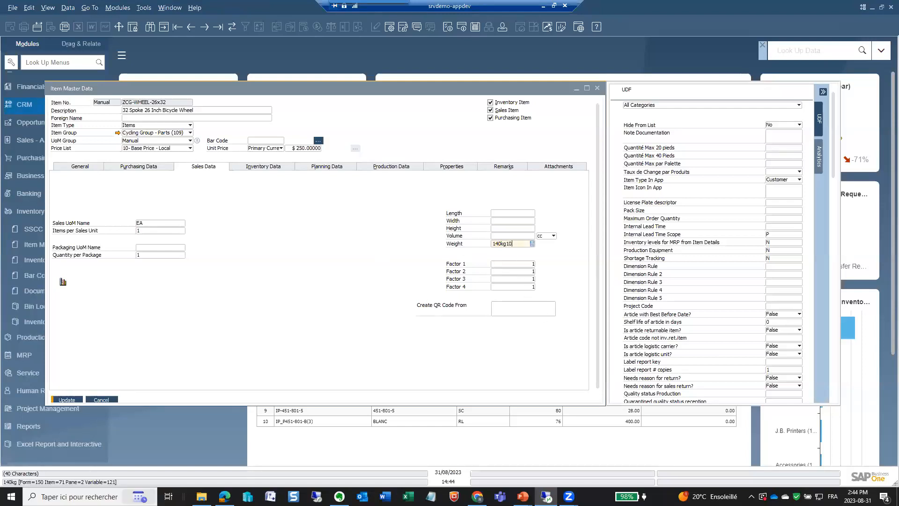
pyautogui.write('10kg')
pyautogui.click(509, 235)
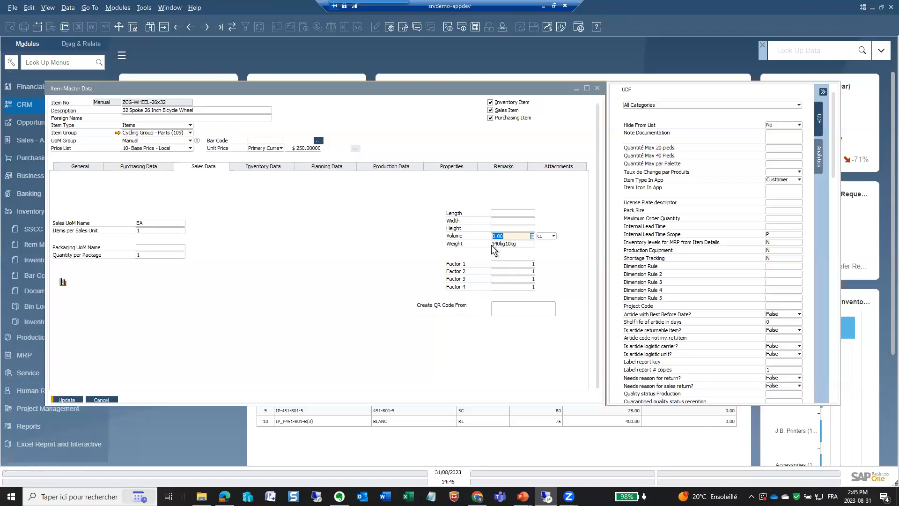
pyautogui.click(513, 235)
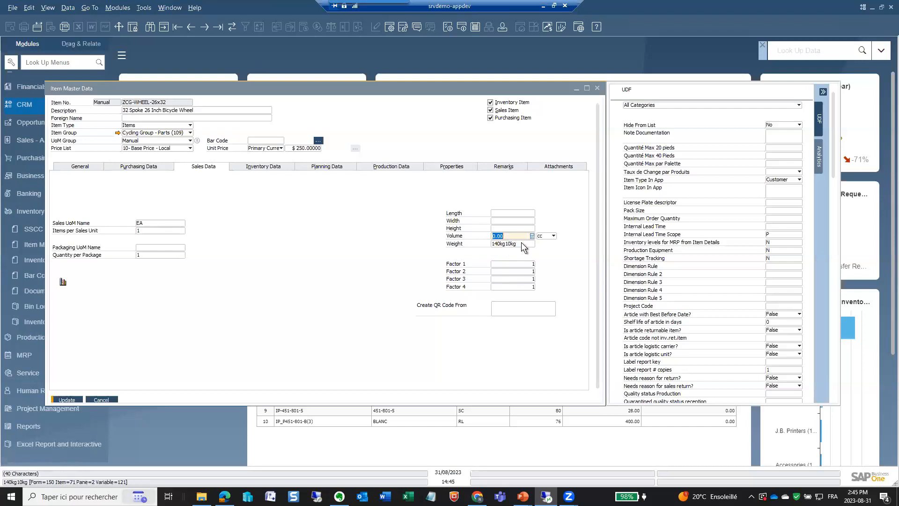
pyautogui.click(65, 399)
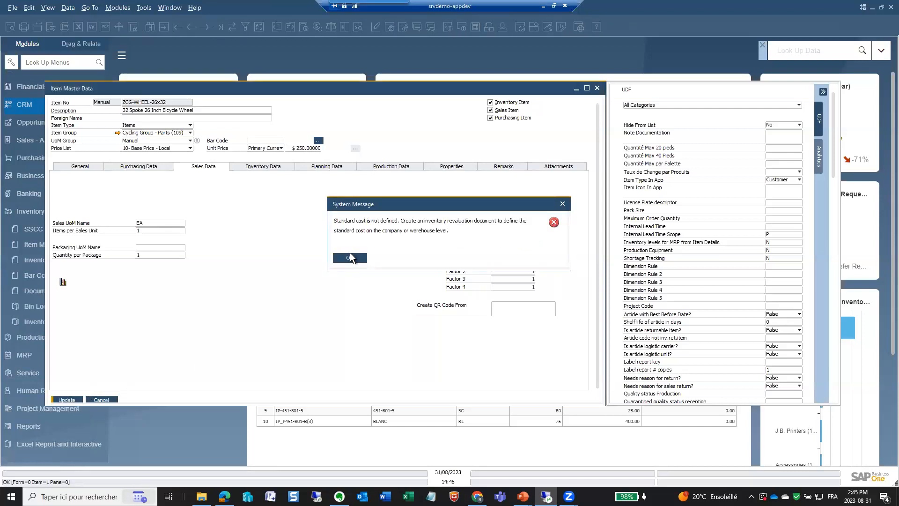
pyautogui.click(350, 256)
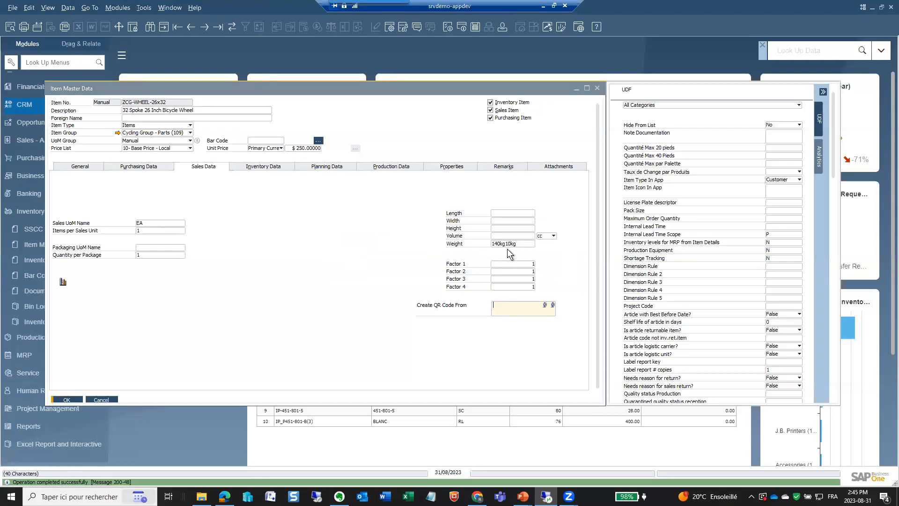
# Open a new Sales Order from the Sales - A/R module and select the customer in row 29 of the business partner list
pyautogui.moveTo(130, 89); pyautogui.dragTo(278, 93)
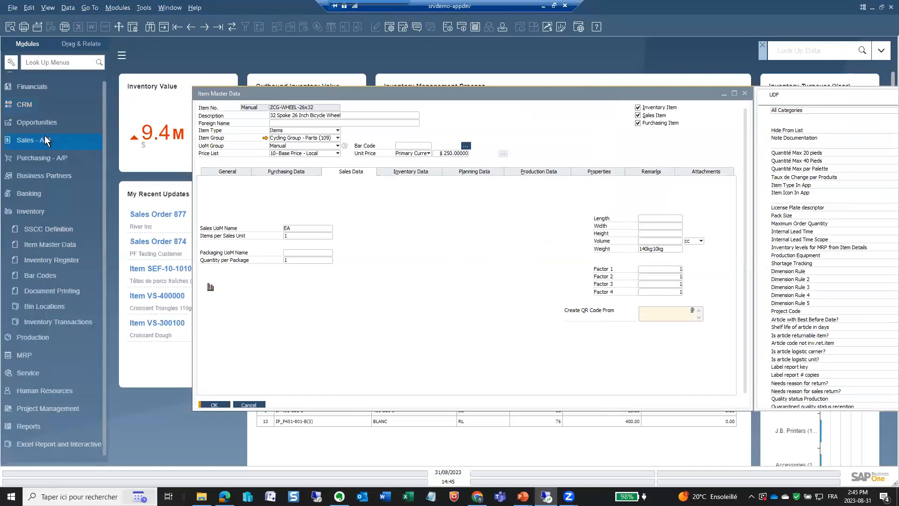
pyautogui.click(44, 135)
pyautogui.click(49, 127)
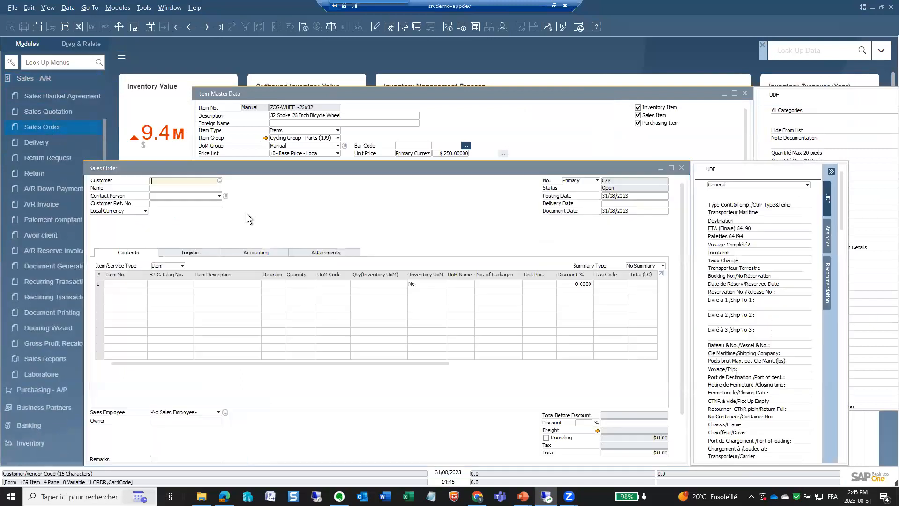
pyautogui.click(220, 181)
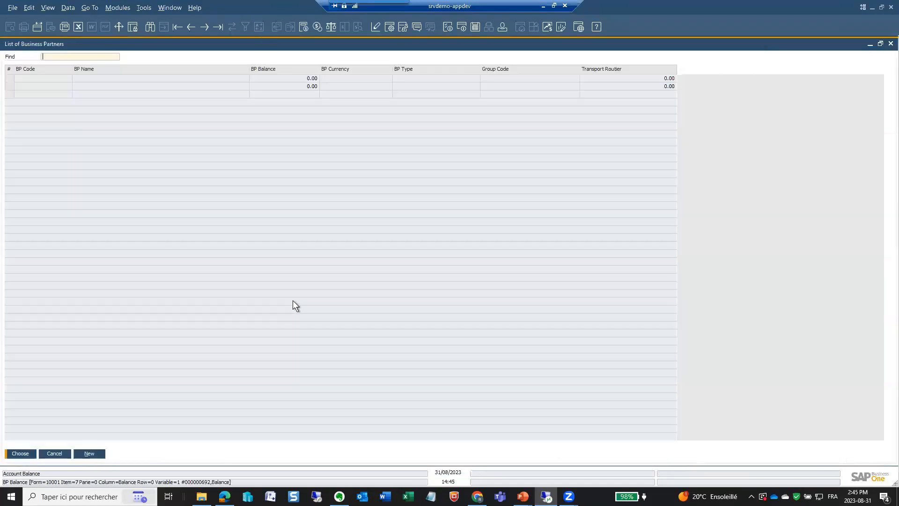
pyautogui.click(287, 302)
pyautogui.doubleClick(286, 302)
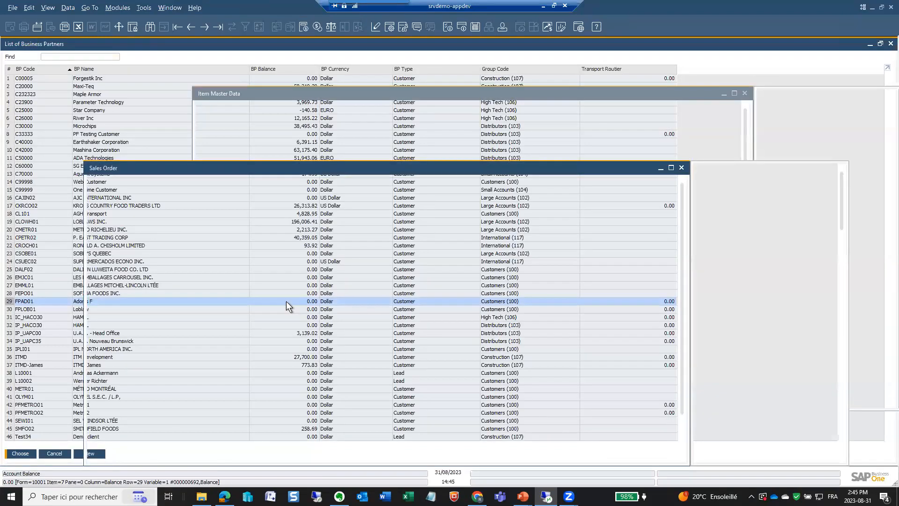
# Copy item number ZCG-WHEEL-26x32 from Item Master Data into the sales order's first line and set the quantity to 2
pyautogui.click(295, 114)
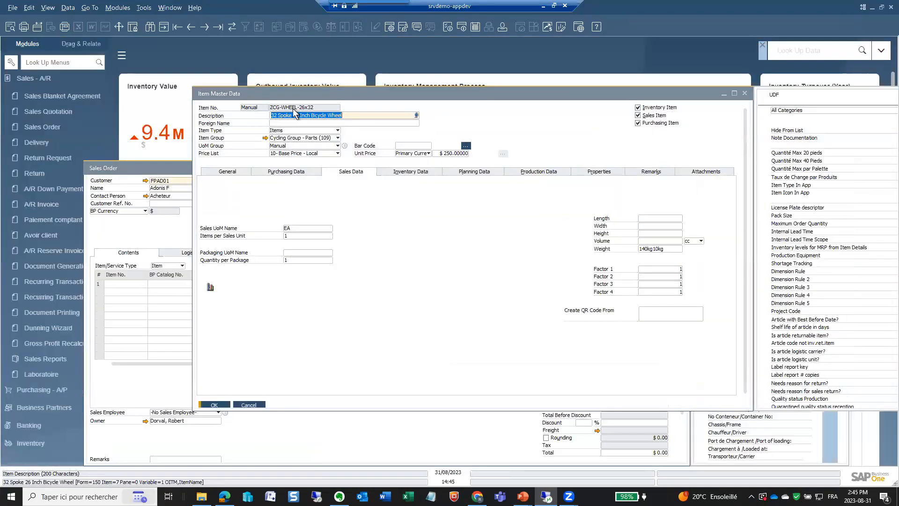
pyautogui.rightClick(296, 108)
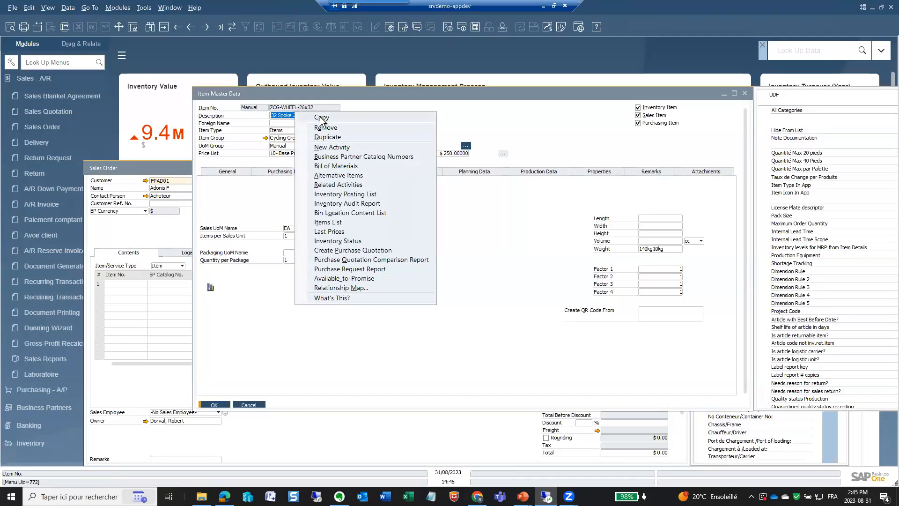
pyautogui.press('Escape')
pyautogui.rightClick(295, 110)
pyautogui.press('Escape')
pyautogui.click(125, 284)
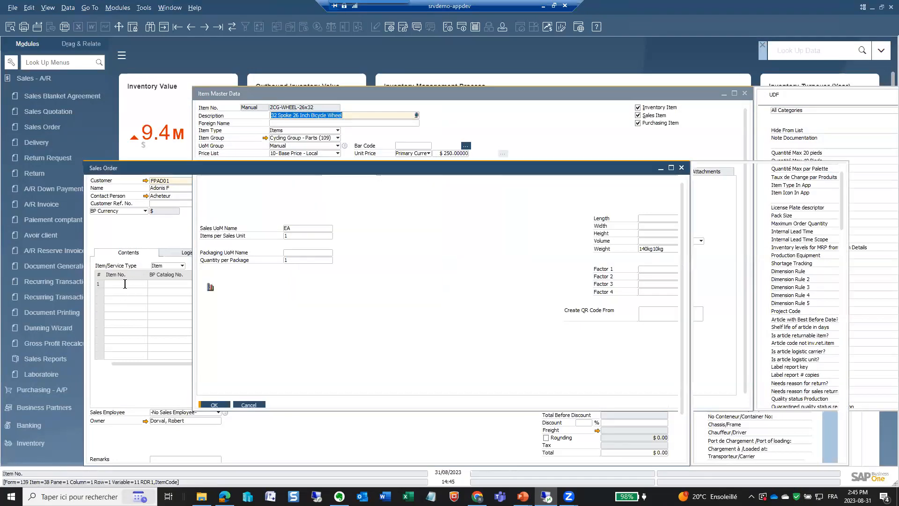
pyautogui.rightClick(125, 284)
pyautogui.click(140, 304)
pyautogui.click(168, 285)
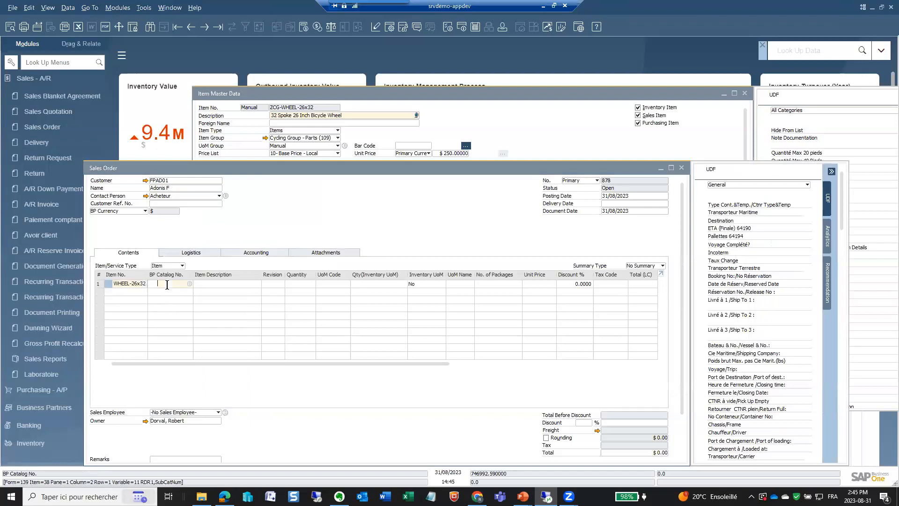
pyautogui.click(307, 284)
pyautogui.write('2')
pyautogui.press('Tab')
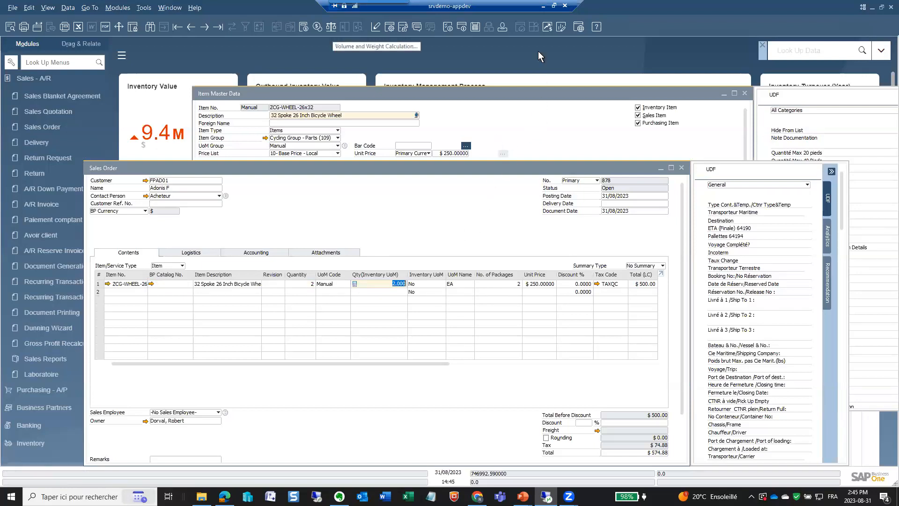
# Review the order's Volume & Weight Calculation, dismiss it, and minimize the sales order
pyautogui.click(331, 27)
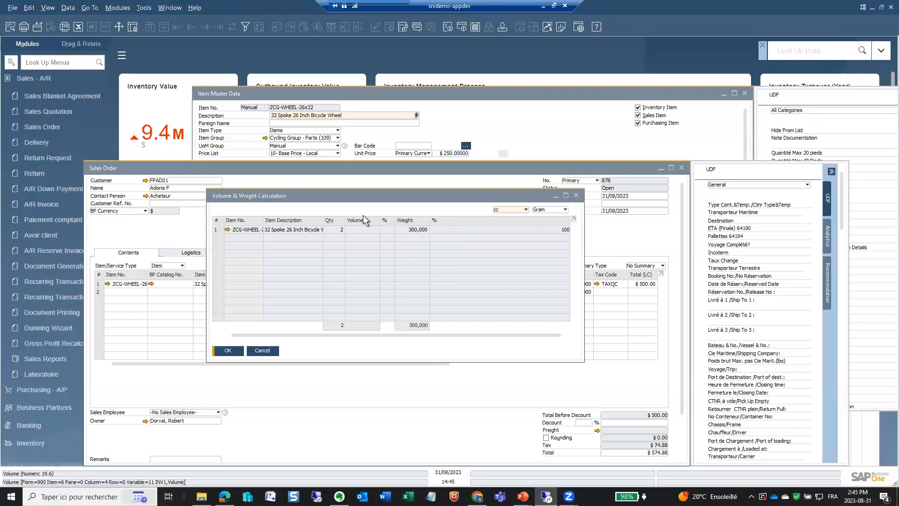
pyautogui.click(262, 351)
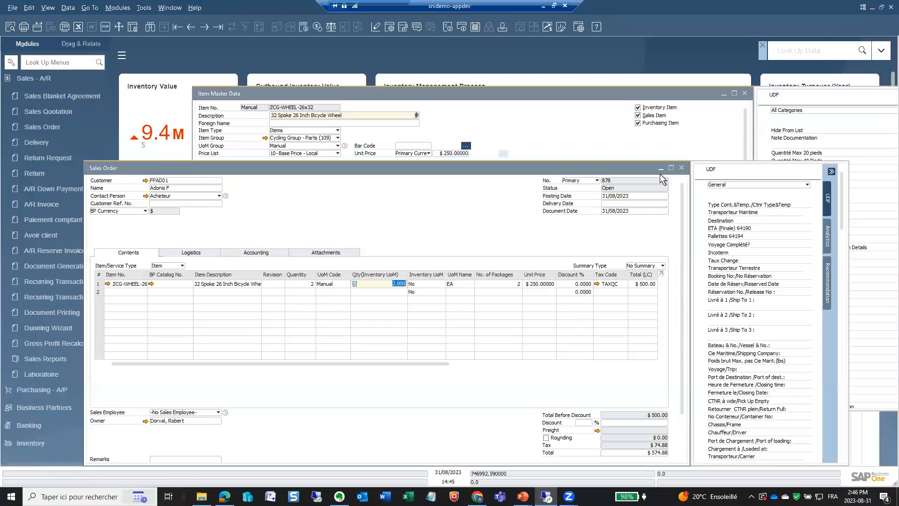
pyautogui.click(660, 169)
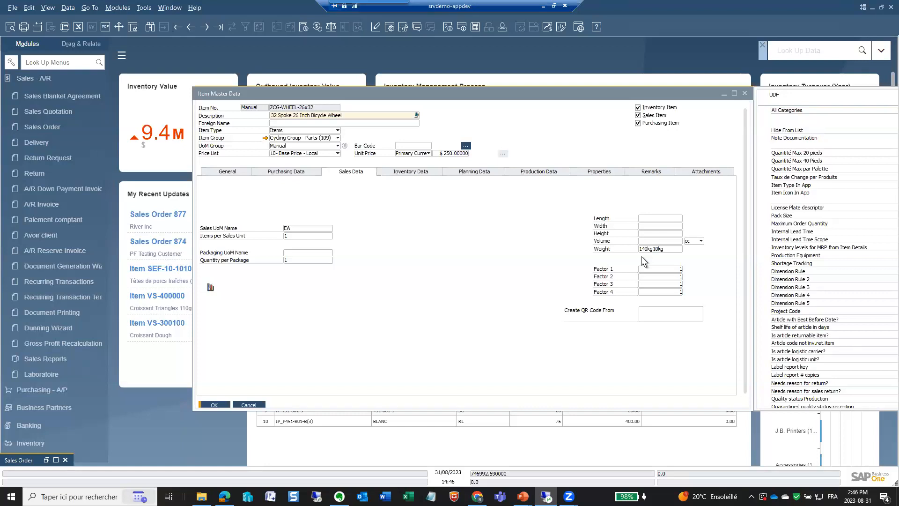
# View the bicycle wheel's general data, close Item Master Data, and return the sales order to its normal window size
pyautogui.click(232, 172)
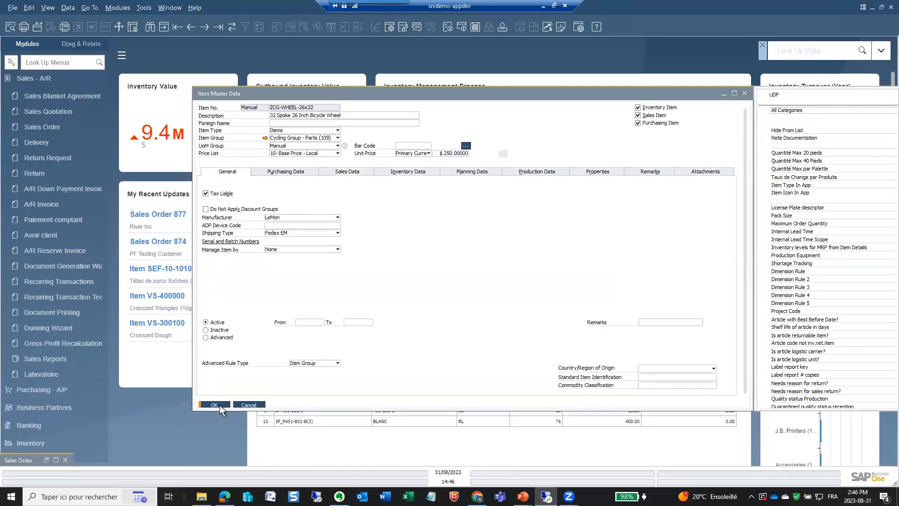
pyautogui.click(249, 405)
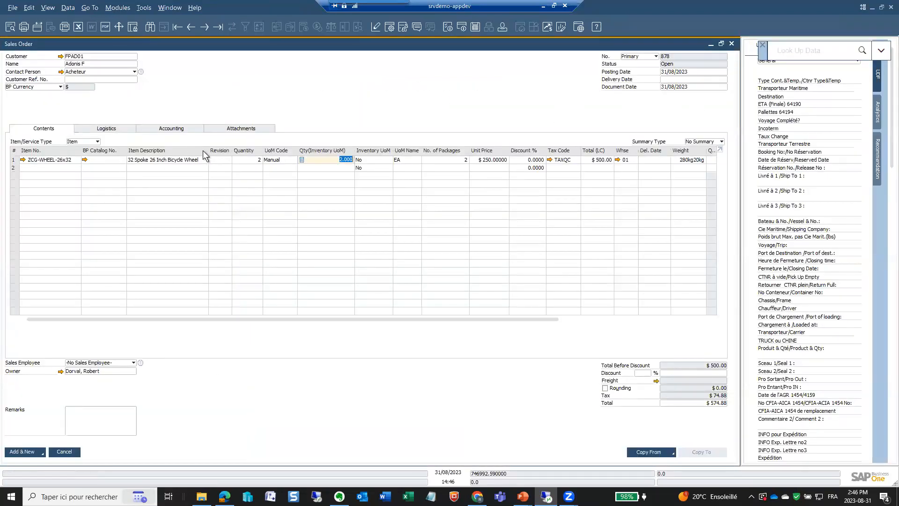
pyautogui.click(721, 44)
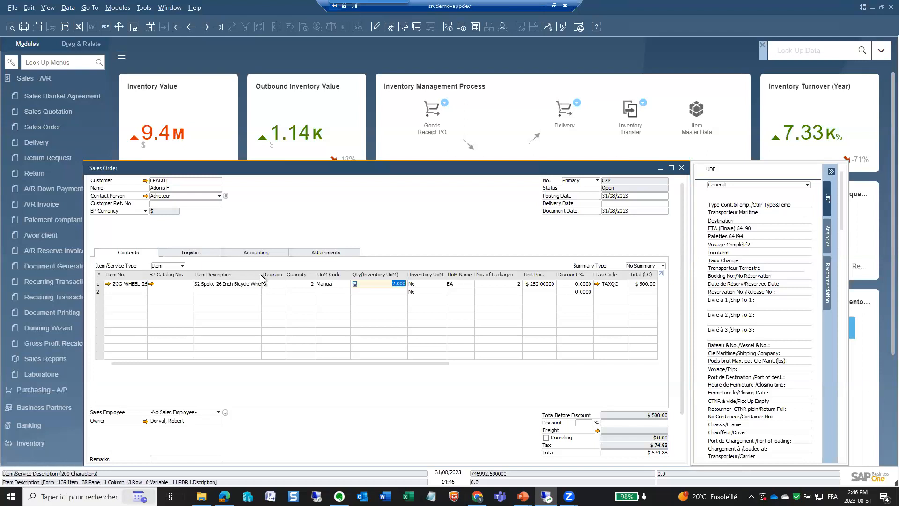
# Manually widen the sales order's Item Description column and narrow it again until the description is cut off
pyautogui.moveTo(262, 278); pyautogui.dragTo(281, 280)
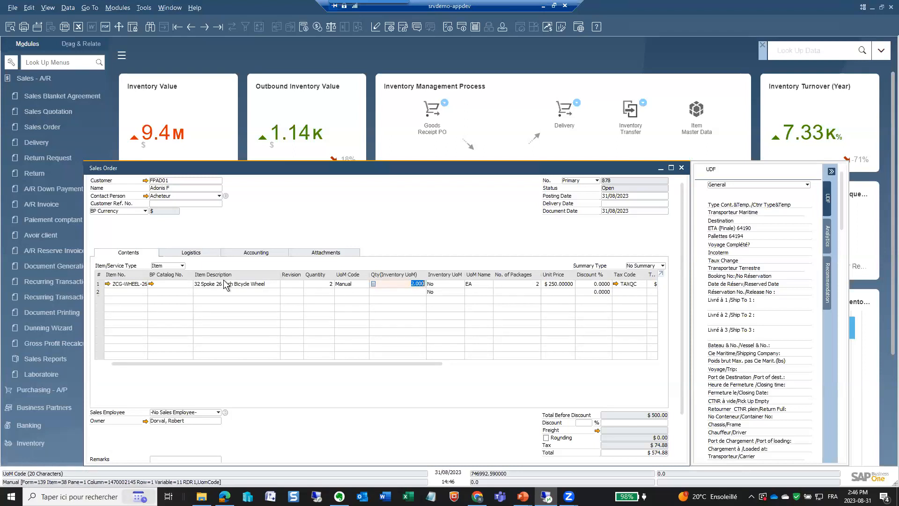
pyautogui.moveTo(310, 165); pyautogui.dragTo(311, 94)
pyautogui.moveTo(282, 201); pyautogui.dragTo(241, 206)
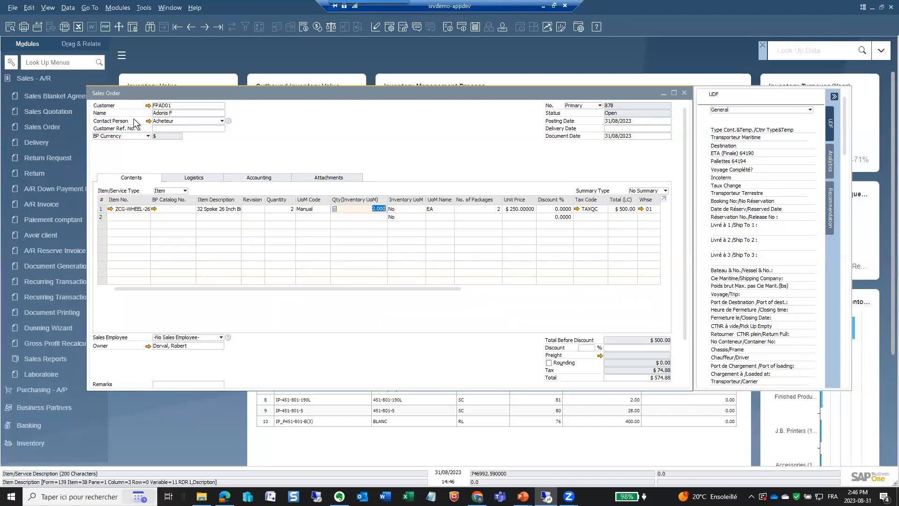
# Fit the sales order's column widths to their contents, and close the order without saving it
pyautogui.click(48, 8)
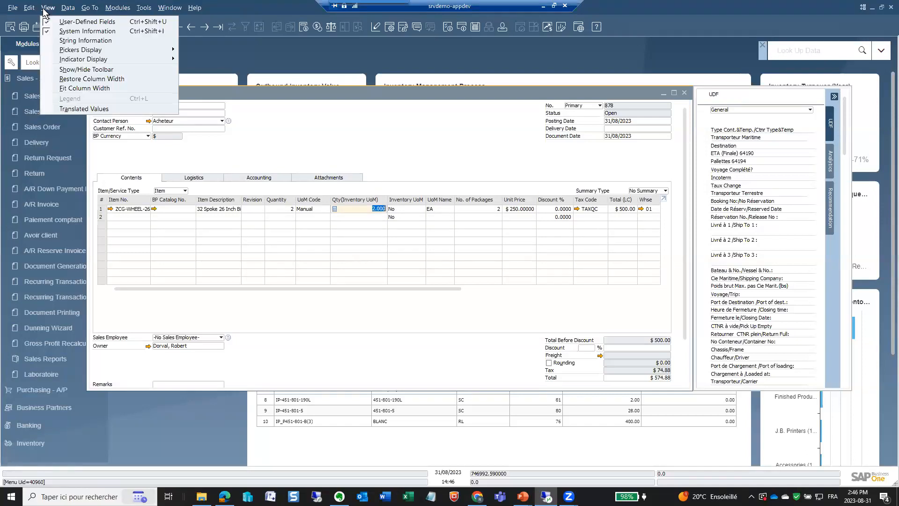
pyautogui.click(88, 89)
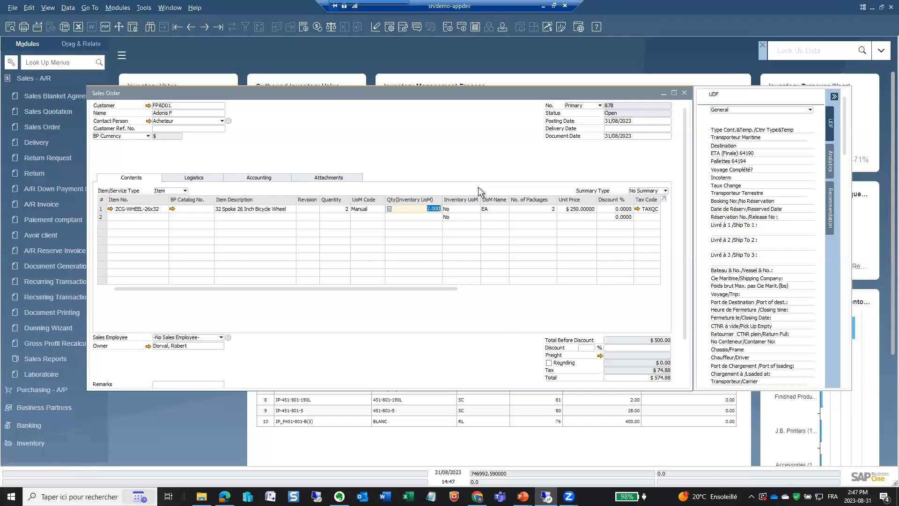
pyautogui.click(684, 93)
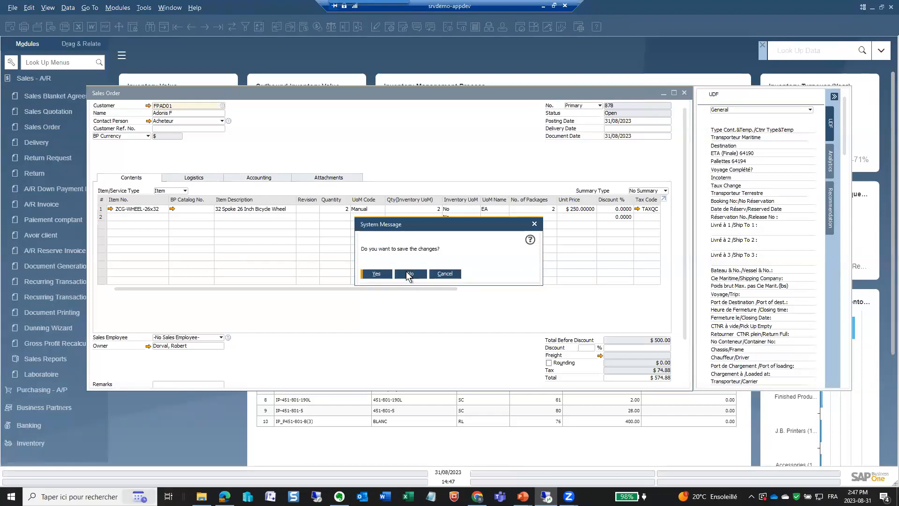
pyautogui.click(406, 271)
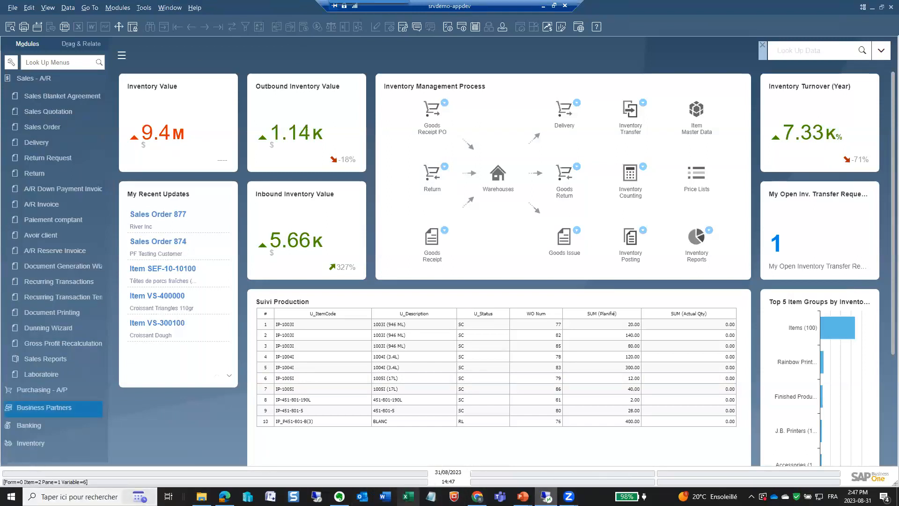
# Try to run the ETATS FINANCIERS entry from the Launch Application list
pyautogui.click(119, 27)
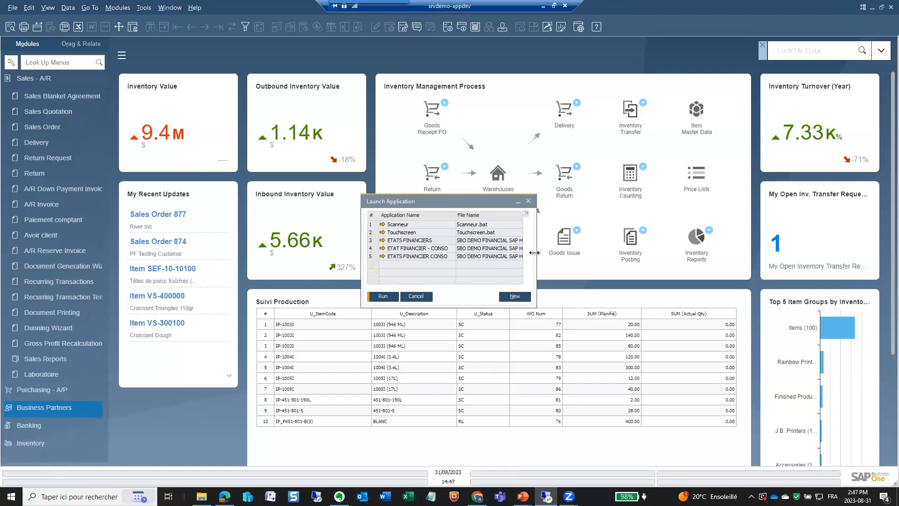
pyautogui.doubleClick(408, 243)
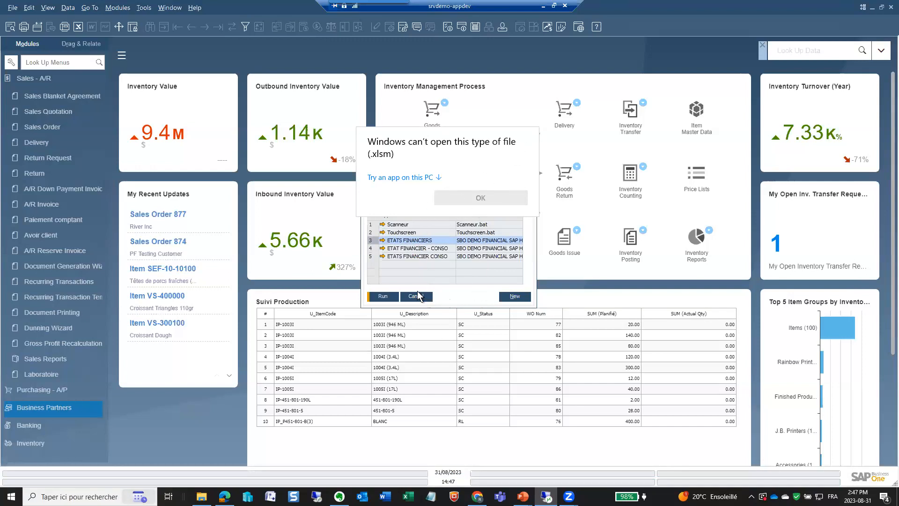
pyautogui.click(515, 296)
pyautogui.click(515, 296)
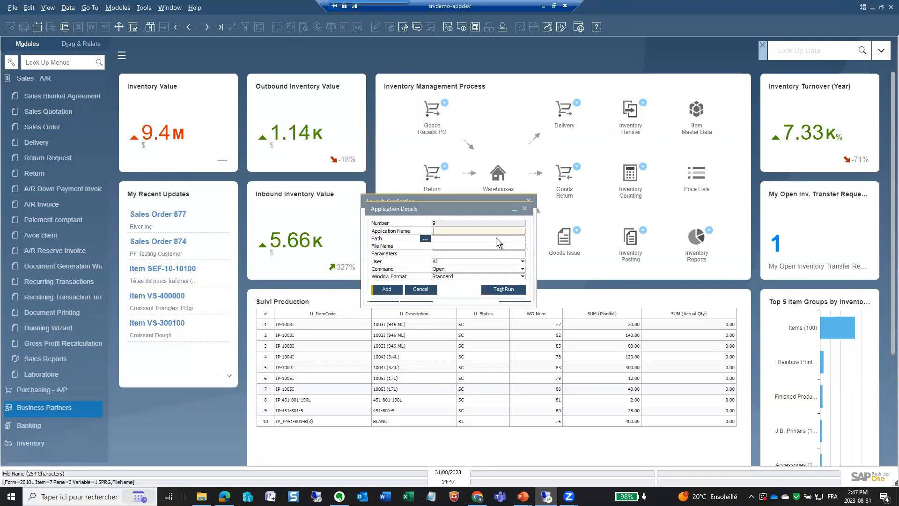
pyautogui.click(465, 238)
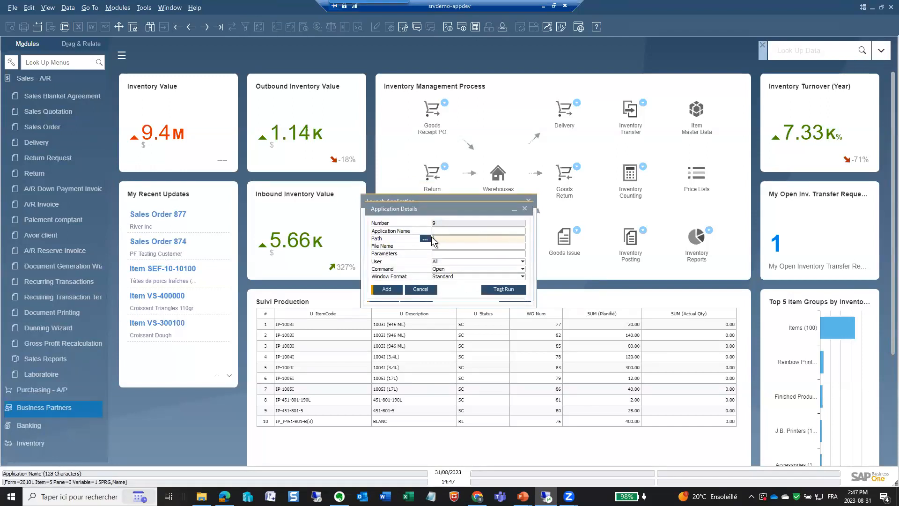
pyautogui.click(425, 238)
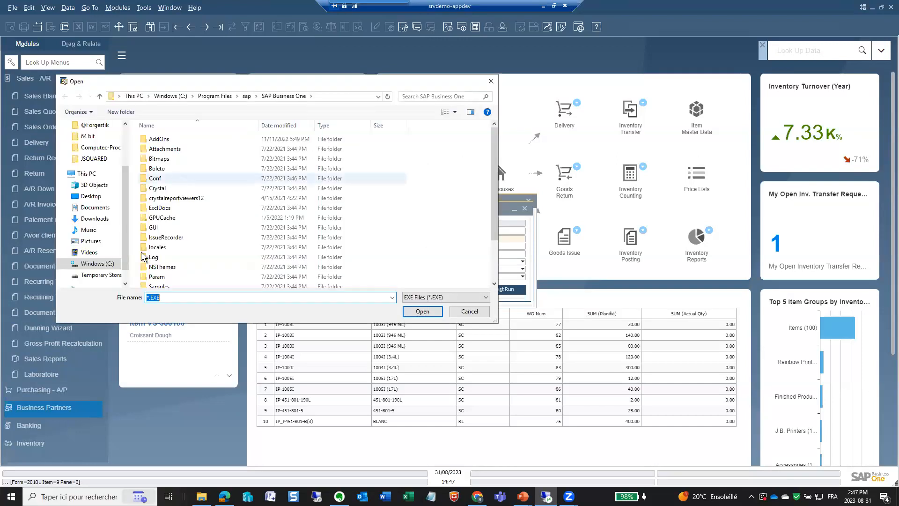
pyautogui.scroll(-1, 96, 262)
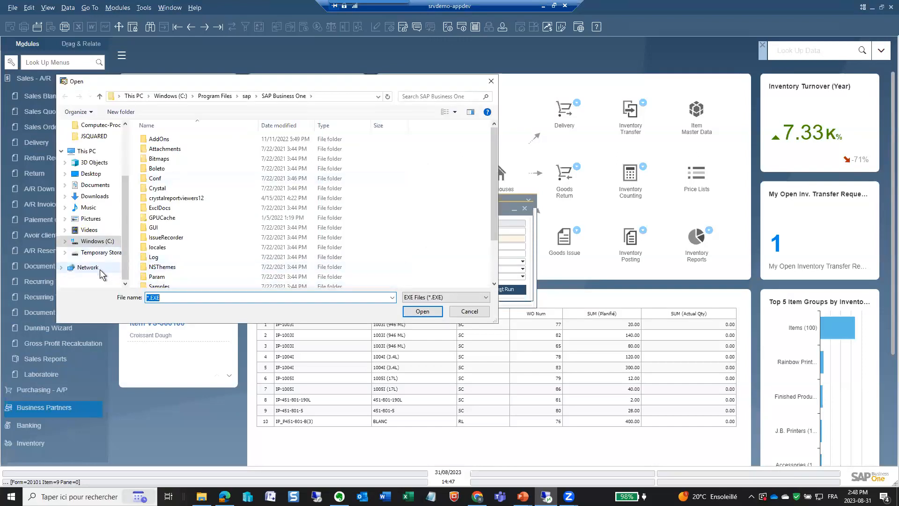
pyautogui.click(95, 242)
pyautogui.doubleClick(154, 139)
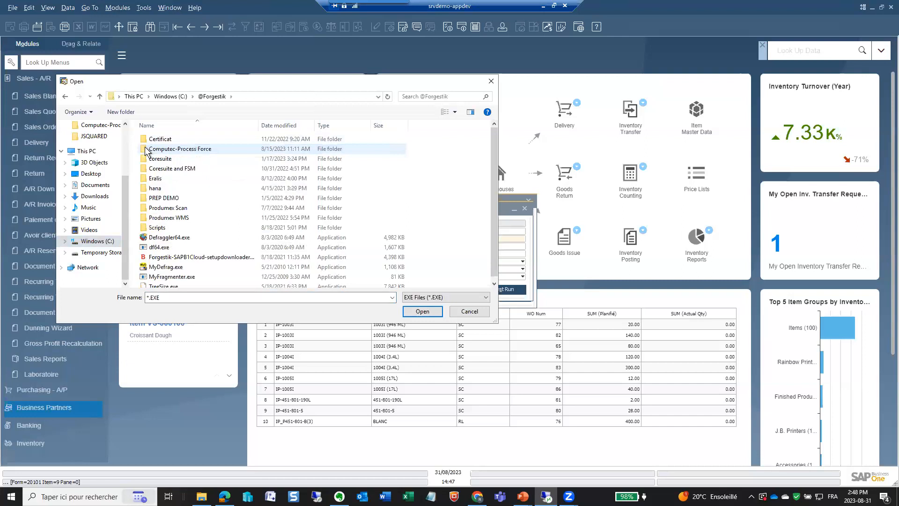
pyautogui.scroll(-1, 174, 257)
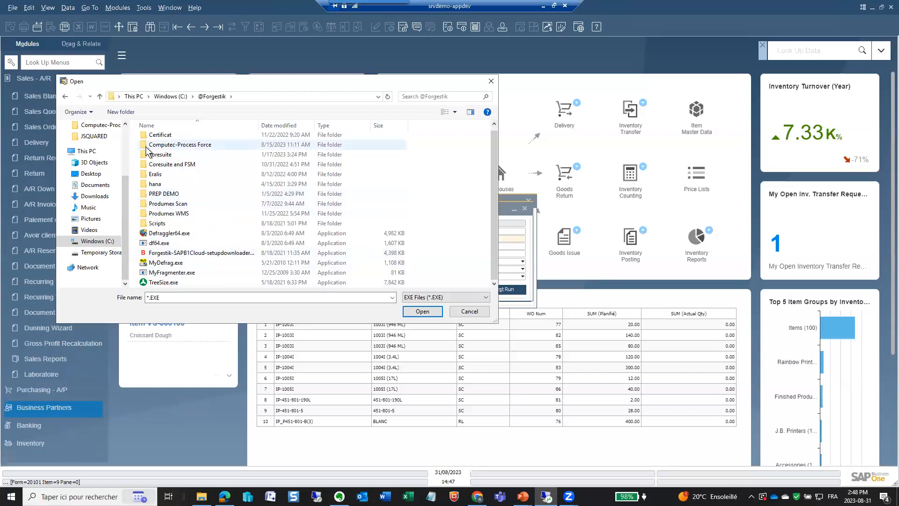
pyautogui.doubleClick(146, 204)
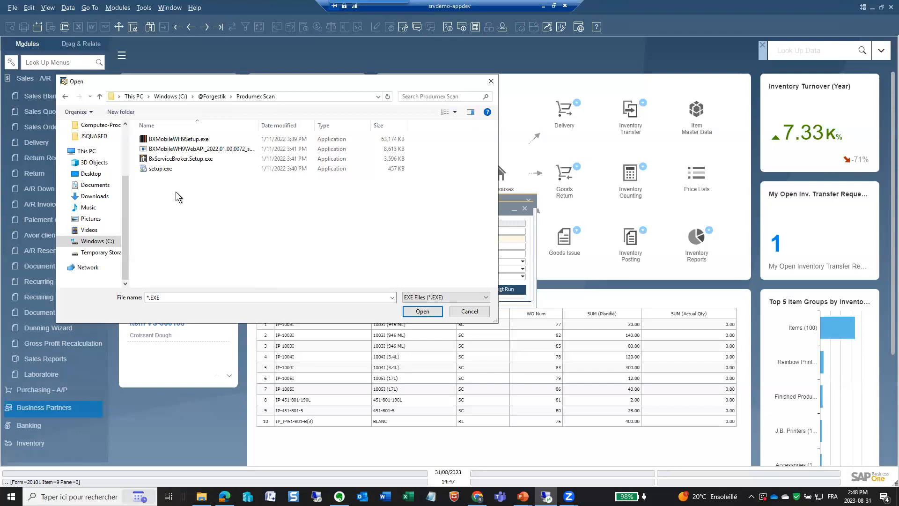
pyautogui.click(173, 140)
pyautogui.doubleClick(173, 141)
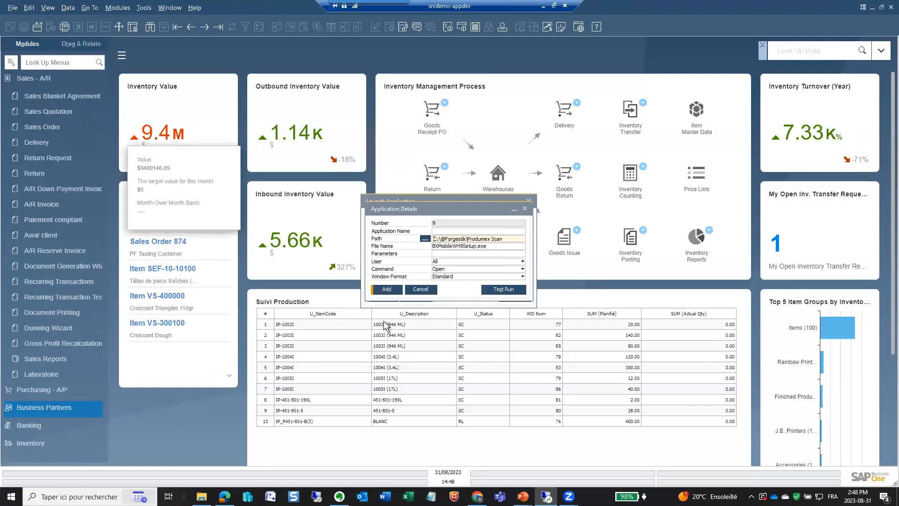
# Name the new application entry produmex scan and add it to the Launch Application list
pyautogui.click(439, 230)
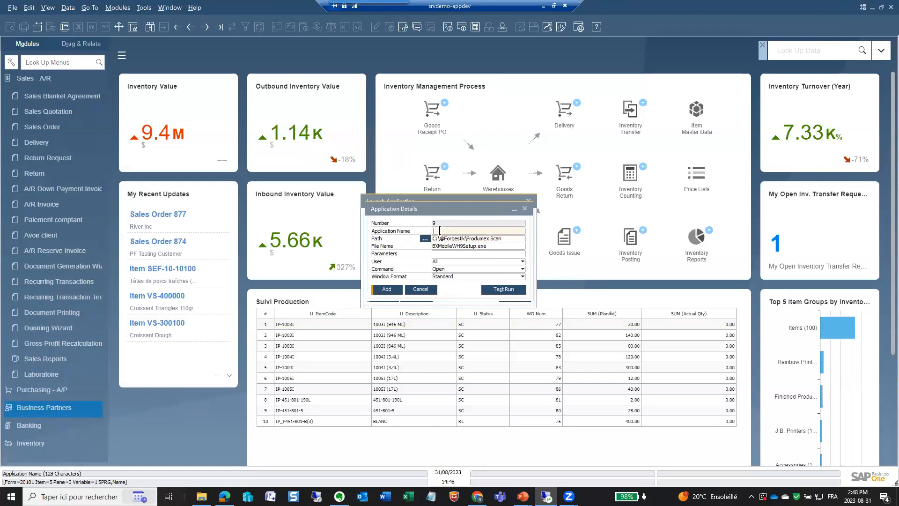
pyautogui.write('produmex scan')
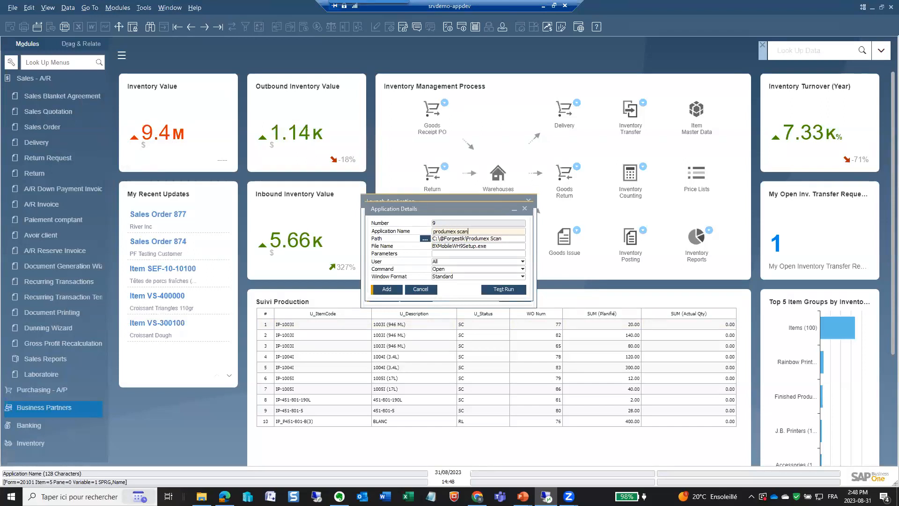
pyautogui.click(494, 247)
pyautogui.click(383, 289)
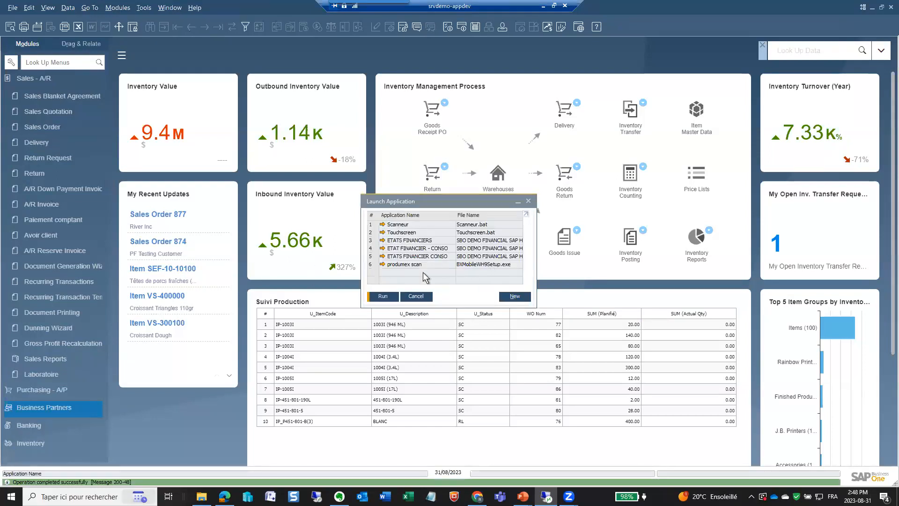
# Run the produmex scan entry, dismiss its setup window, and close the Launch Application list
pyautogui.click(416, 268)
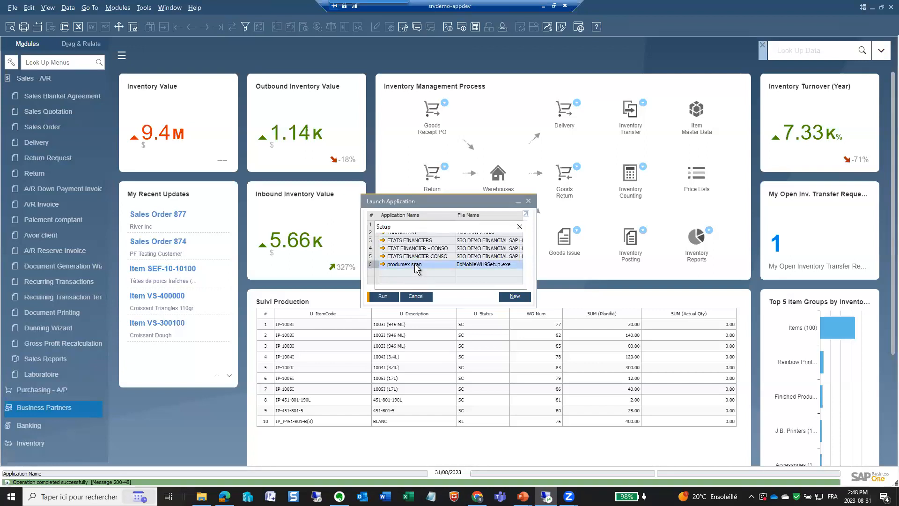
pyautogui.click(505, 281)
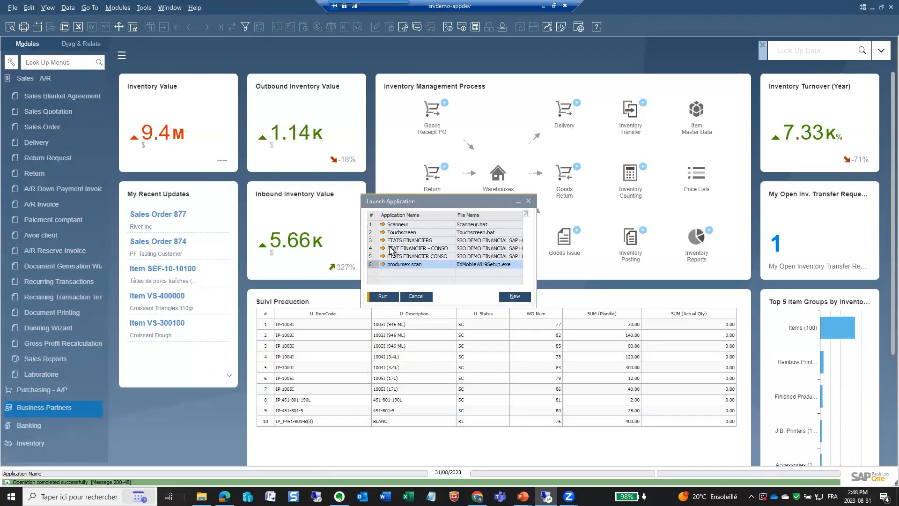
pyautogui.click(382, 265)
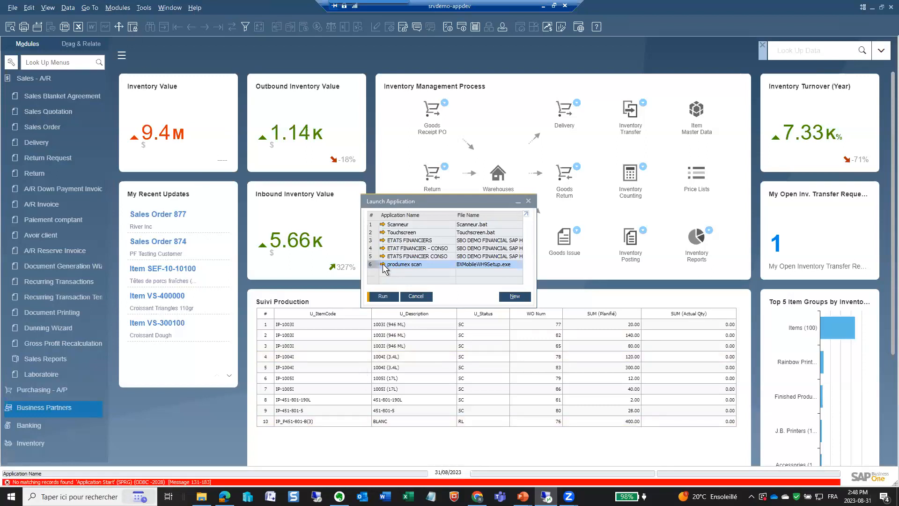
pyautogui.click(415, 296)
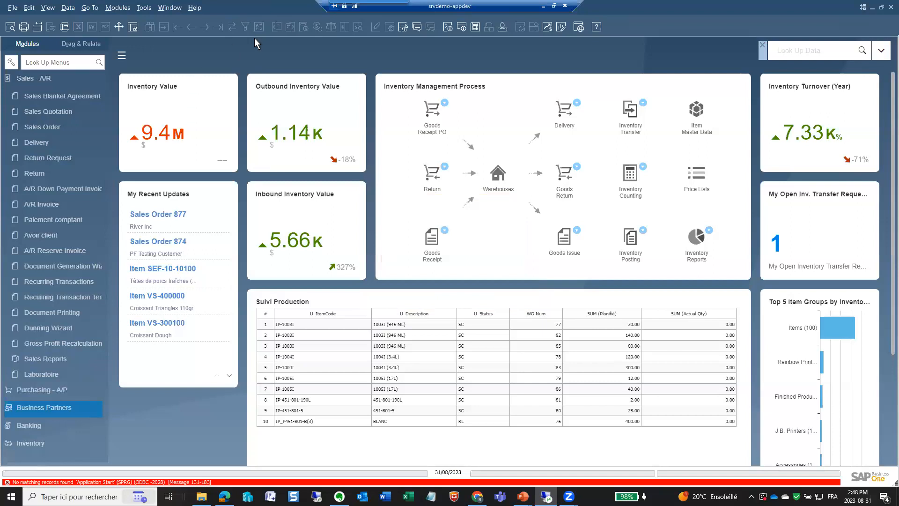
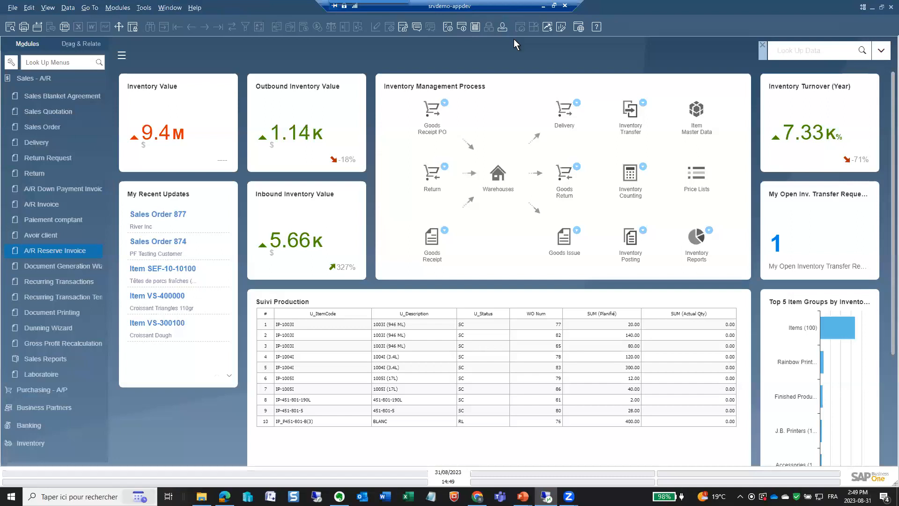
# Set the font size to 12 in the current user's display settings and save the change
pyautogui.click(514, 39)
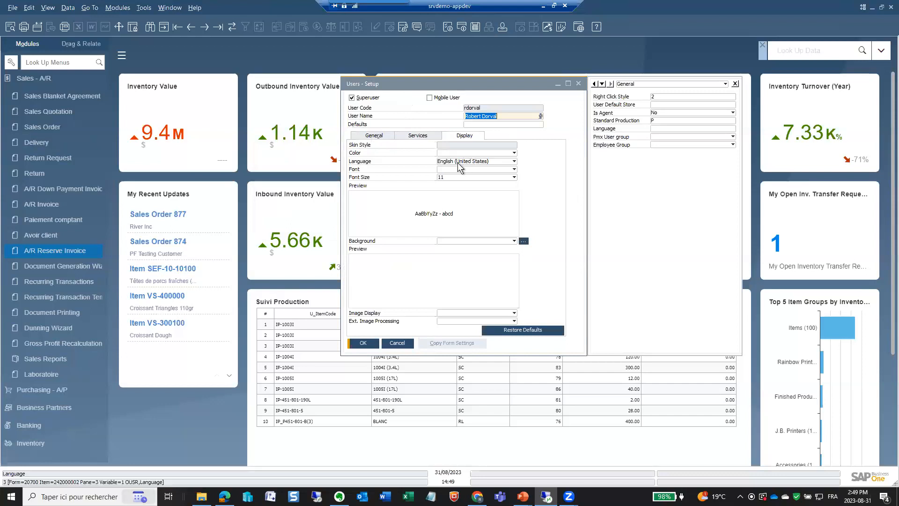
pyautogui.click(462, 176)
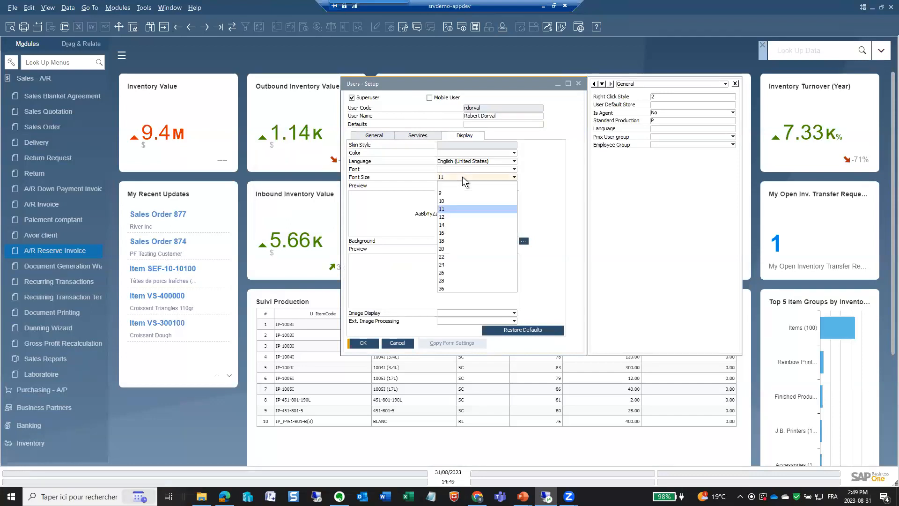
pyautogui.click(448, 216)
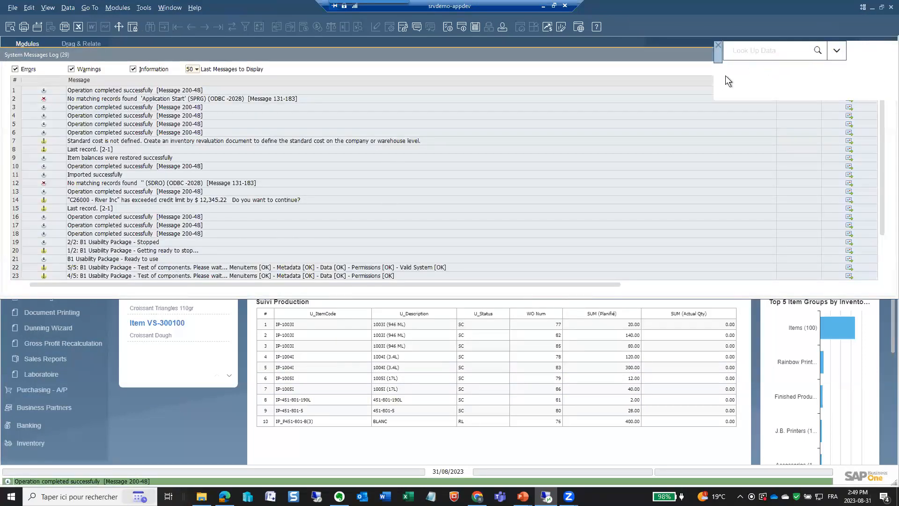
# Close the data lookup box and minimize the Users - Setup and System Messages Log windows
pyautogui.click(718, 46)
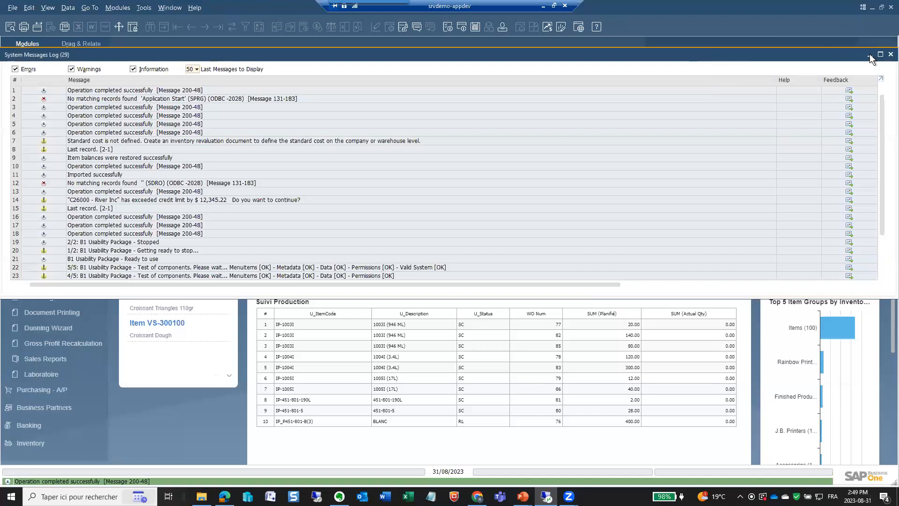
pyautogui.click(869, 54)
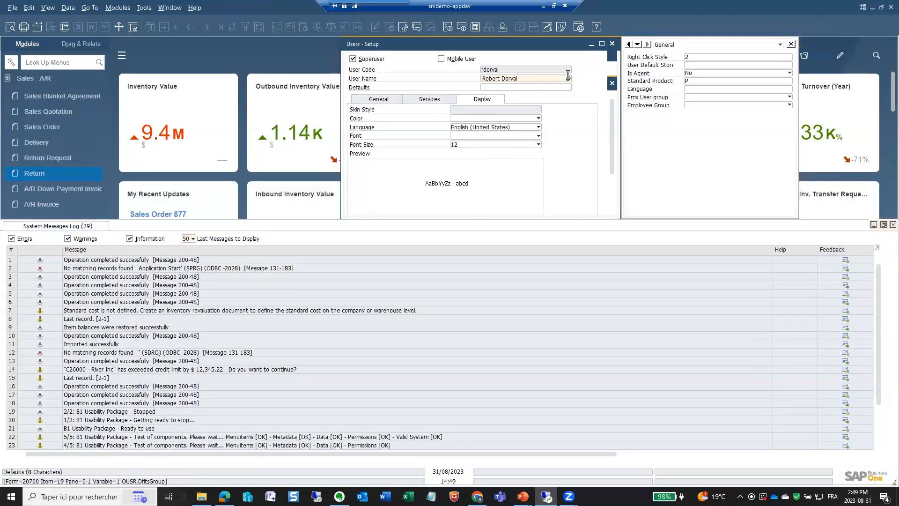
pyautogui.click(591, 44)
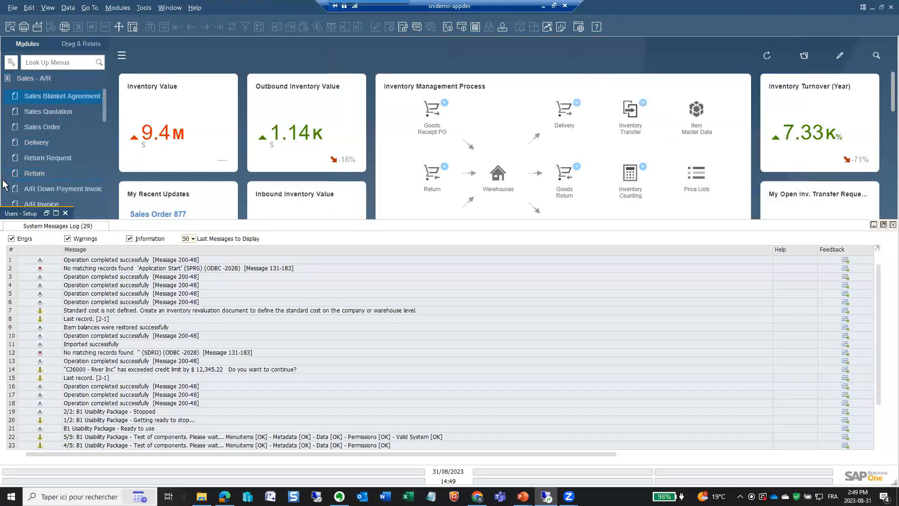
pyautogui.click(873, 224)
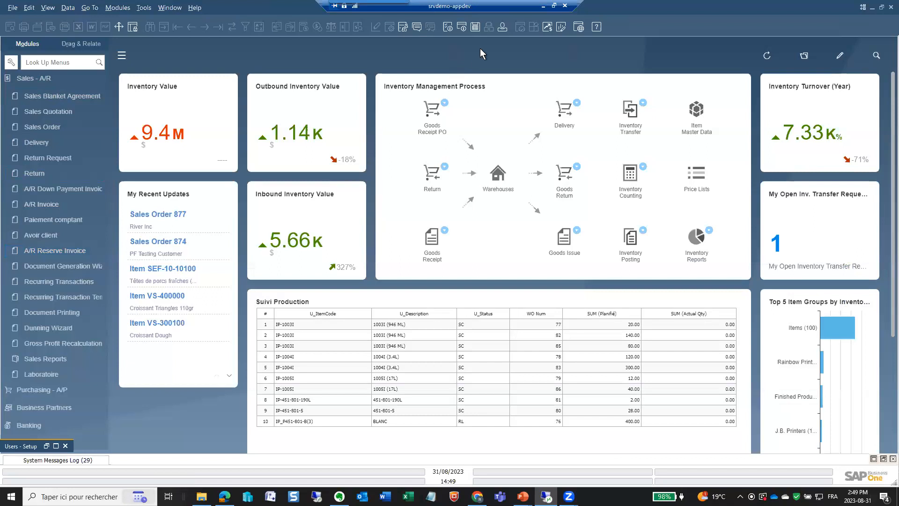
pyautogui.click(530, 372)
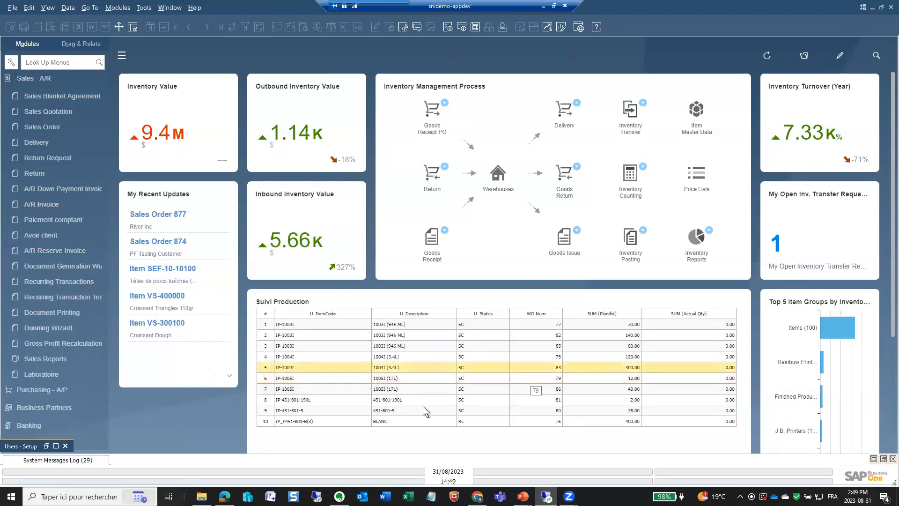
pyautogui.click(451, 402)
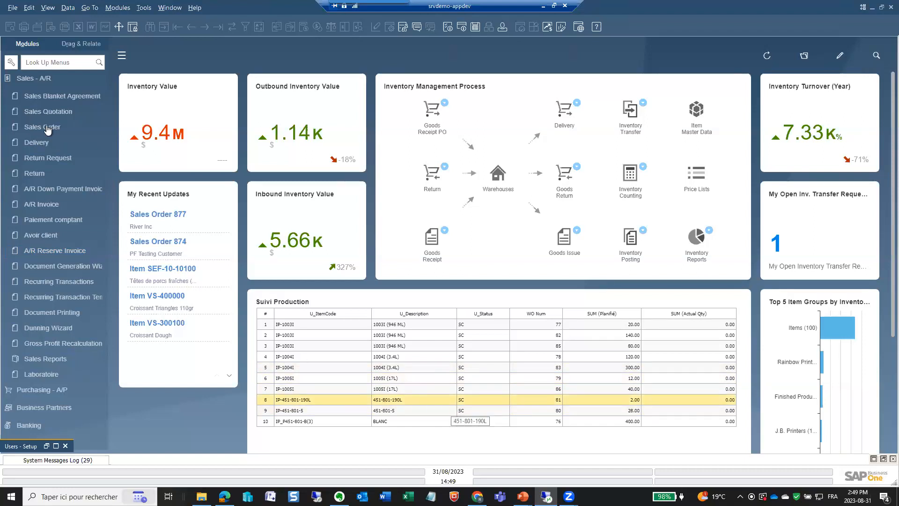
pyautogui.click(34, 78)
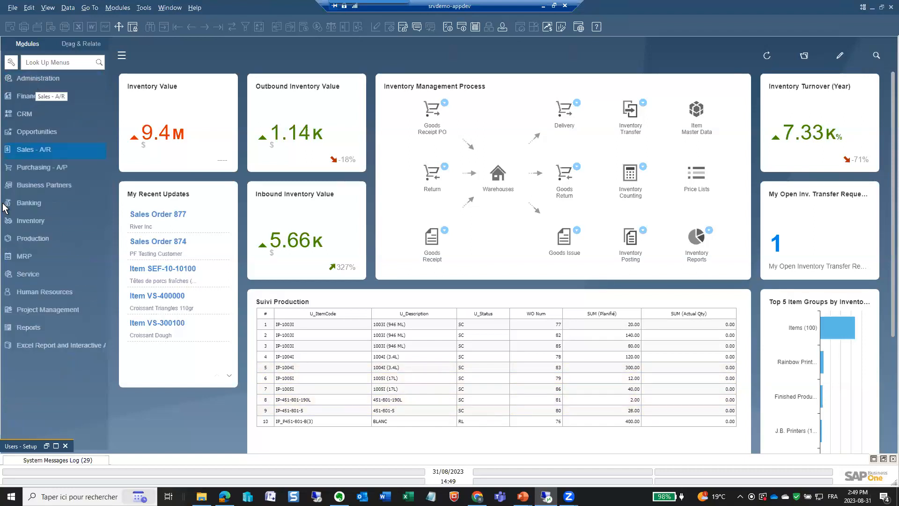
pyautogui.click(32, 223)
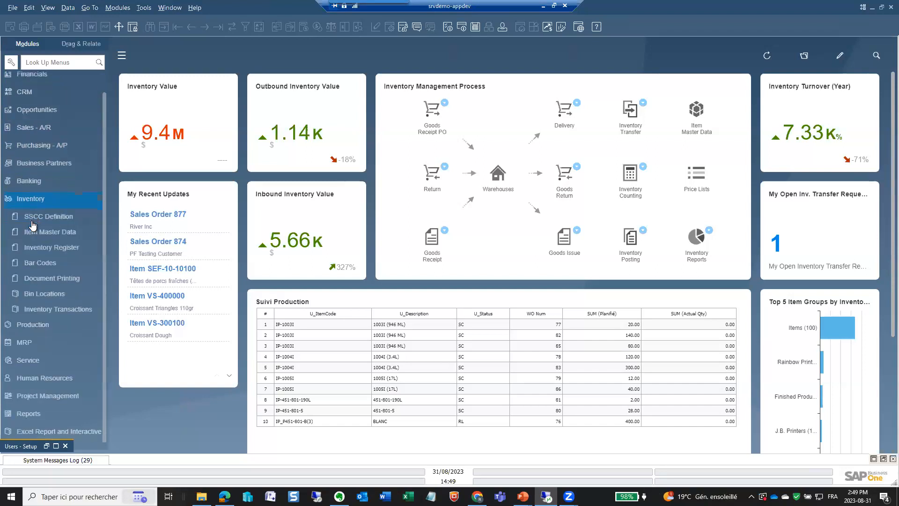
# Open the Sales Order form from Sales - A/R and go back to the most recent order, for River Inc
pyautogui.click(22, 130)
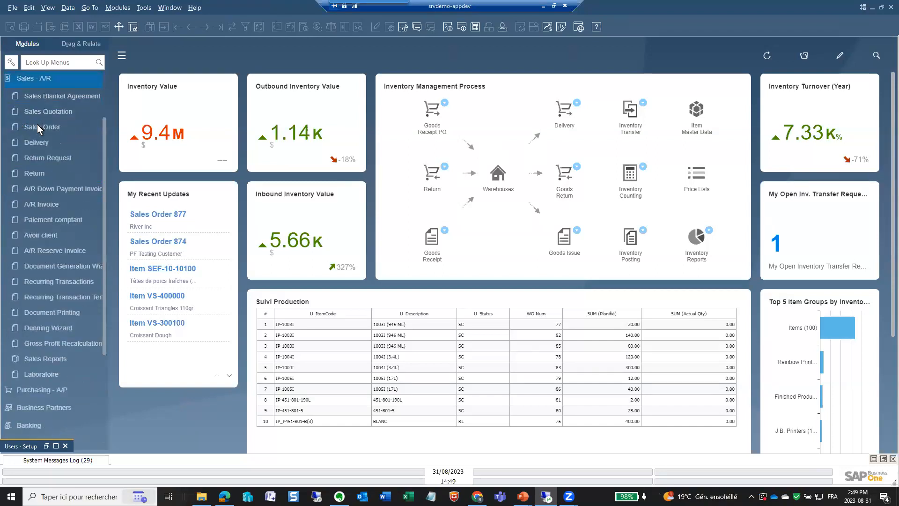
pyautogui.click(39, 129)
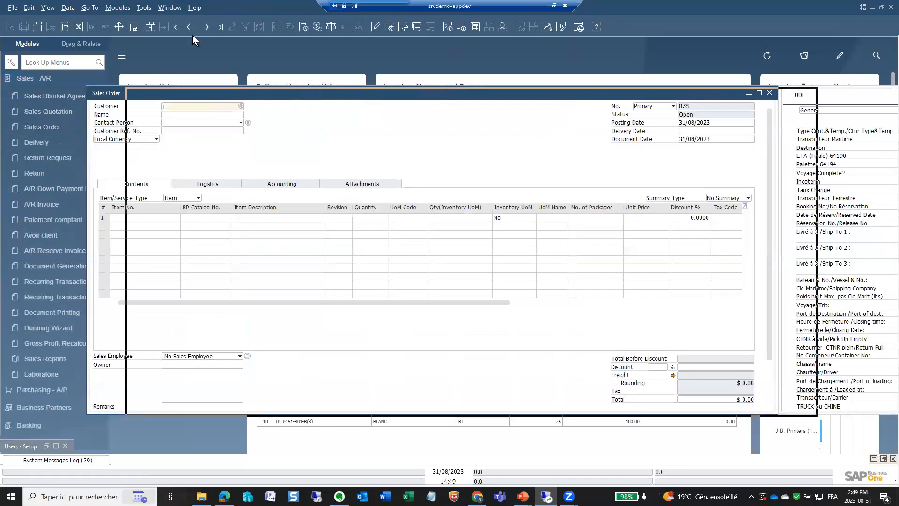
pyautogui.click(191, 27)
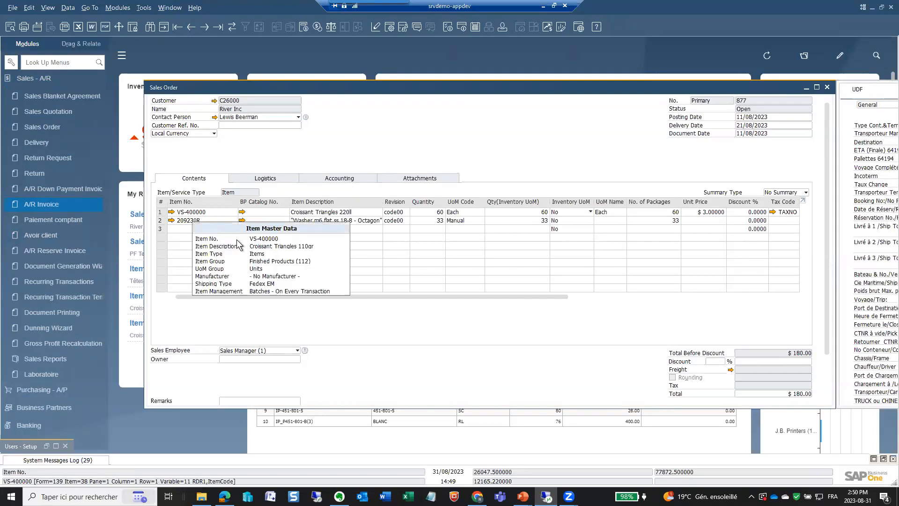
# View the preview details of item VS-400000, the contact person and the customer on the sales order
pyautogui.moveTo(205, 215)
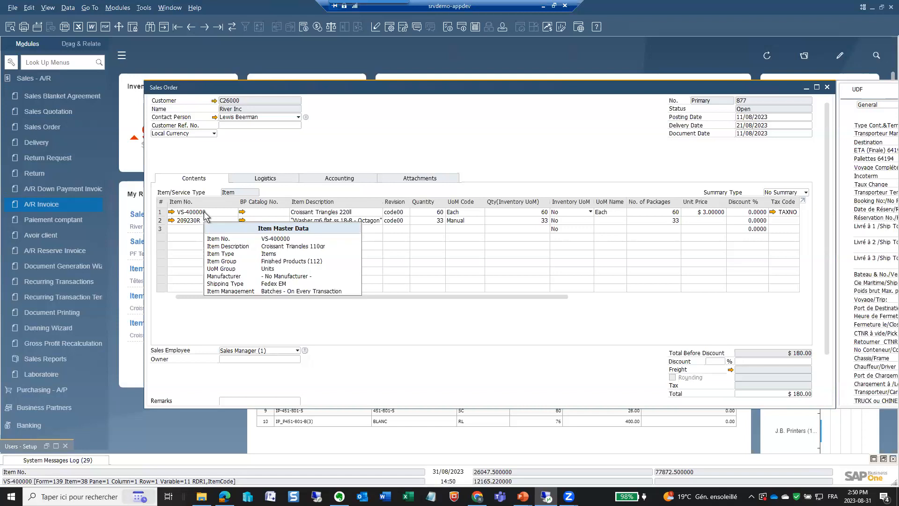
pyautogui.moveTo(215, 121)
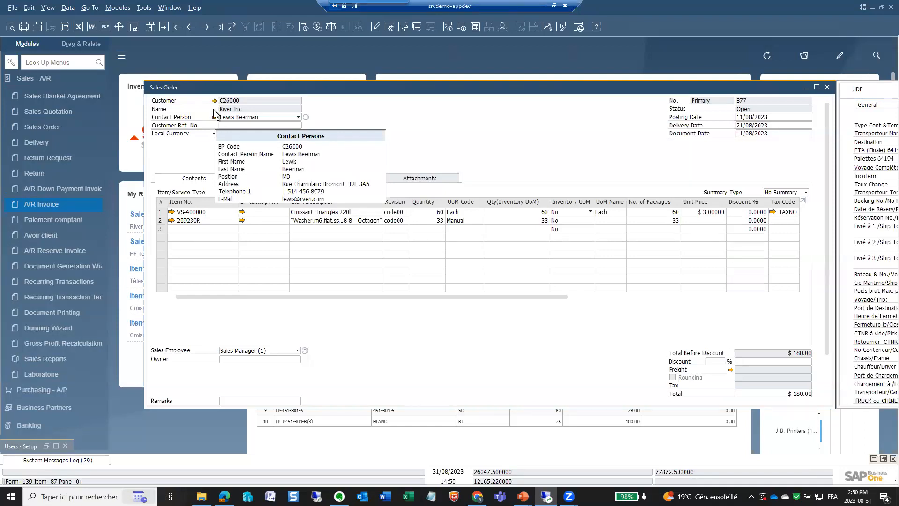
pyautogui.moveTo(215, 103)
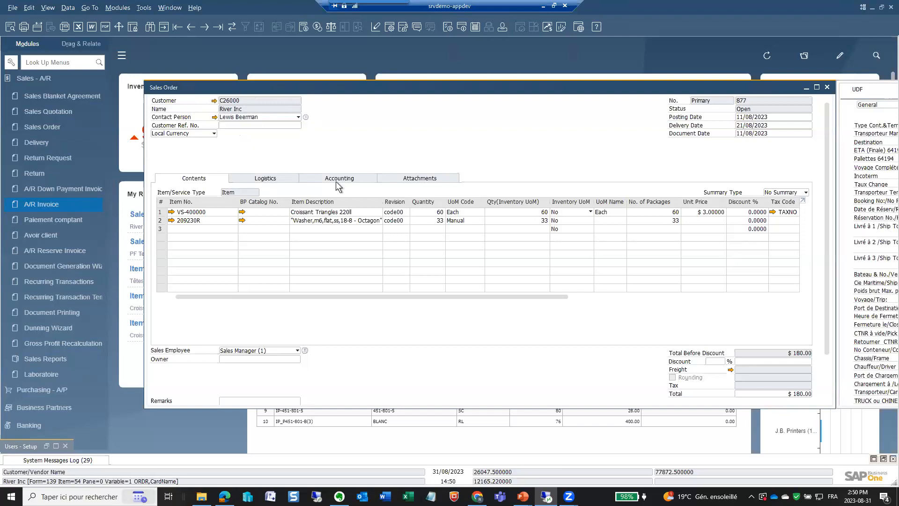
# Look up "toolt" in the modules and open the Tooltip Preview setup under System Initialization
pyautogui.click(51, 62)
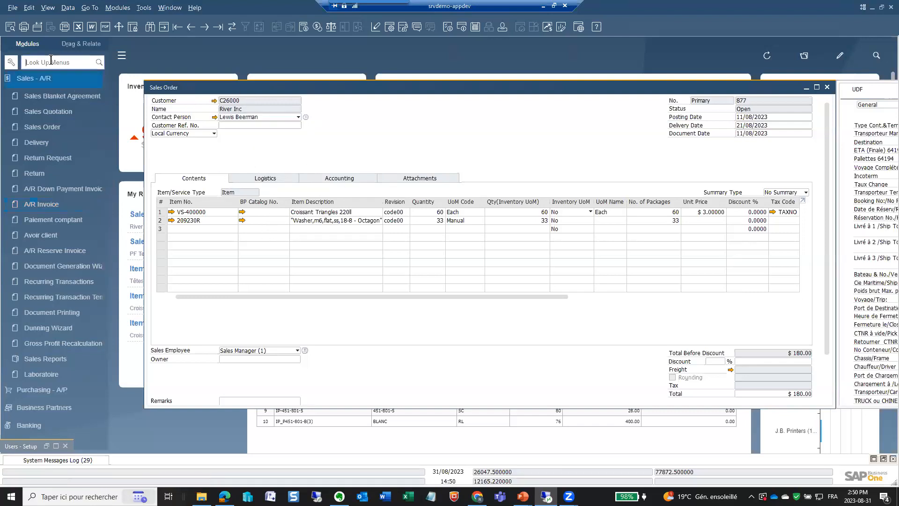
pyautogui.write('toolpti')
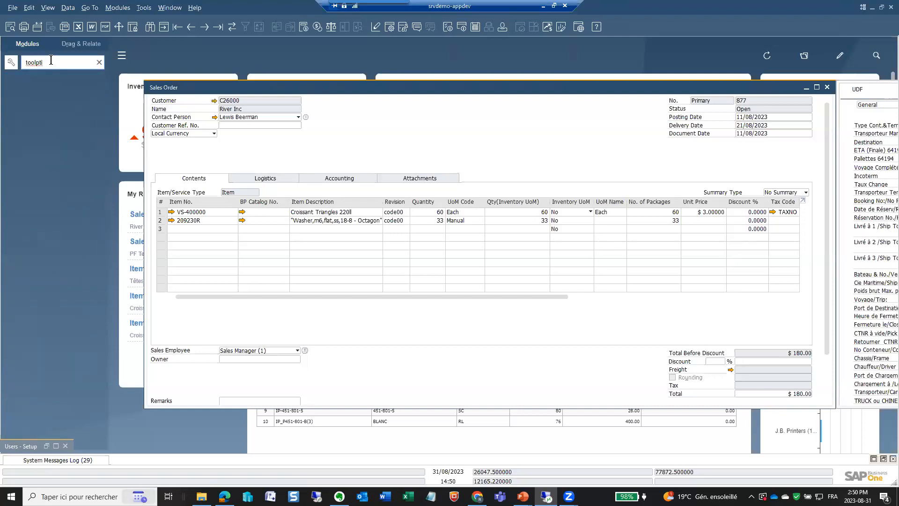
pyautogui.press('BackSpace')
pyautogui.press('BackSpace')
pyautogui.press('BackSpace')
pyautogui.write('t')
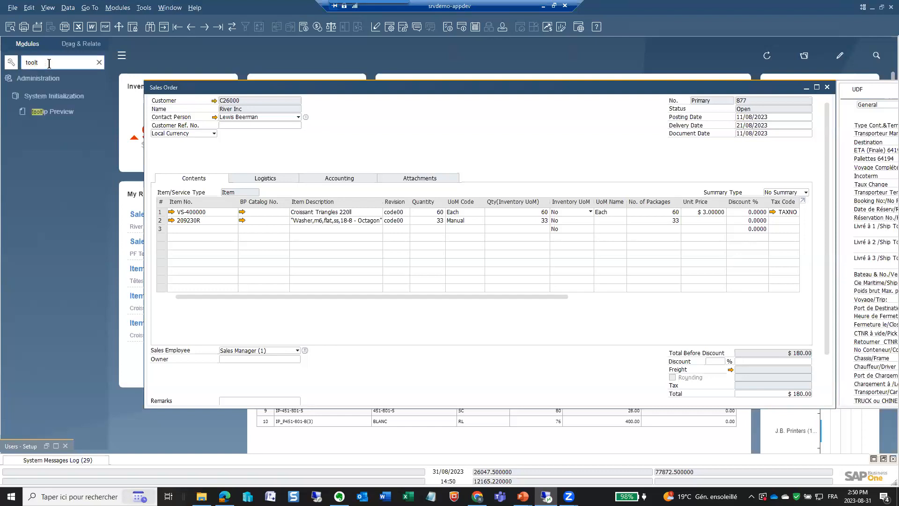
pyautogui.click(44, 111)
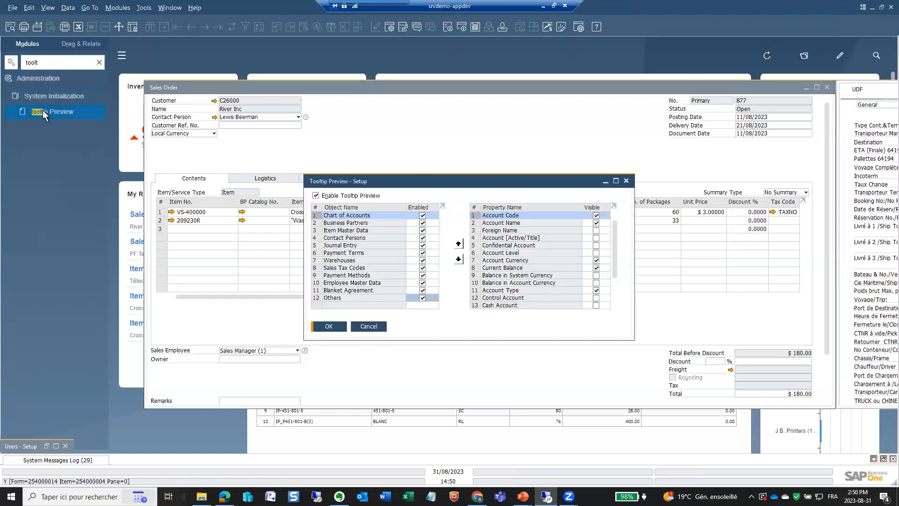
# Switch Enable Tooltip Preview off and on again, and view the tooltip properties of Item Master Data and Contact Persons
pyautogui.click(315, 196)
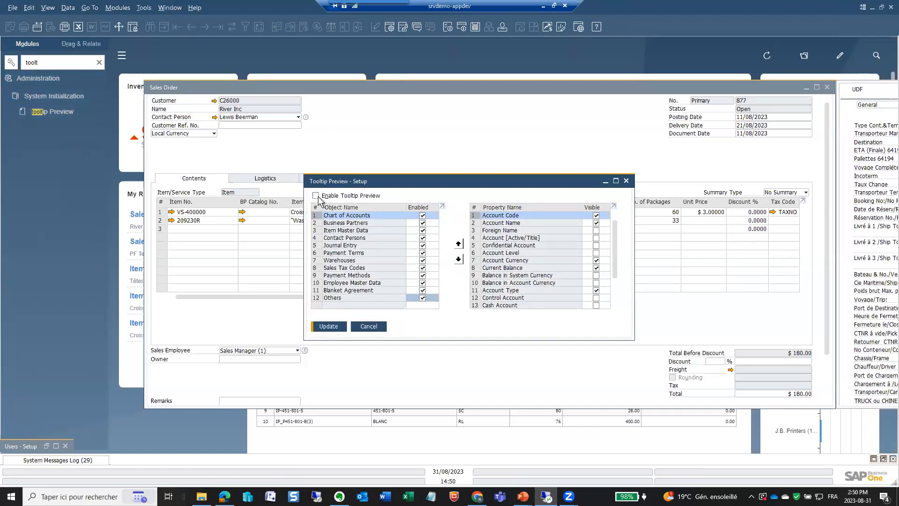
pyautogui.click(317, 196)
pyautogui.click(351, 223)
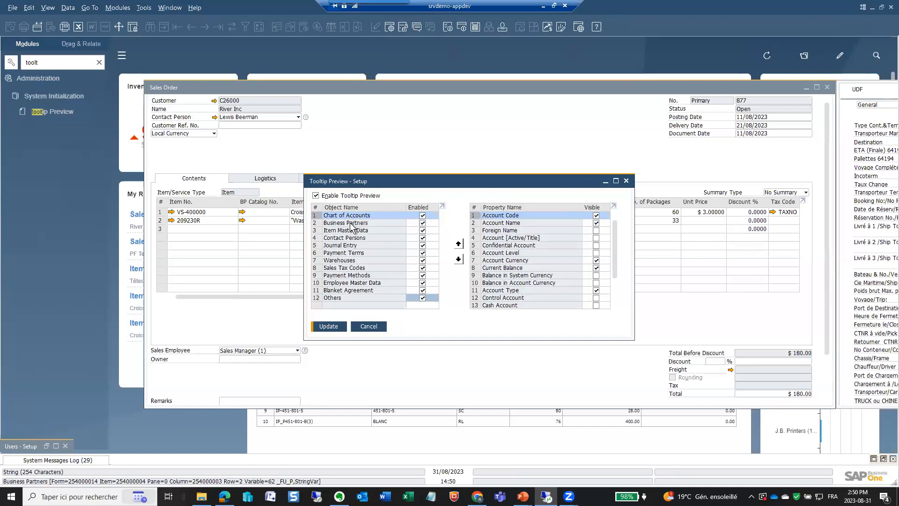
pyautogui.click(353, 231)
pyautogui.click(353, 238)
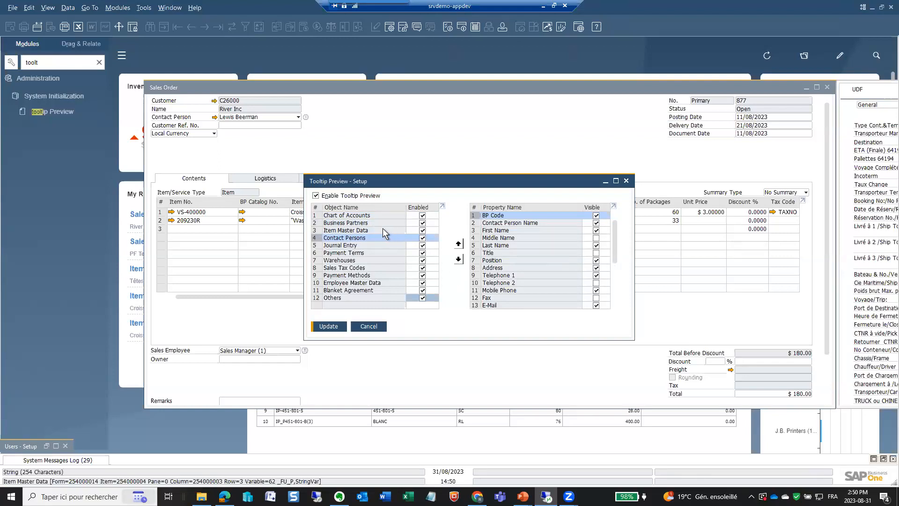
# Review which Business Partners properties are available and visible in the tooltip preview
pyautogui.click(316, 223)
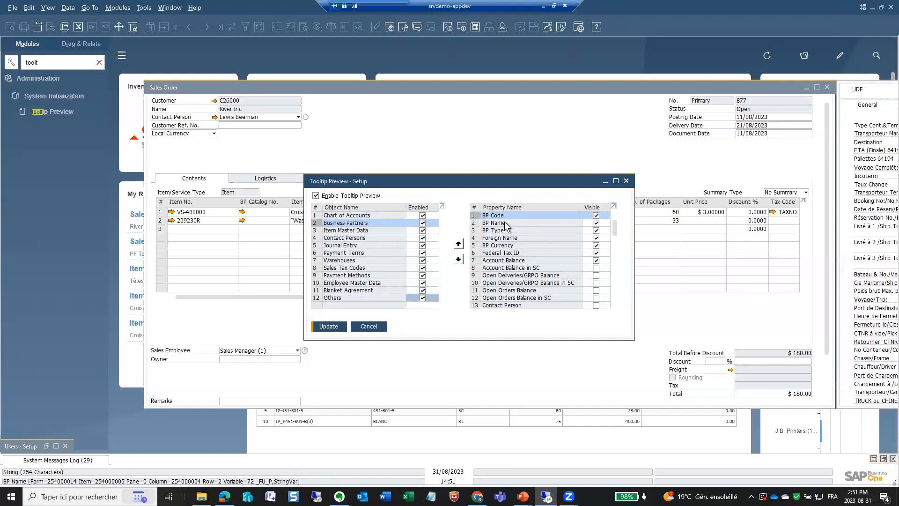
pyautogui.click(597, 268)
pyautogui.scroll(-6, 597, 291)
pyautogui.scroll(3, 597, 294)
pyautogui.click(596, 238)
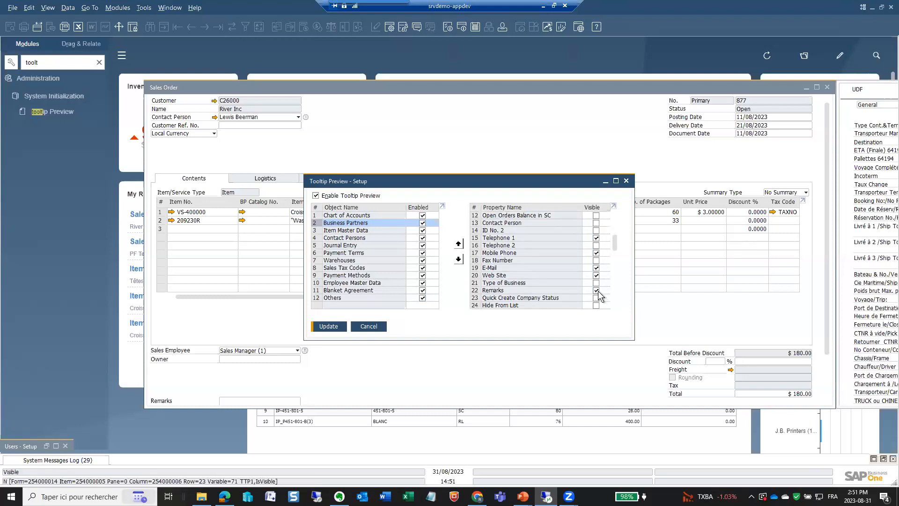
pyautogui.scroll(-2, 599, 296)
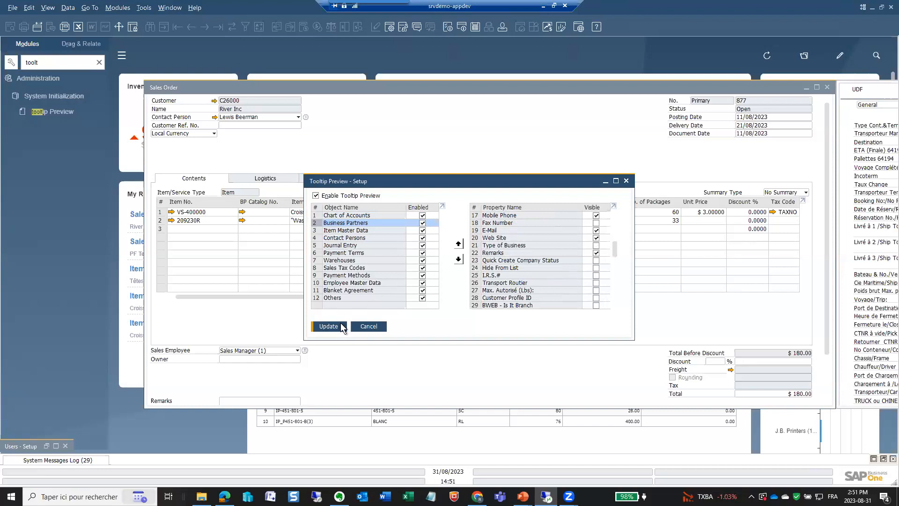
# Save and close the Tooltip Preview setup, and close the River Inc sales order
pyautogui.click(335, 327)
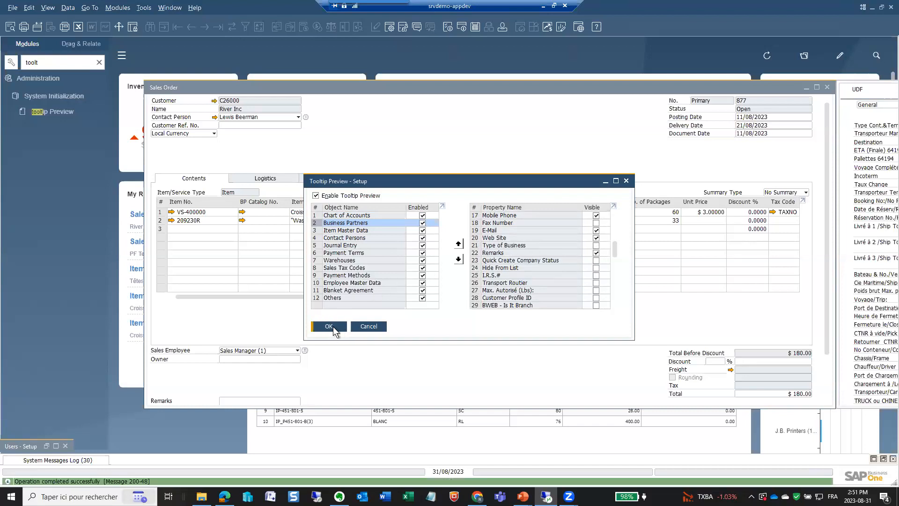
pyautogui.click(335, 328)
pyautogui.moveTo(199, 213)
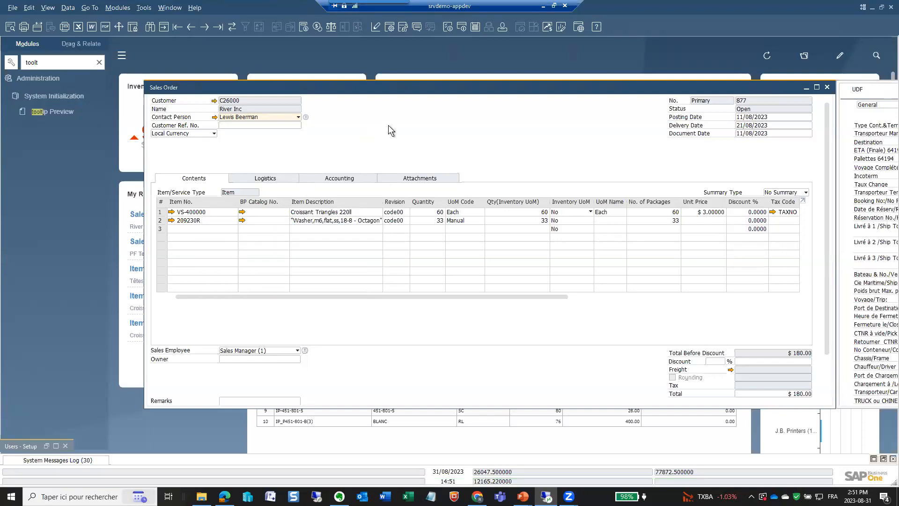
pyautogui.click(827, 87)
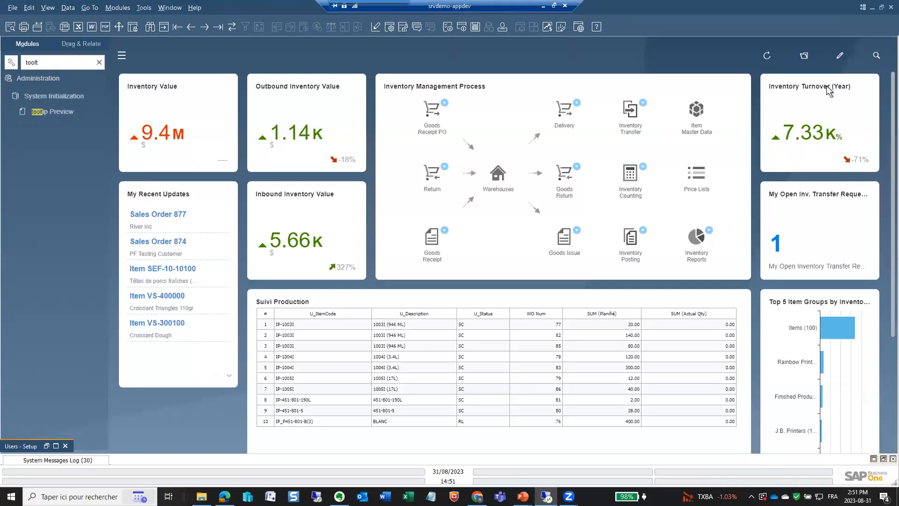
# Open the User List and start a conversation with one of the listed users
pyautogui.click(384, 38)
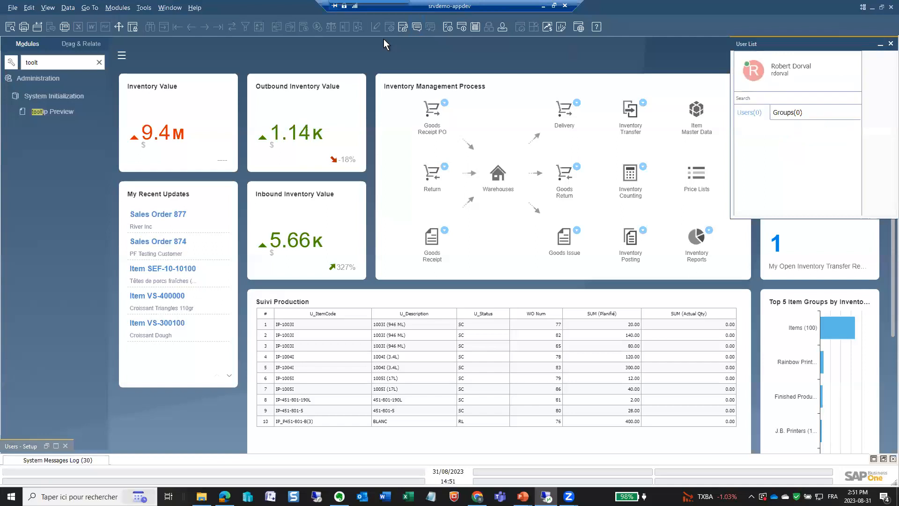
pyautogui.scroll(-5, 777, 174)
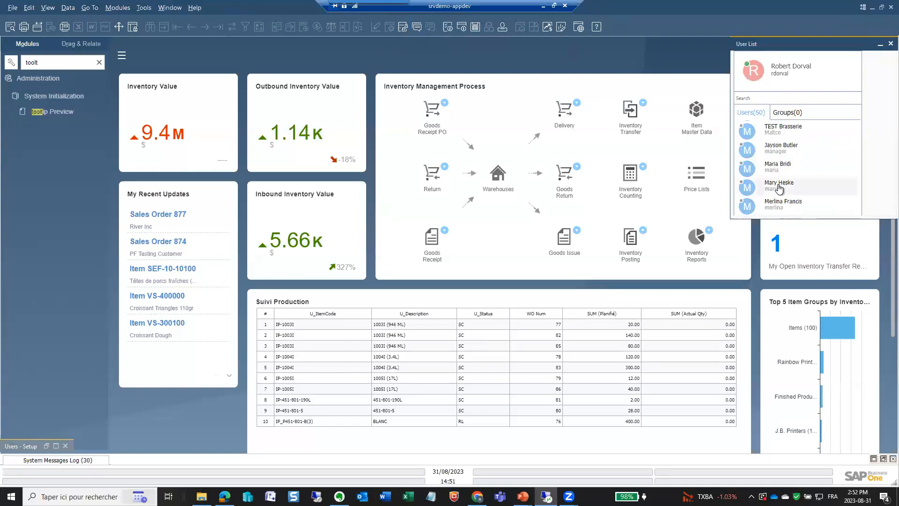
pyautogui.scroll(3, 775, 183)
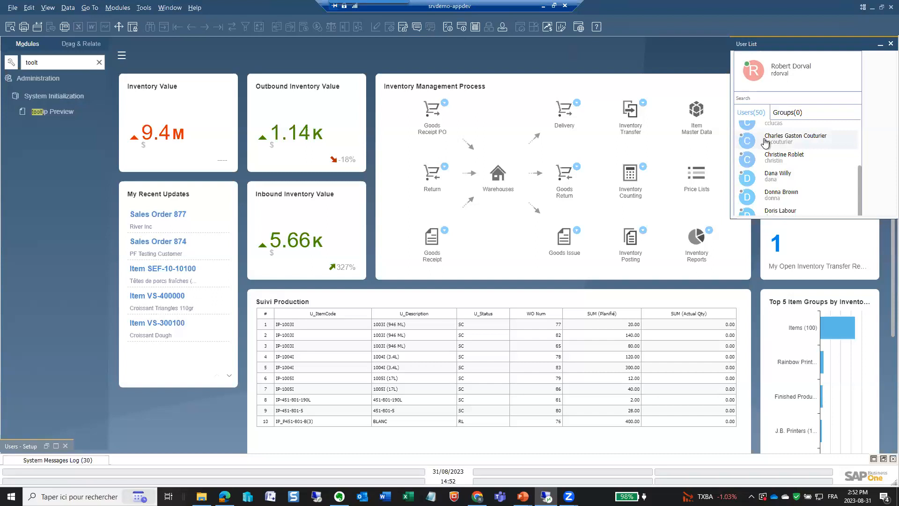
pyautogui.doubleClick(793, 136)
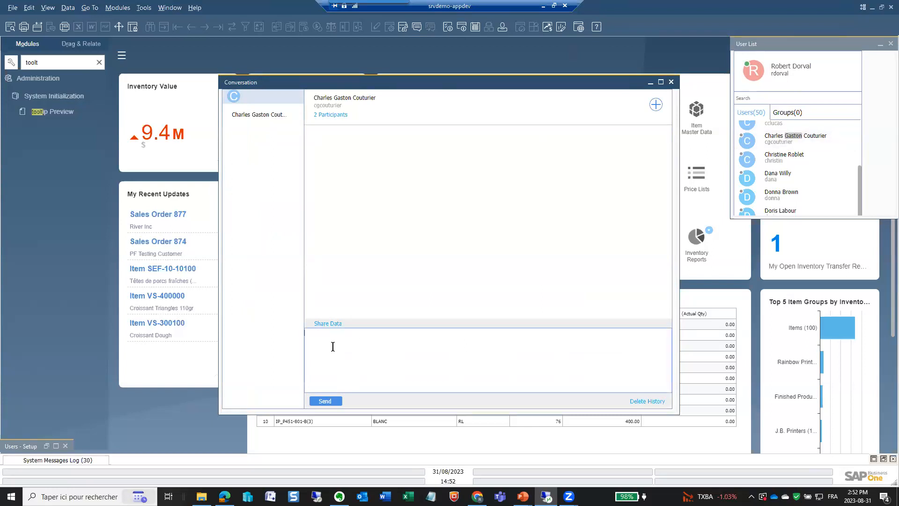
# Write "important message" in the conversation's message box
pyautogui.write('importsnt message')
pyautogui.click(322, 336)
pyautogui.press('BackSpace')
pyautogui.write('a')
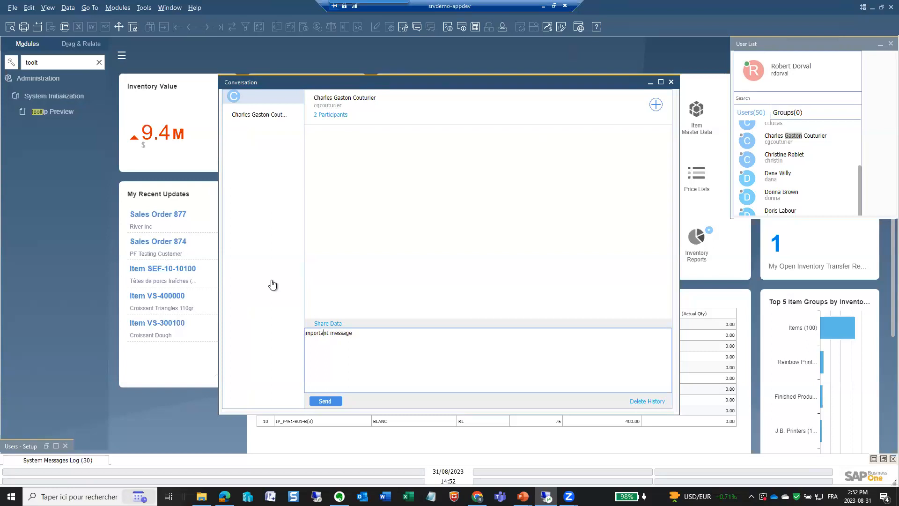
# Open Sales Order 877 from My Recent Updates and move its window down to uncover the conversation
pyautogui.click(153, 215)
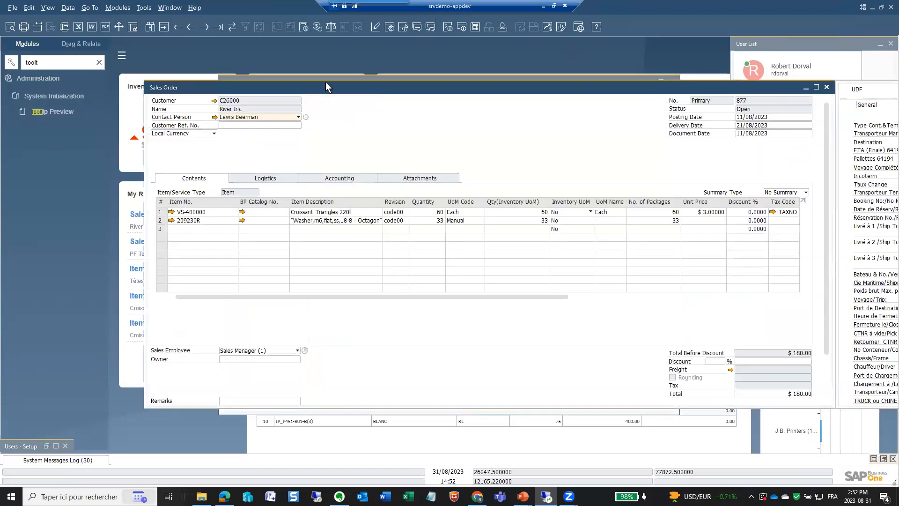
pyautogui.moveTo(326, 87); pyautogui.dragTo(327, 159)
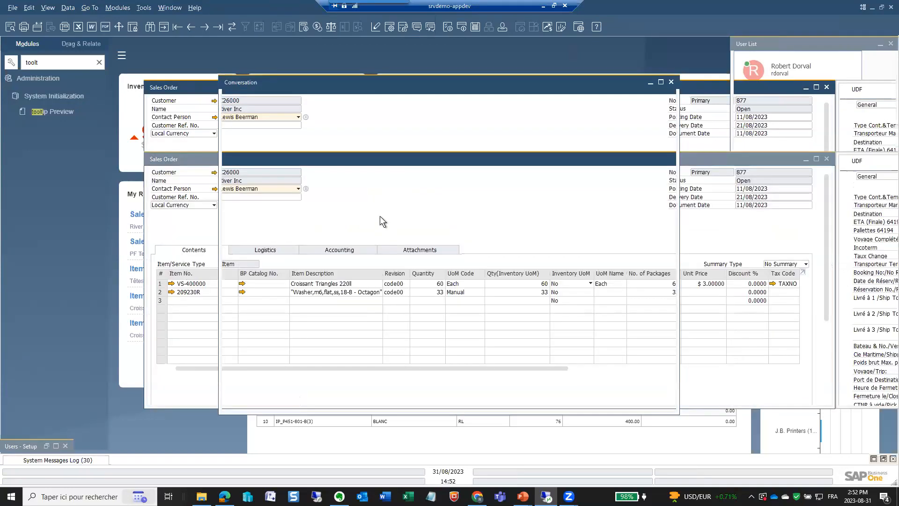
pyautogui.click(184, 156)
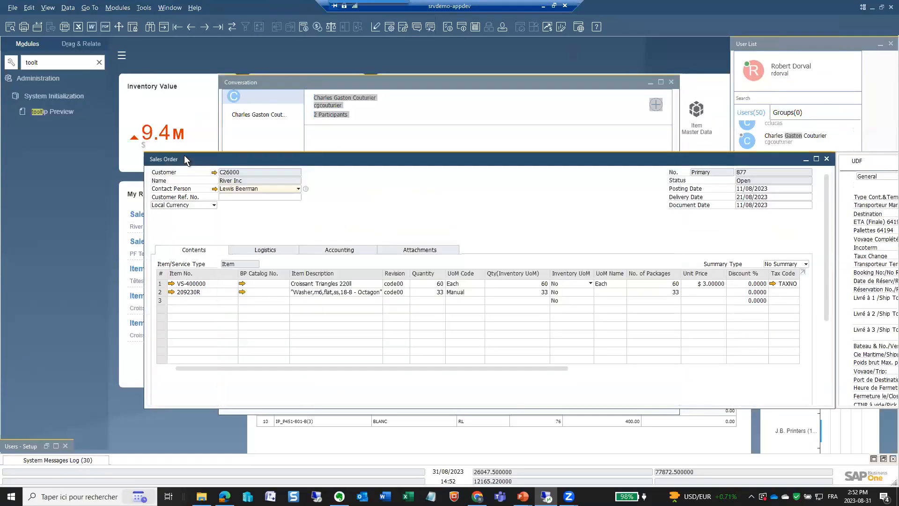
pyautogui.moveTo(363, 156); pyautogui.dragTo(422, 403)
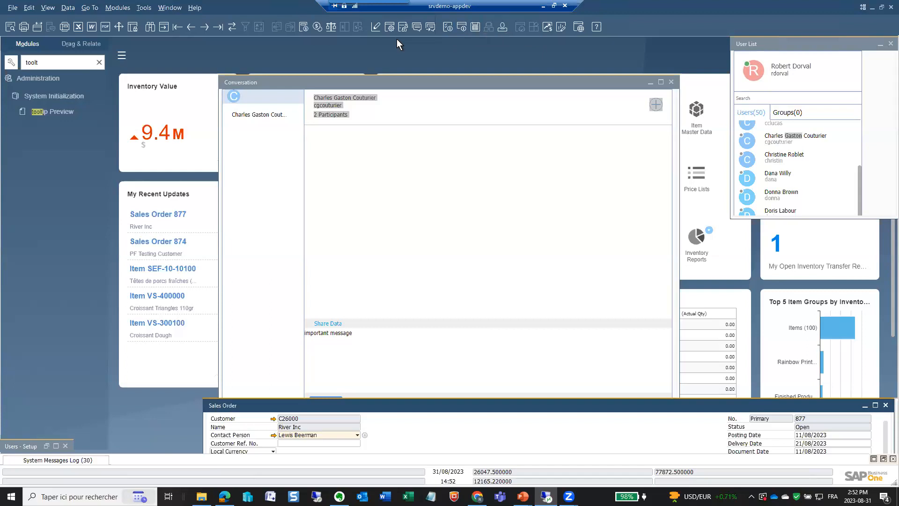
# Share the open sales order as a link in the conversation and send the message
pyautogui.click(430, 39)
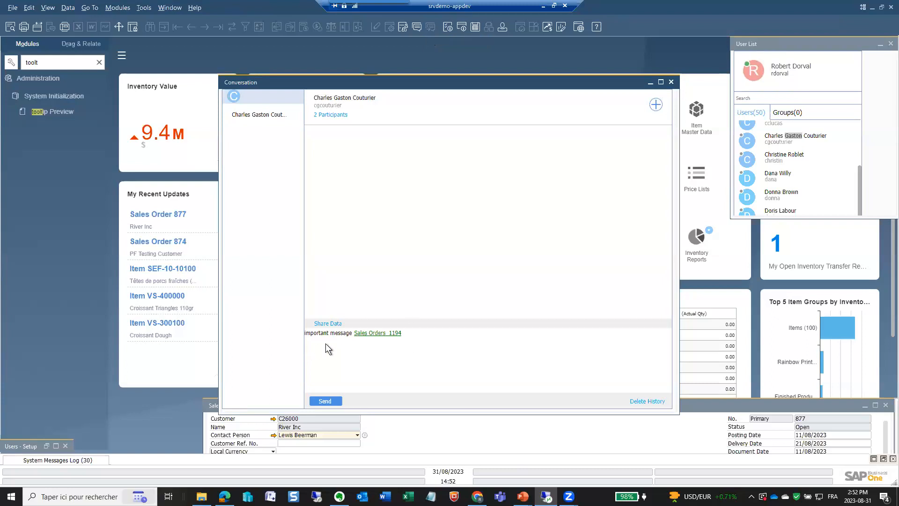
pyautogui.click(378, 333)
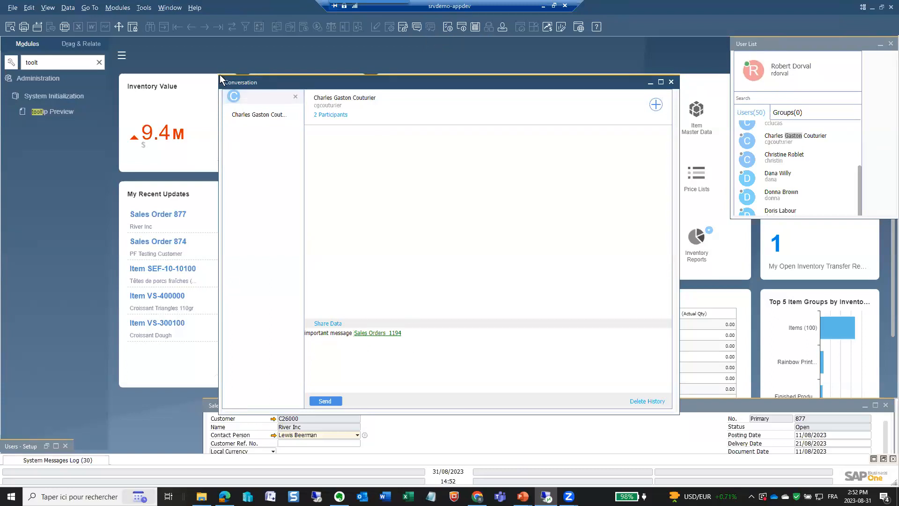
pyautogui.click(326, 400)
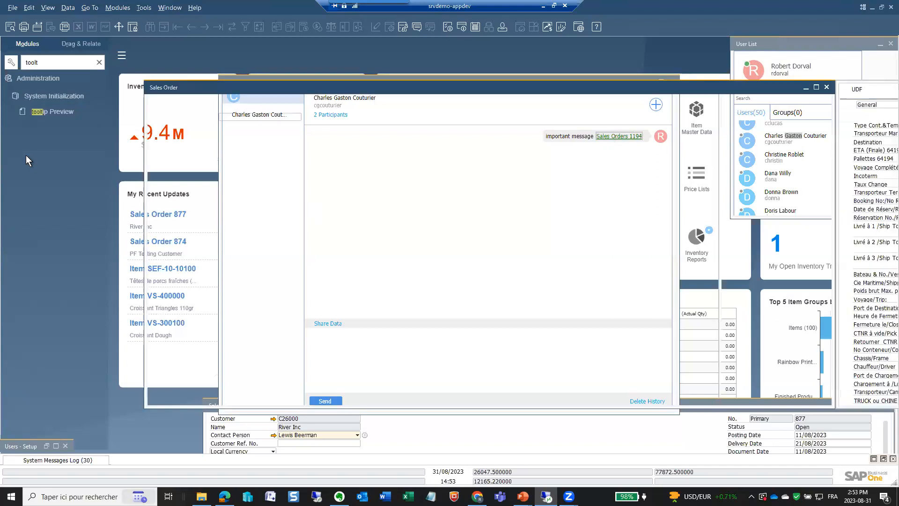
# Close the sales order opened from the message link and the Conversation window, and move the User List over the Inventory Management Process area
pyautogui.click(826, 88)
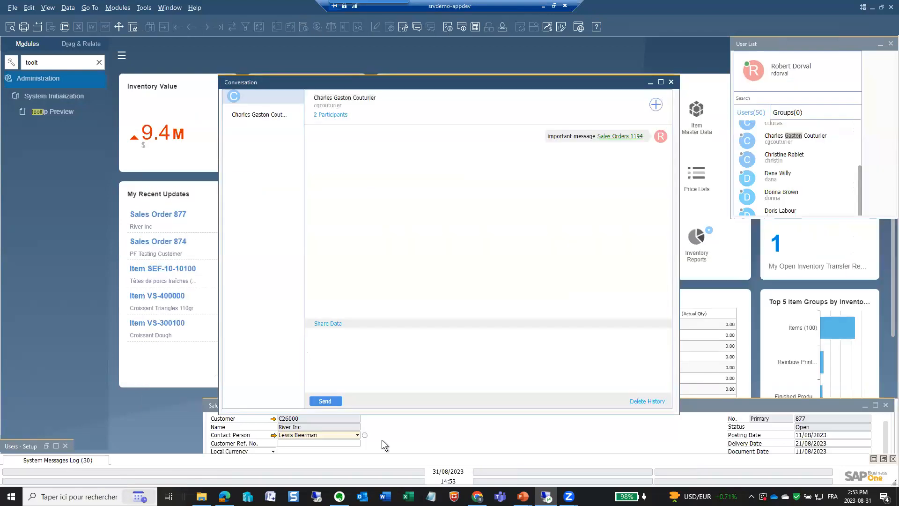
pyautogui.click(670, 83)
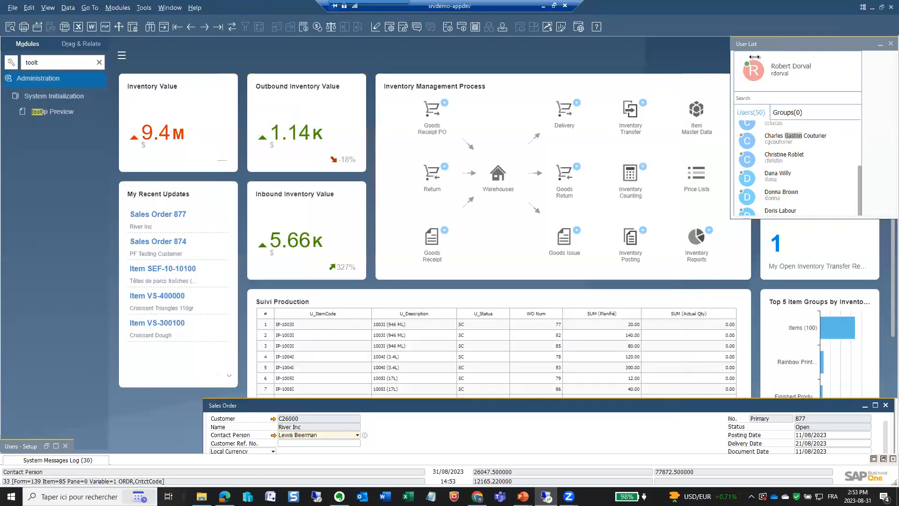
pyautogui.moveTo(622, 58); pyautogui.dragTo(552, 59)
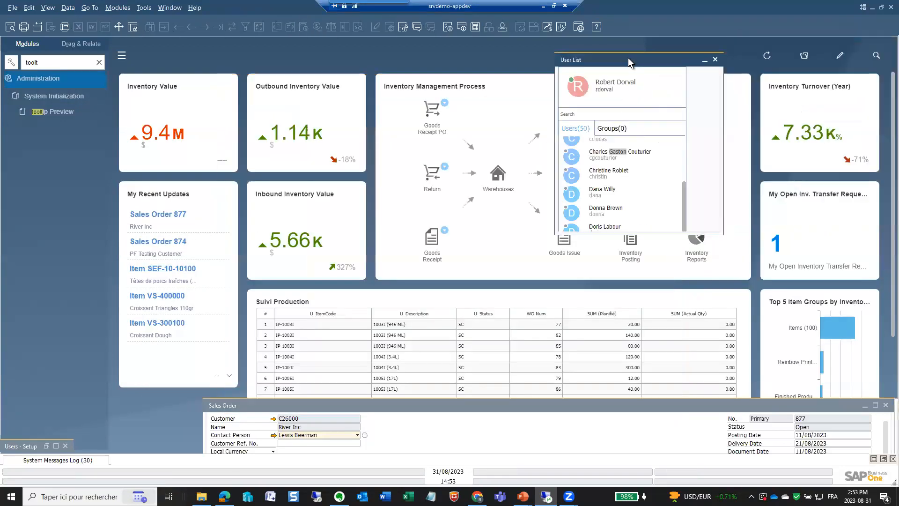
pyautogui.click(546, 321)
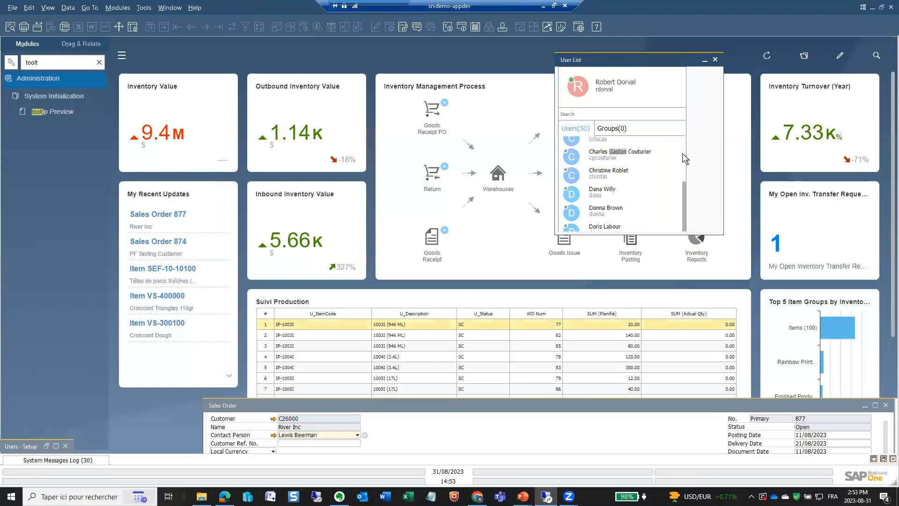